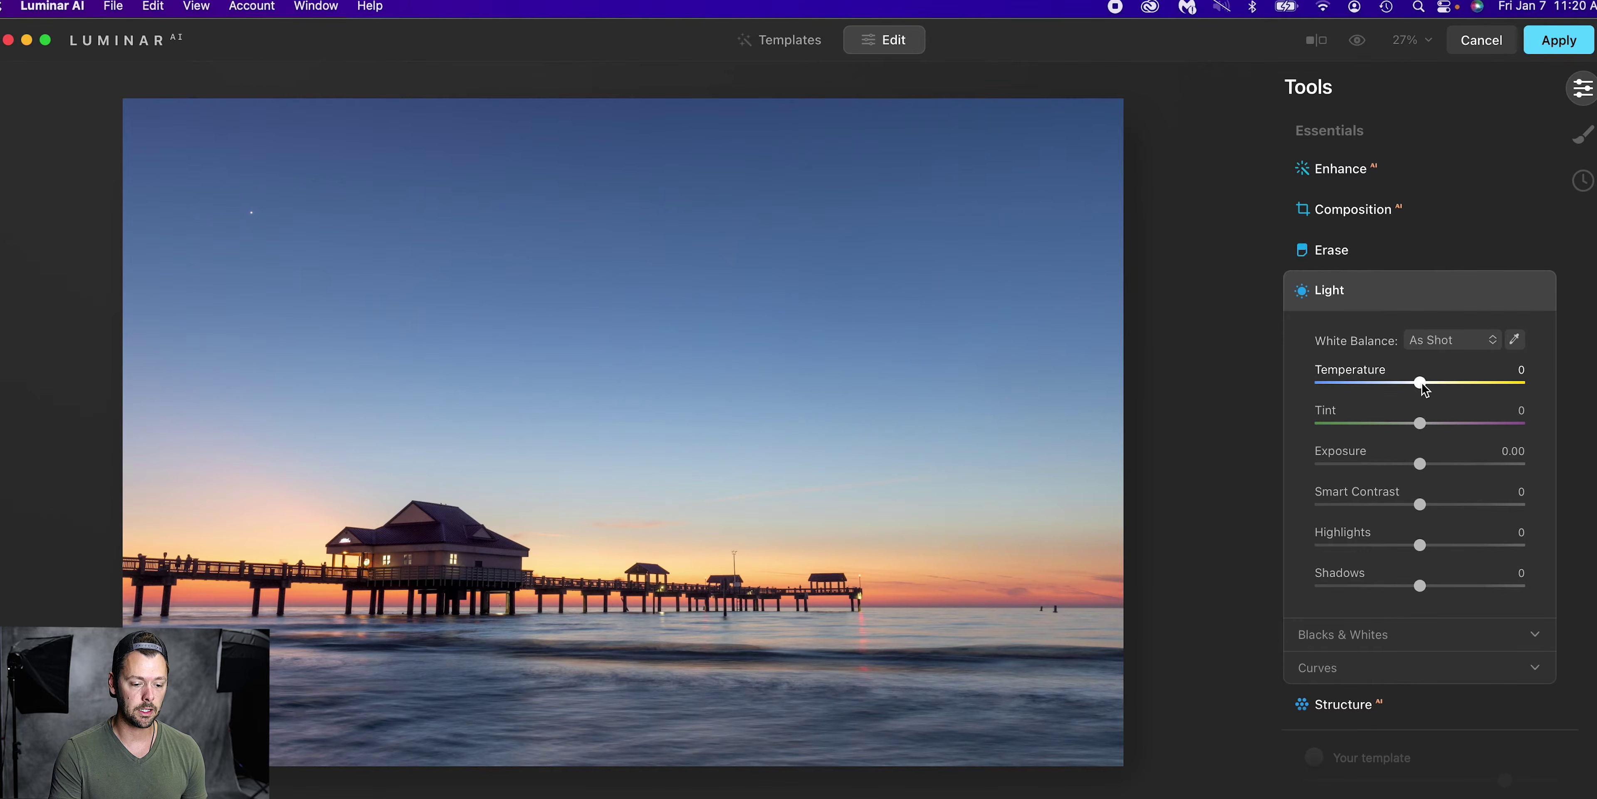
Warm the photo's white balance by setting Temperature to 100 and Tint to 39
left_click_drag(1420, 382, 1520, 383)
left_click_drag(1421, 424, 1463, 432)
left_click(1464, 432)
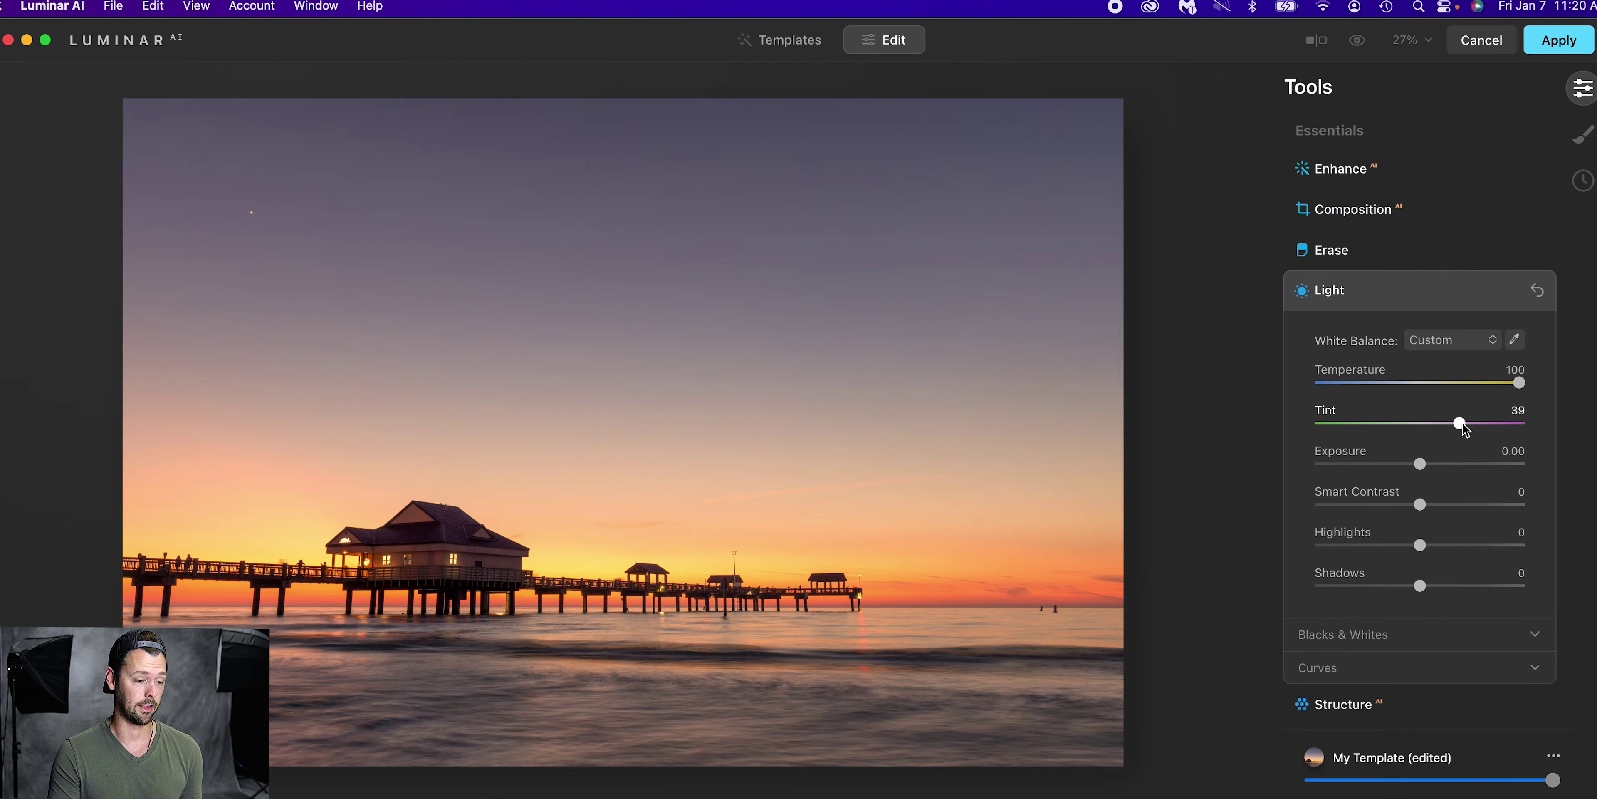
Replace the sky in the pier photo with the Dramatic33 sky
scroll(1322, 398, "down", 15)
left_click(1421, 402)
scroll(1427, 496, "down", 3)
left_click(1489, 503)
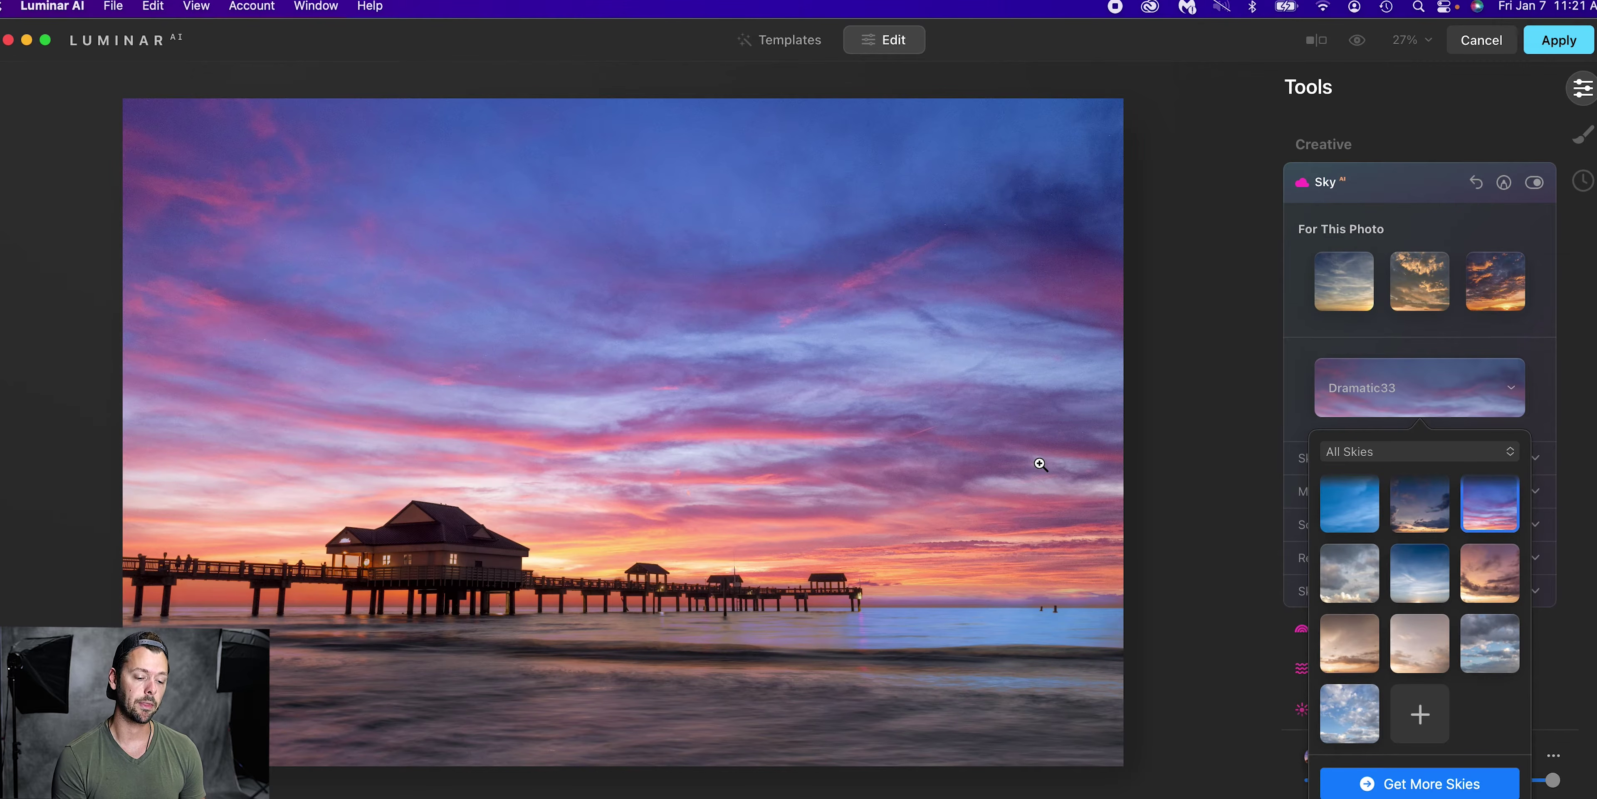
left_click(1300, 334)
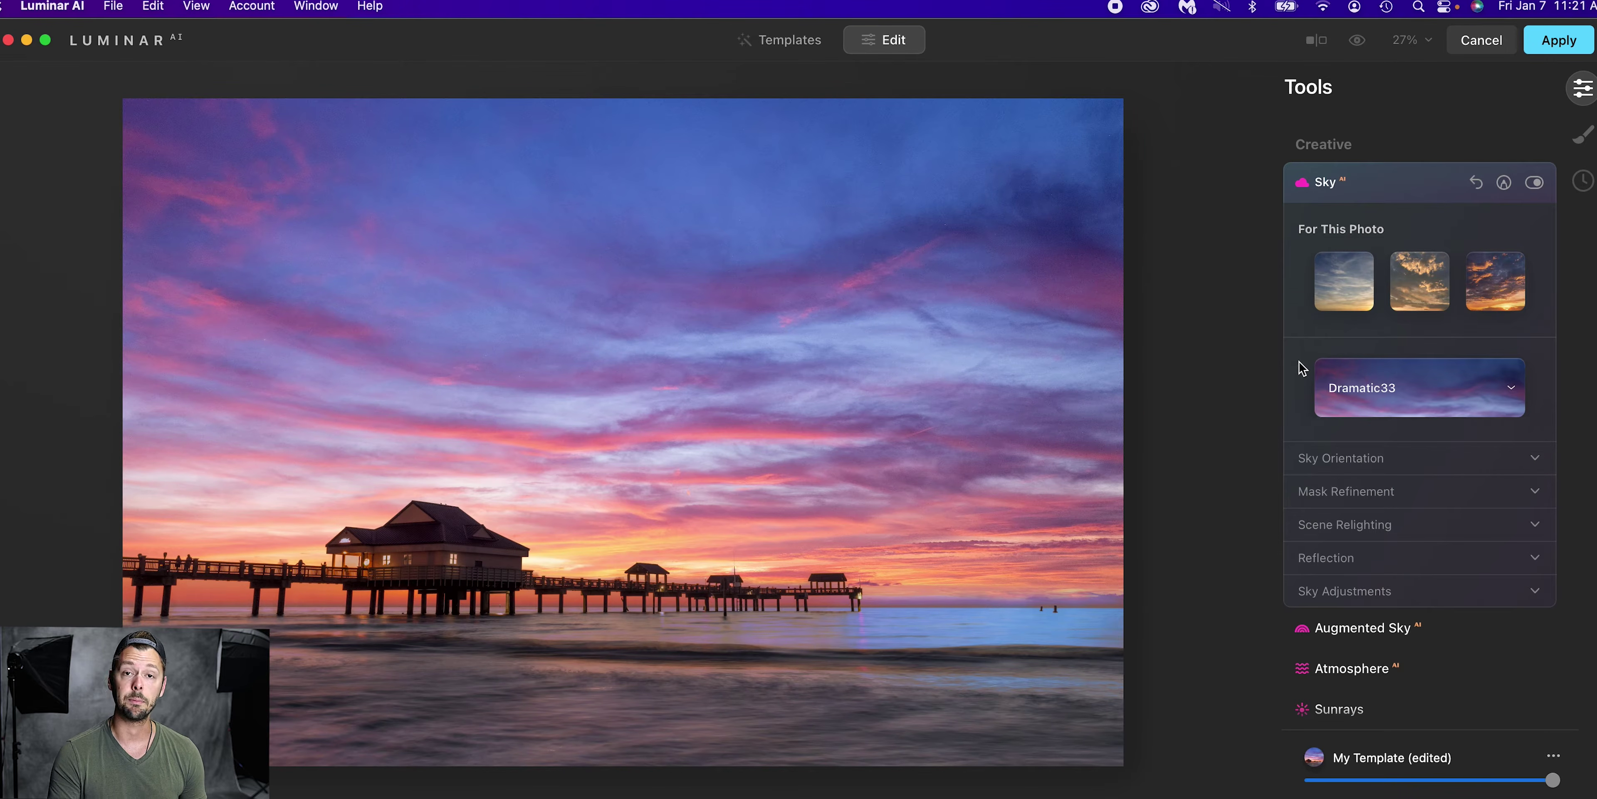
Lower the replacement sky's horizon line slightly towards the water behind the pier
left_click(1364, 458)
scroll(1373, 471, "down", 3)
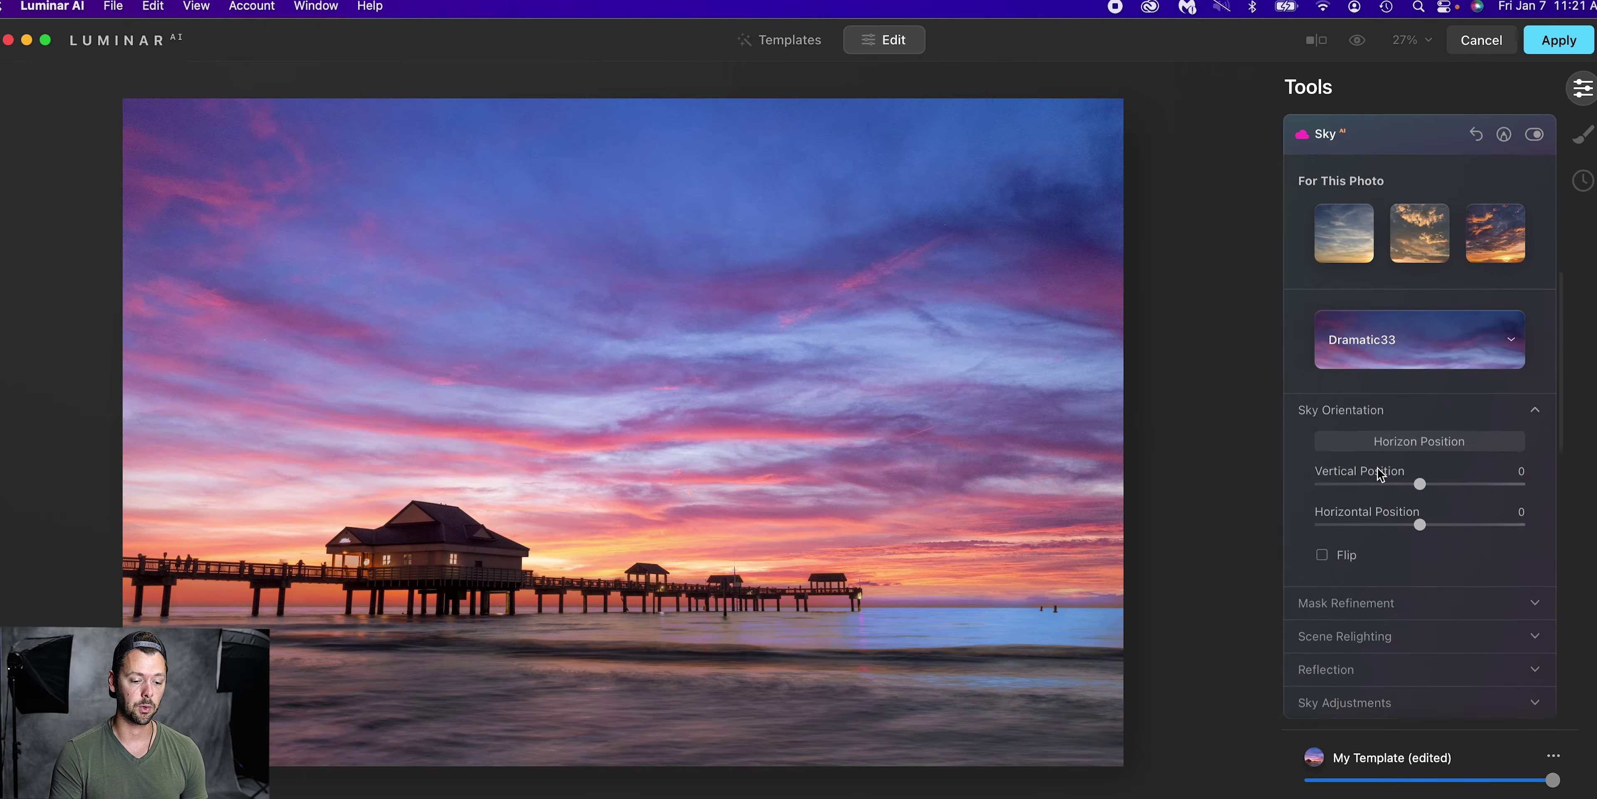
left_click(1410, 376)
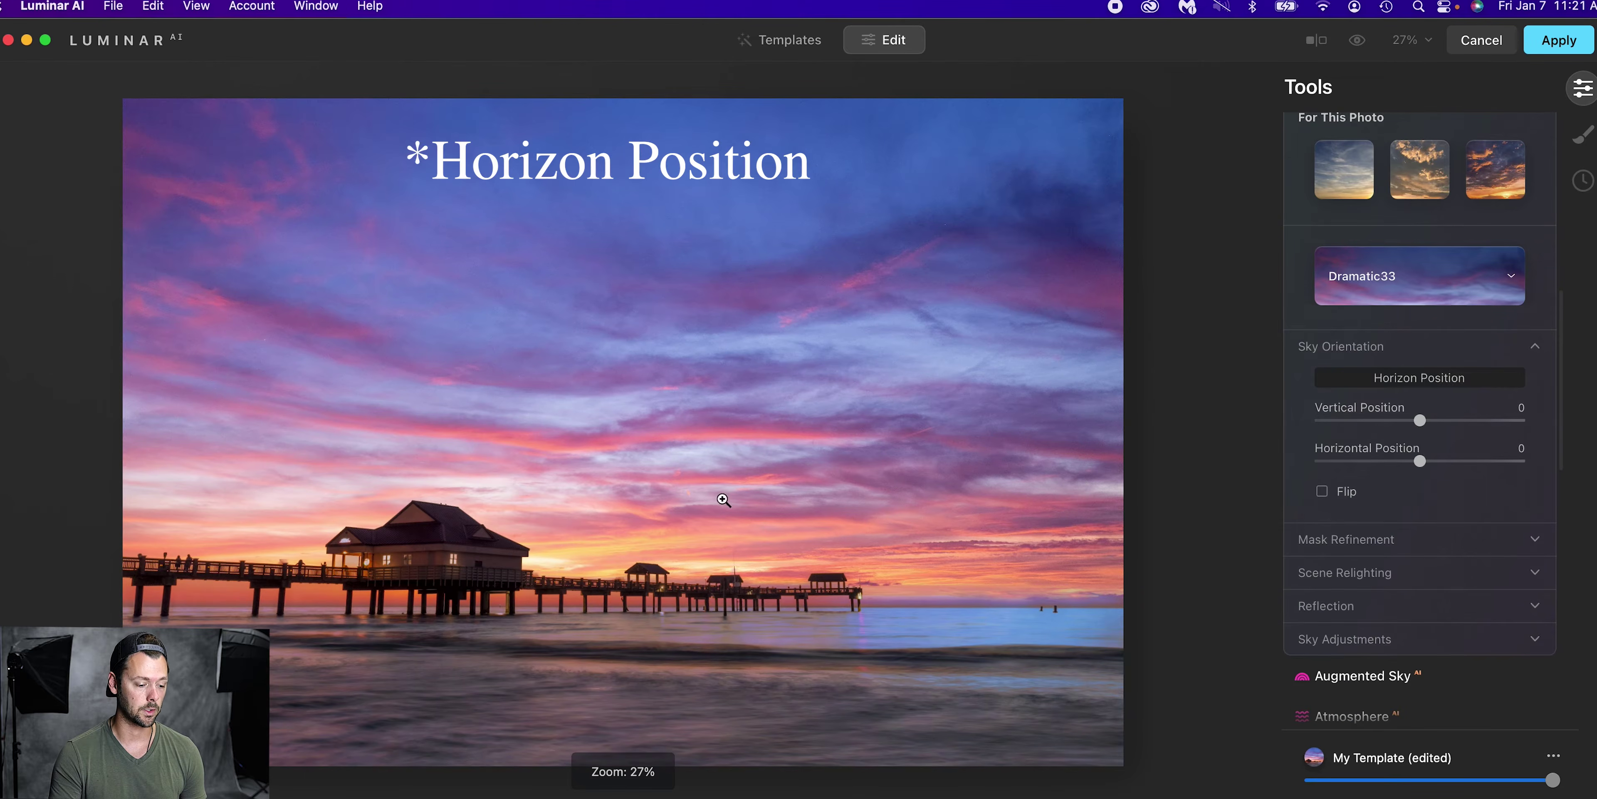
mouse_move(623, 601)
left_mouse_down()
mouse_move(648, 602)
mouse_move(623, 615)
left_mouse_up()
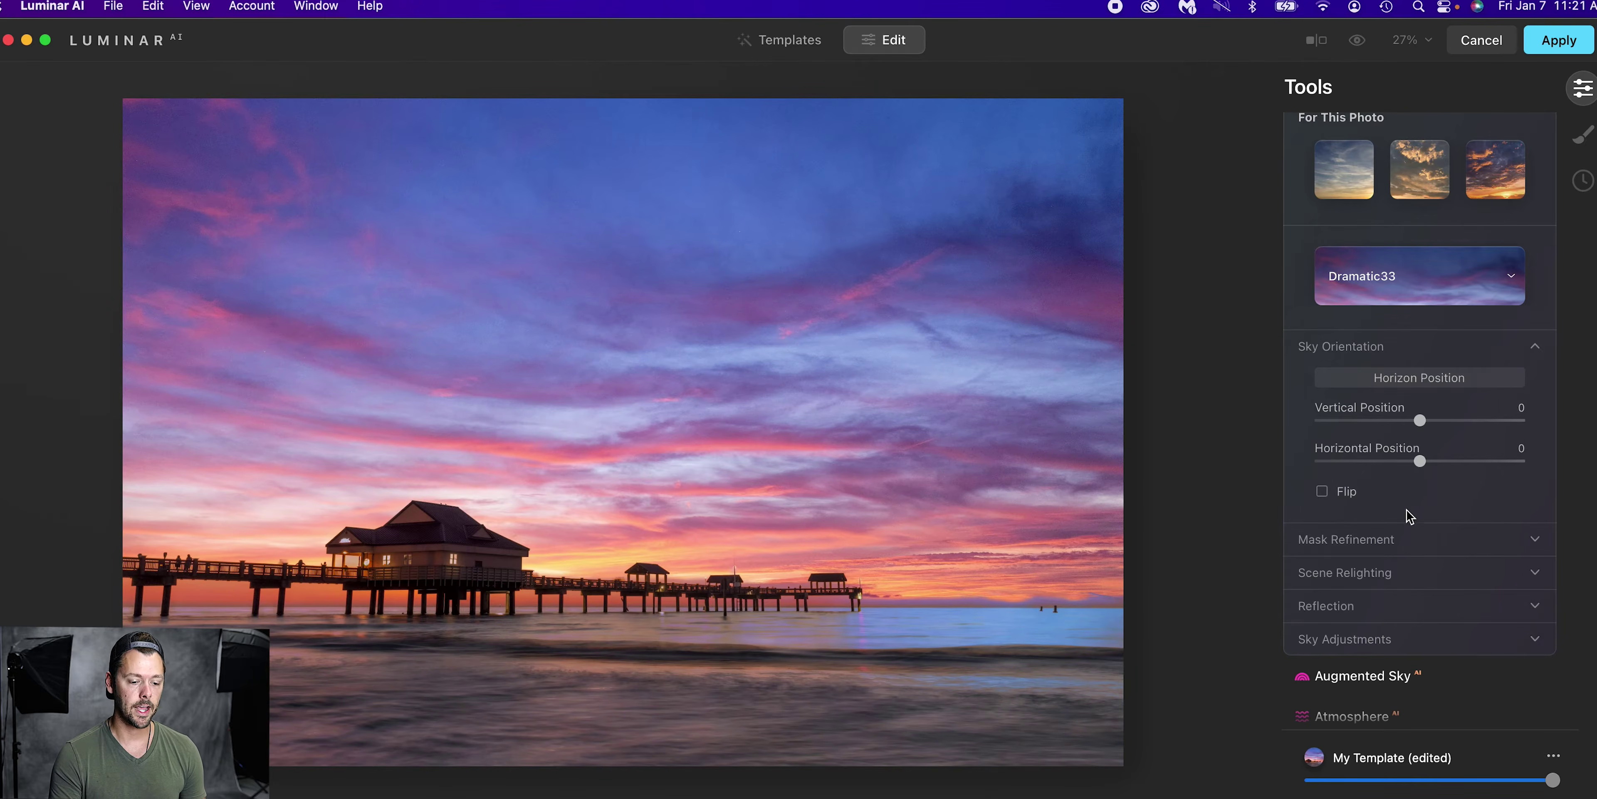
Set the sky's Vertical Position to 1 and Horizontal Position to 34, and inspect the horizon at 100% zoom
left_click_drag(1419, 421, 1421, 424)
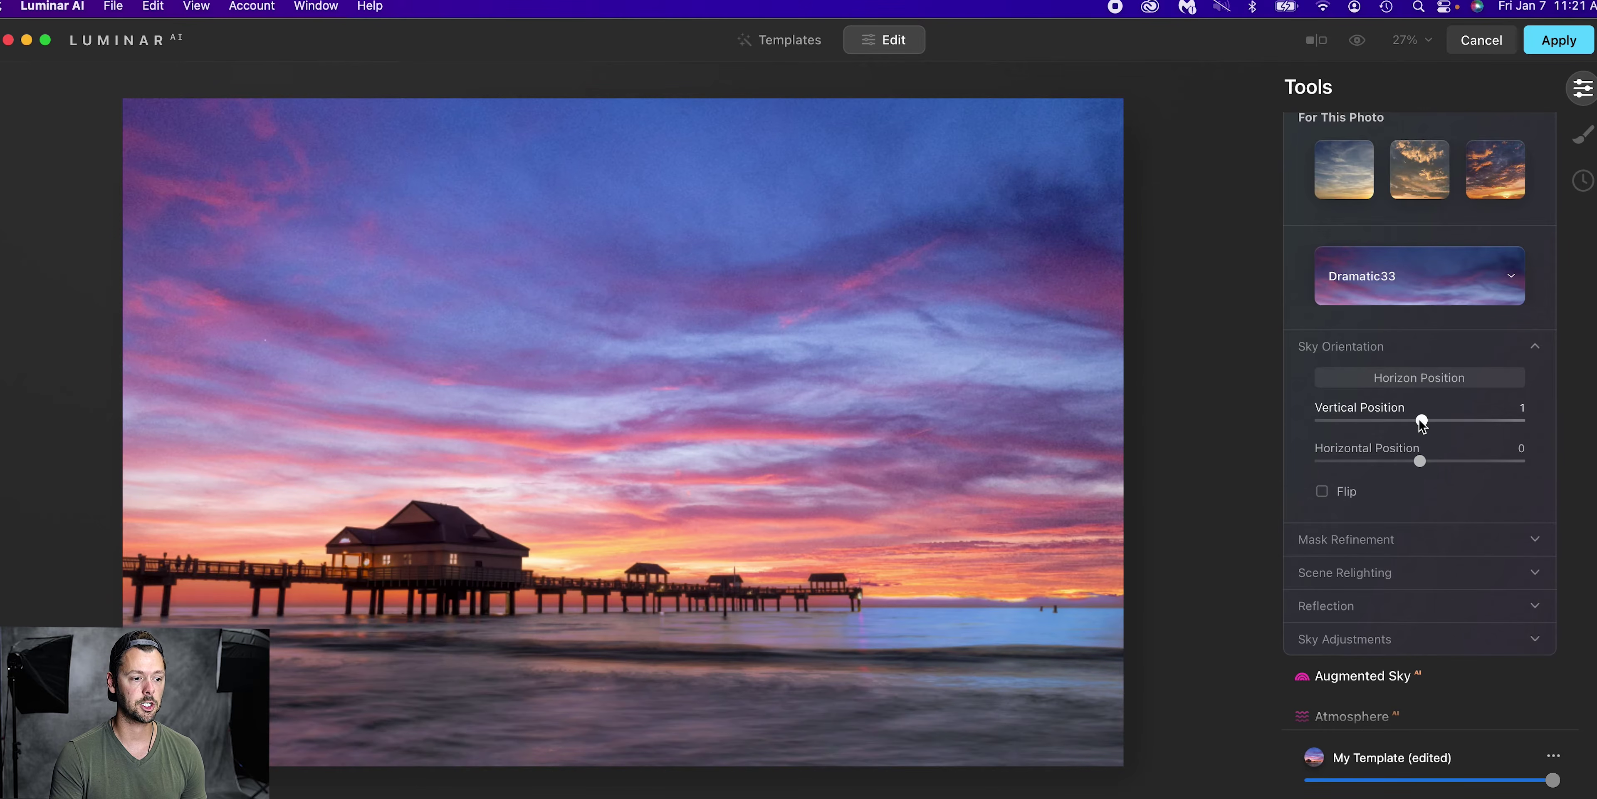
left_click_drag(1420, 464, 1457, 466)
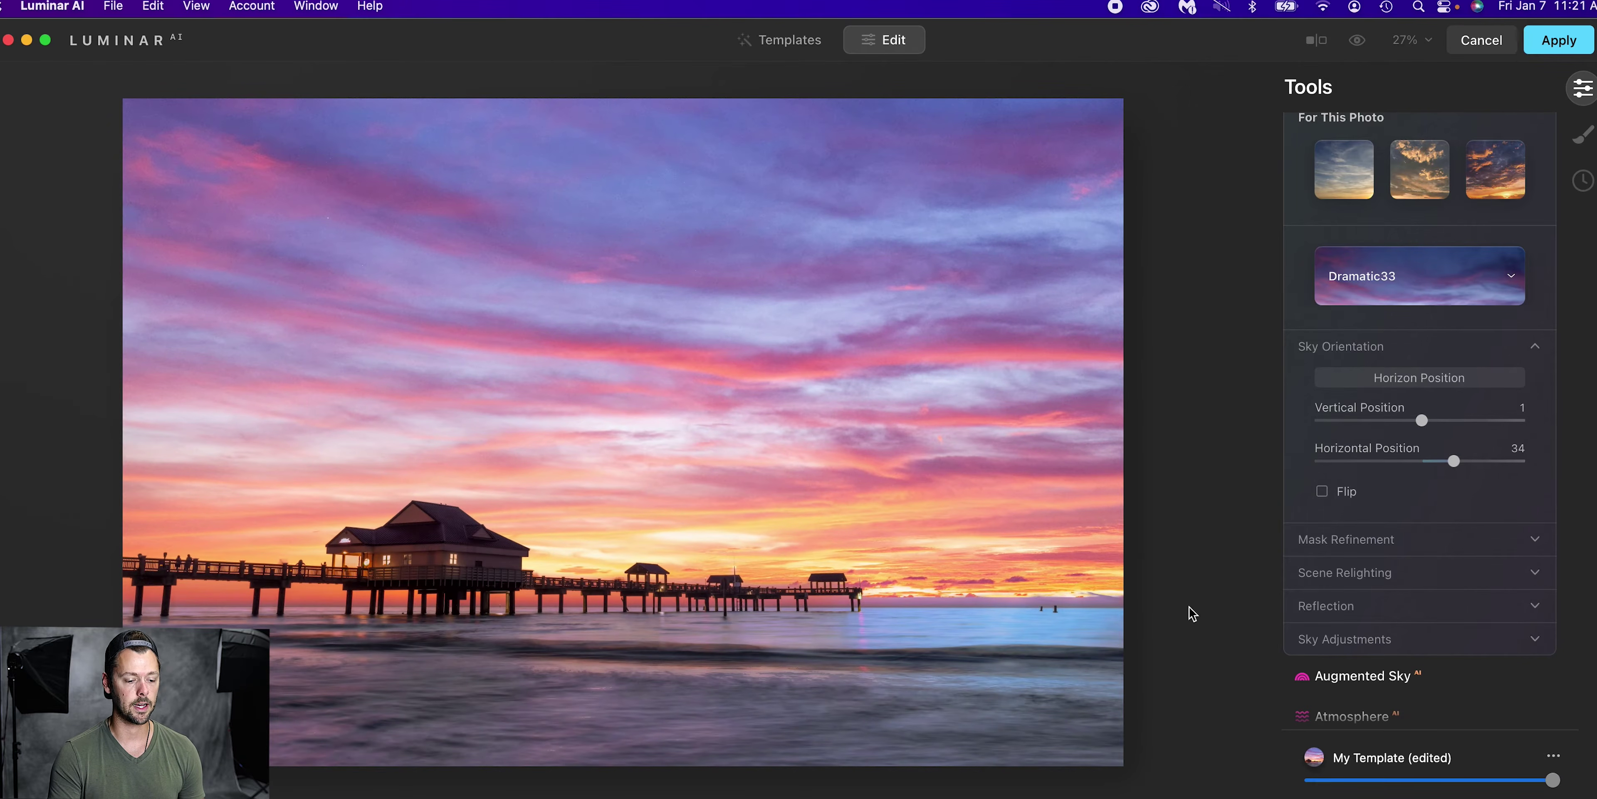
left_click(962, 601)
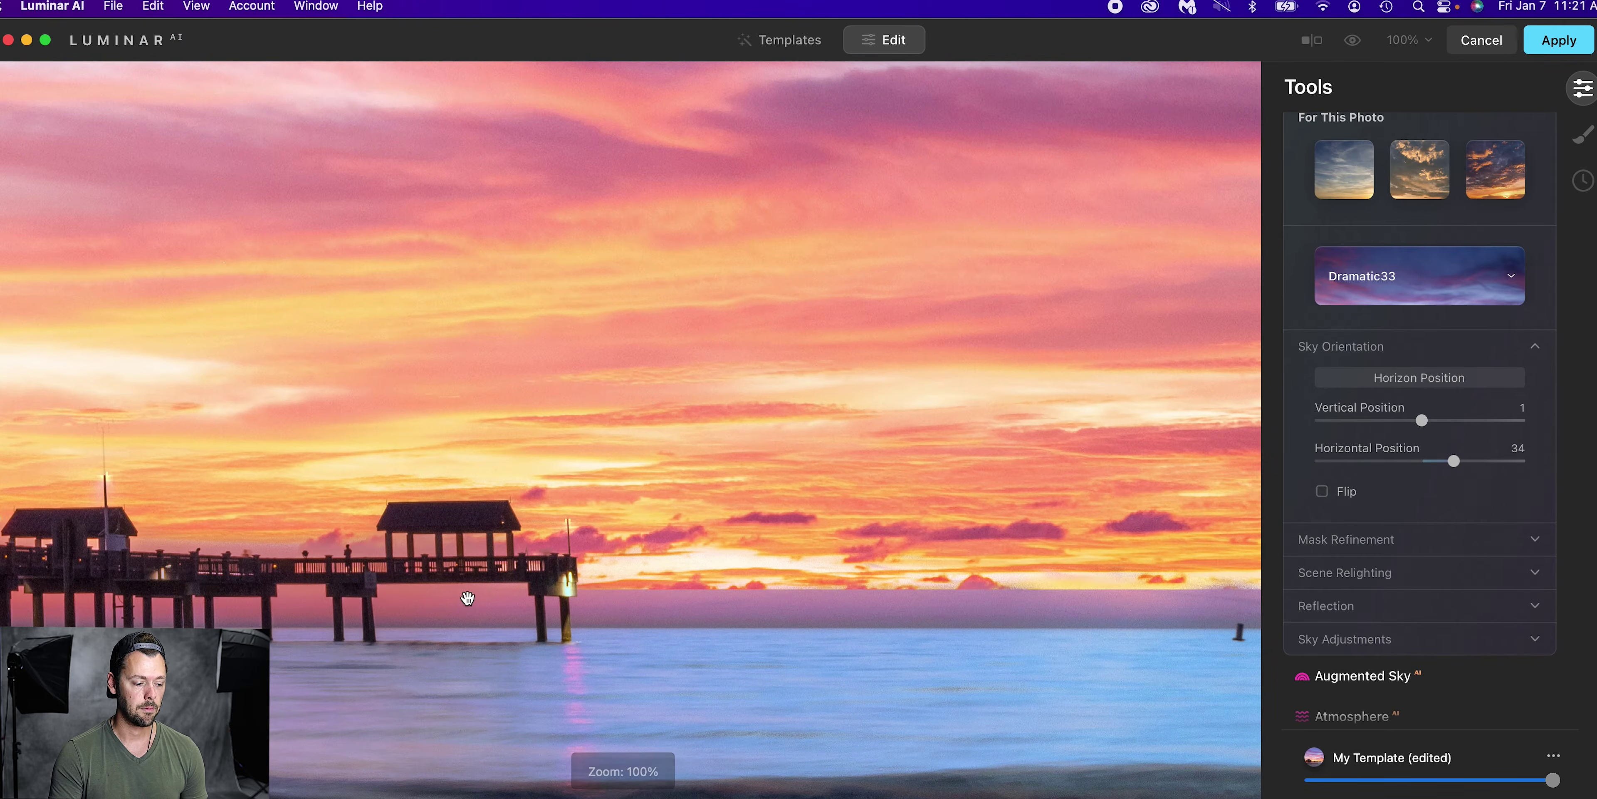
left_click(1110, 613)
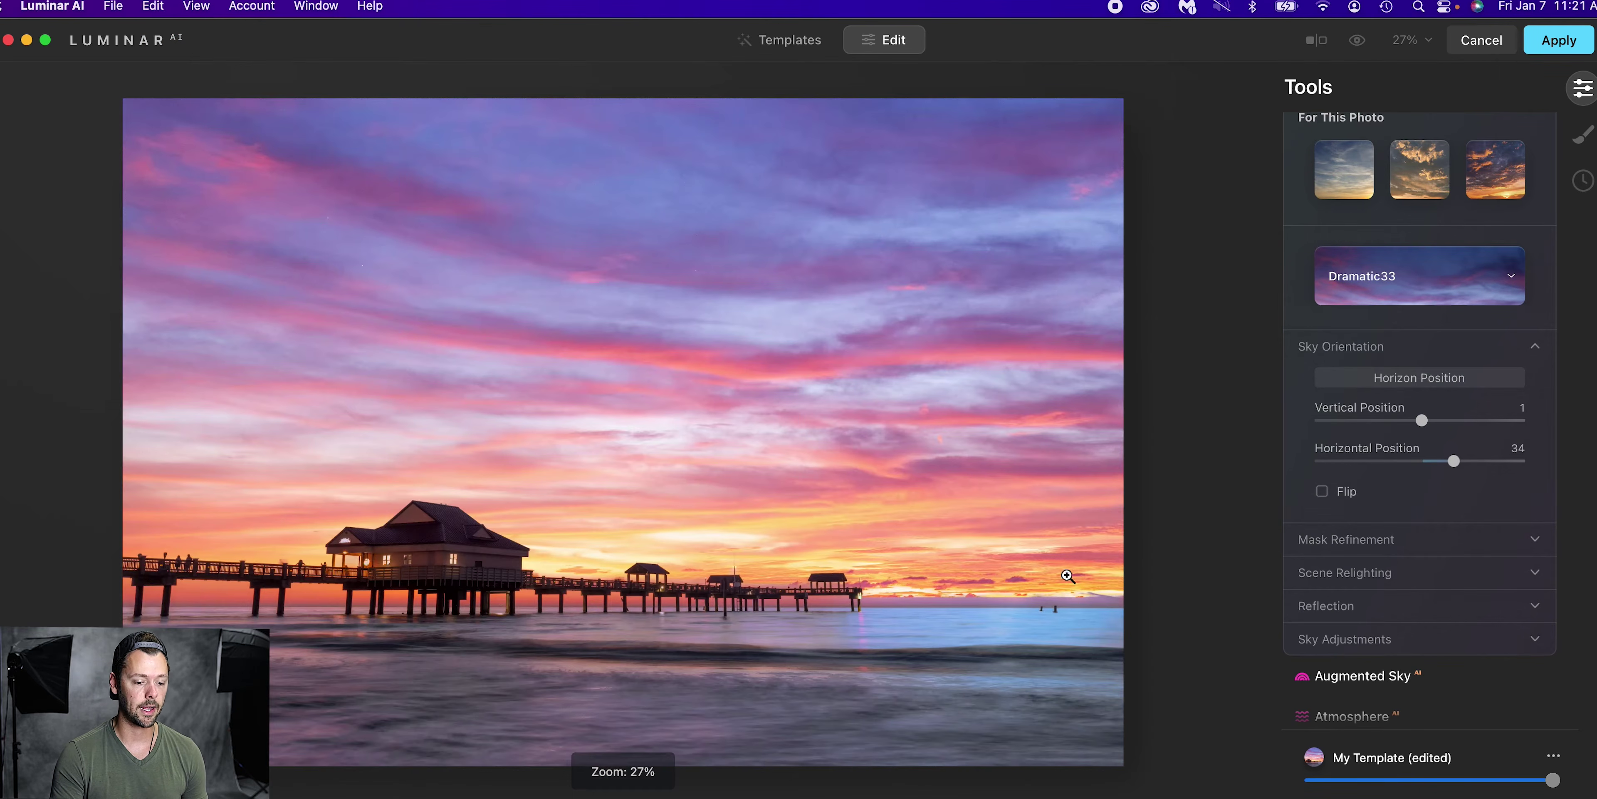
Refine the sky mask with Close Gaps at 25 and Fix Details at 91, and inspect the horizon up close
scroll(1359, 422, "down", 3)
scroll(1370, 471, "up", 3)
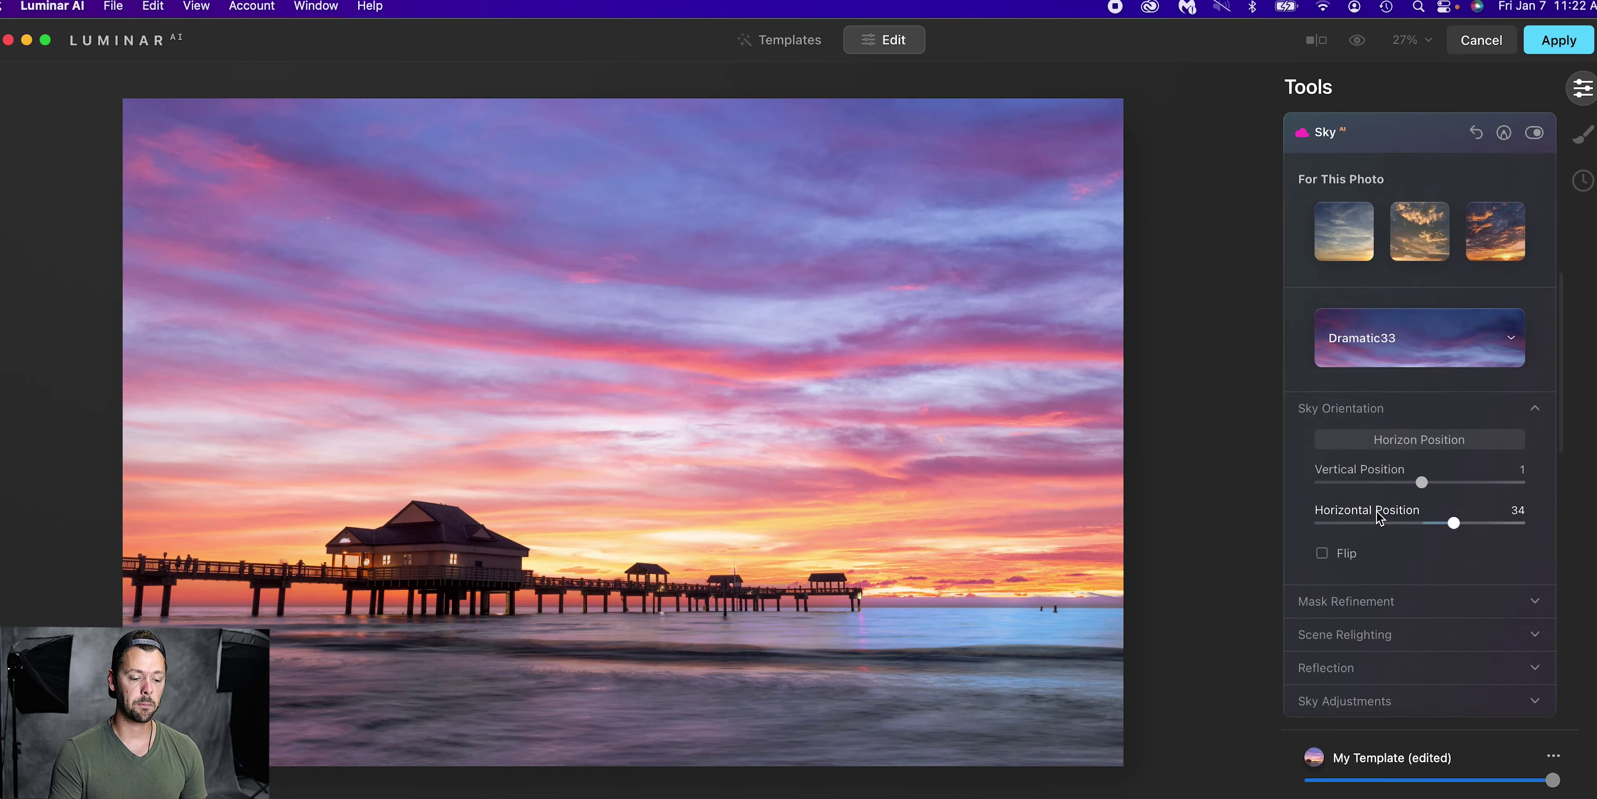
left_click(1365, 593)
scroll(1377, 539, "down", 1)
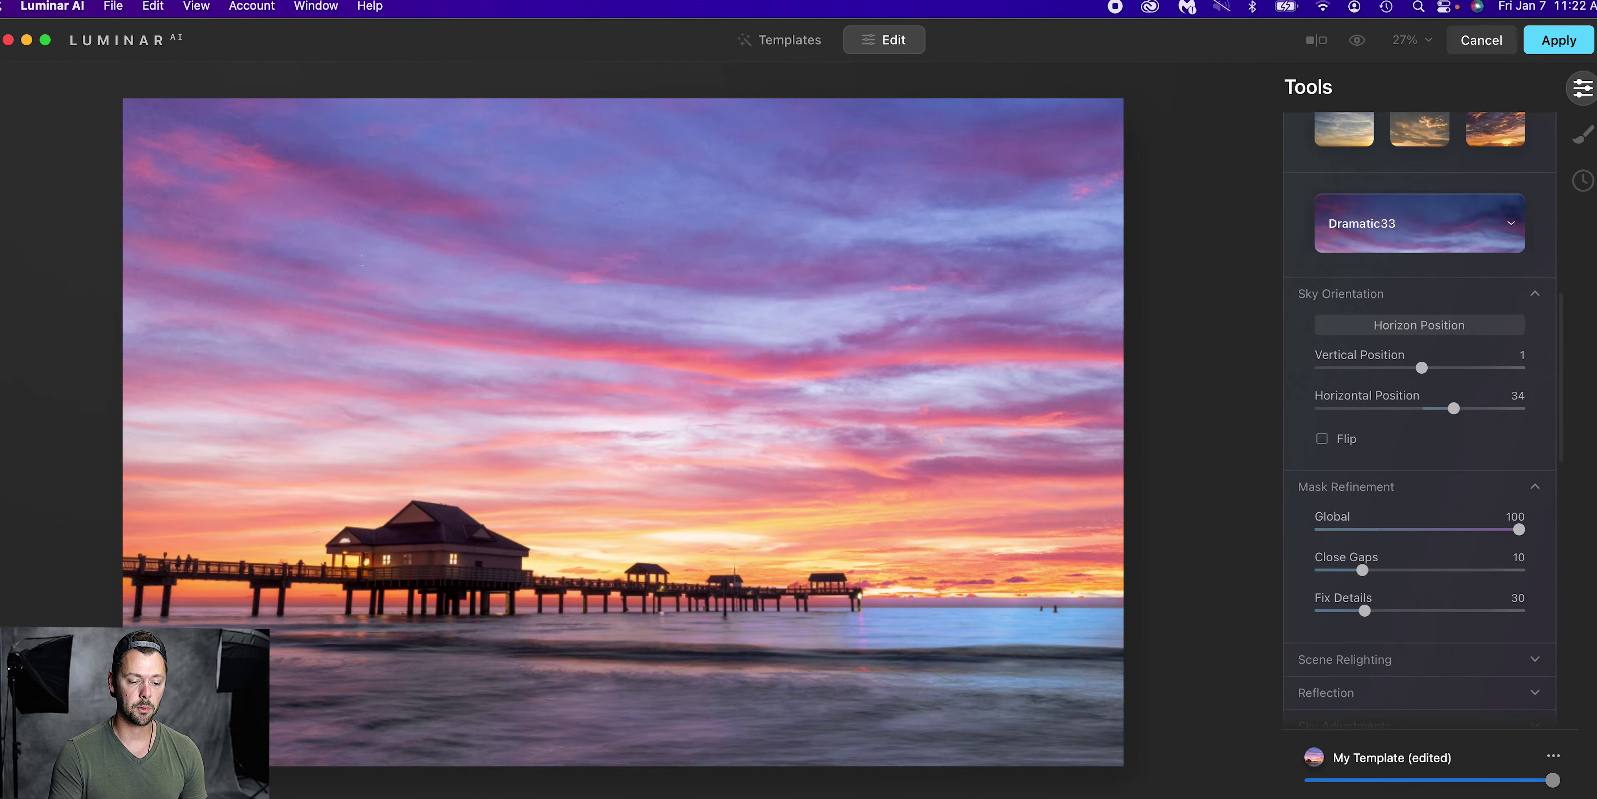
scroll(1426, 548, "down", 2)
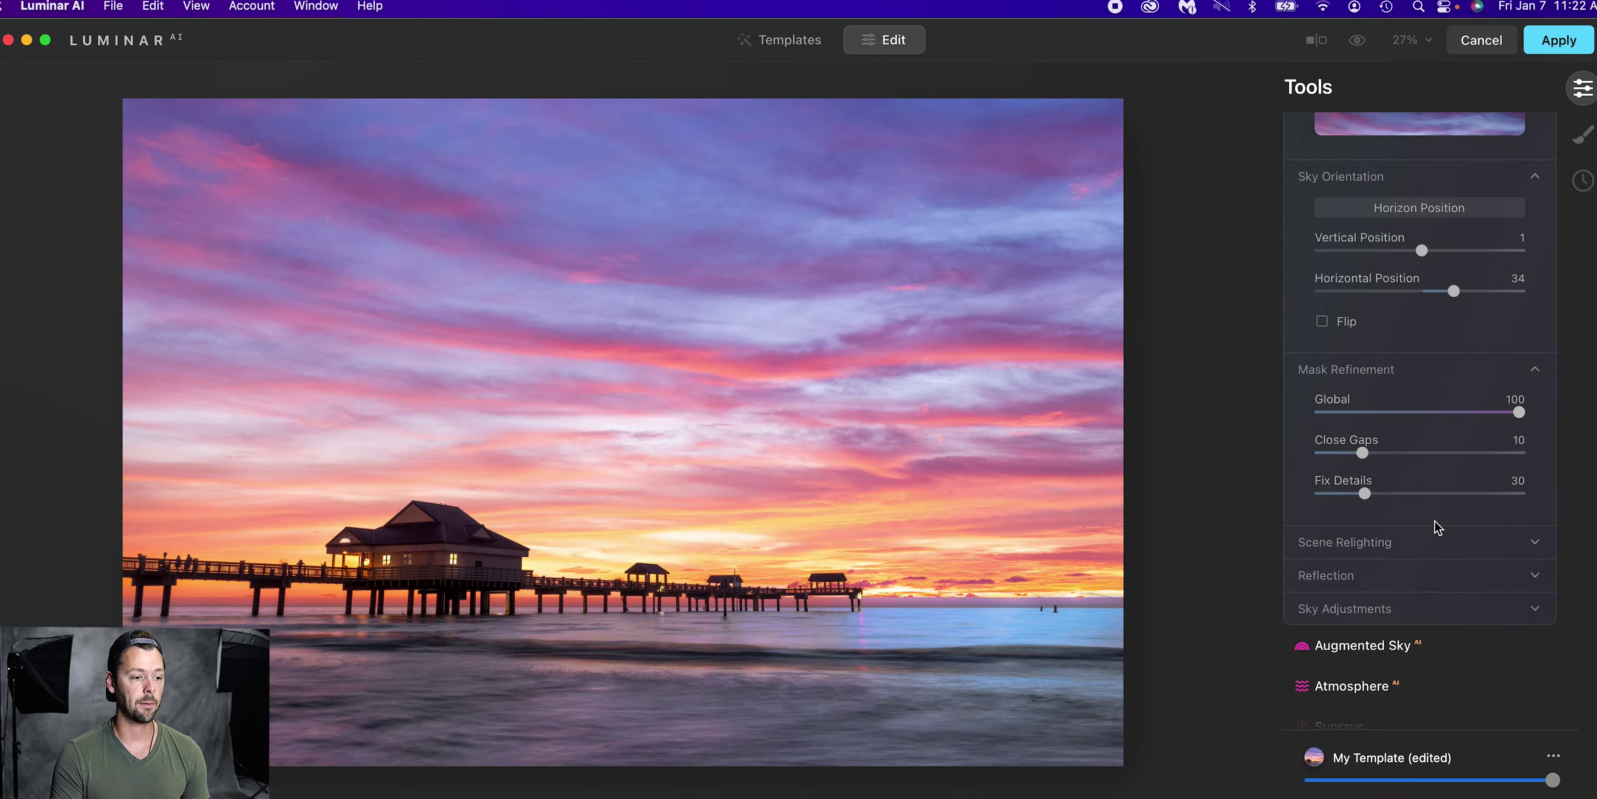
left_click_drag(1364, 453, 1452, 455)
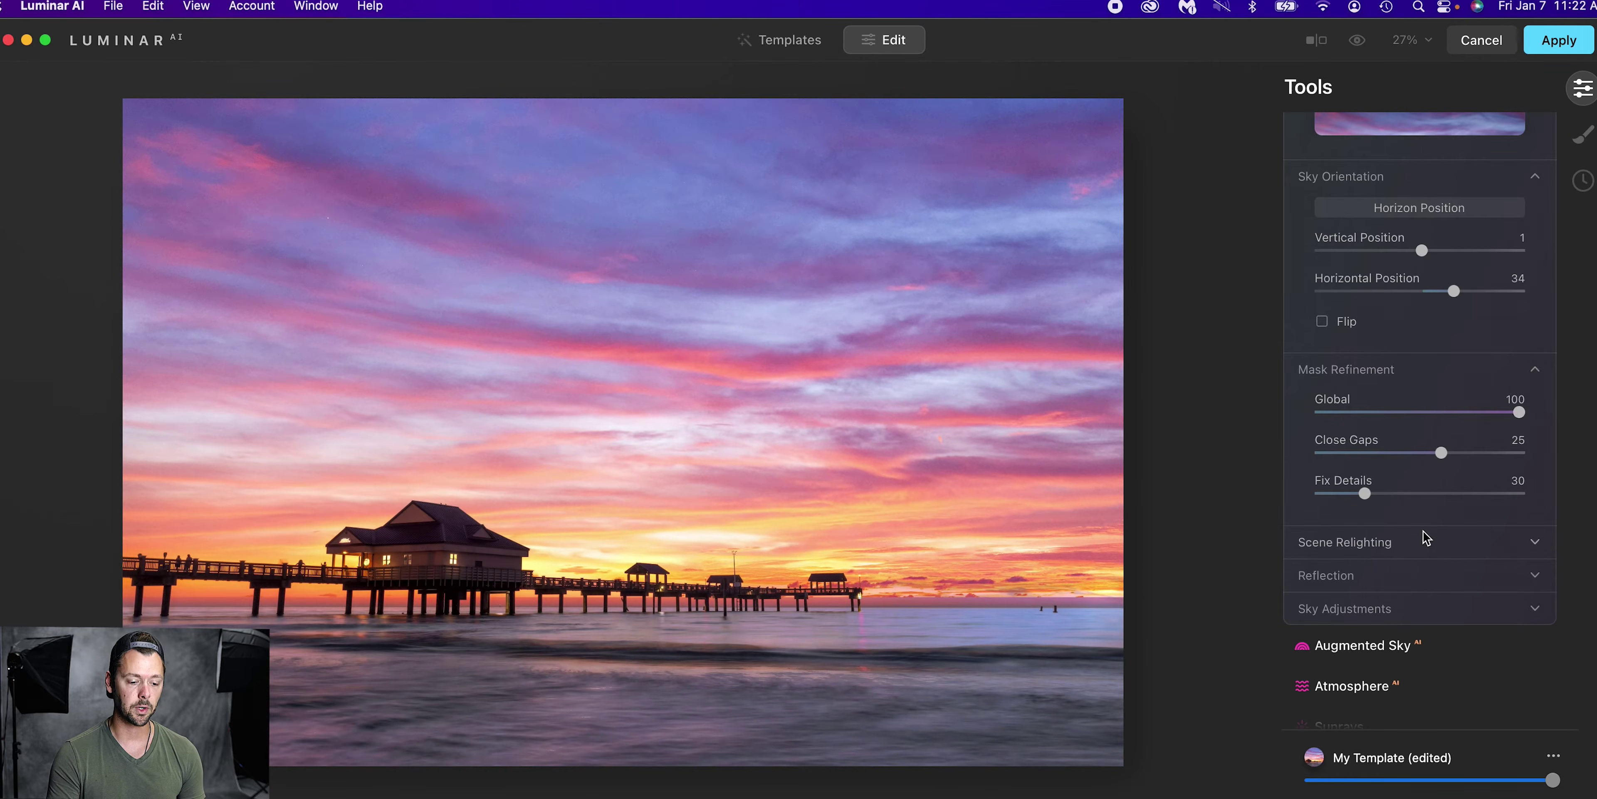
left_click_drag(1364, 493, 1502, 494)
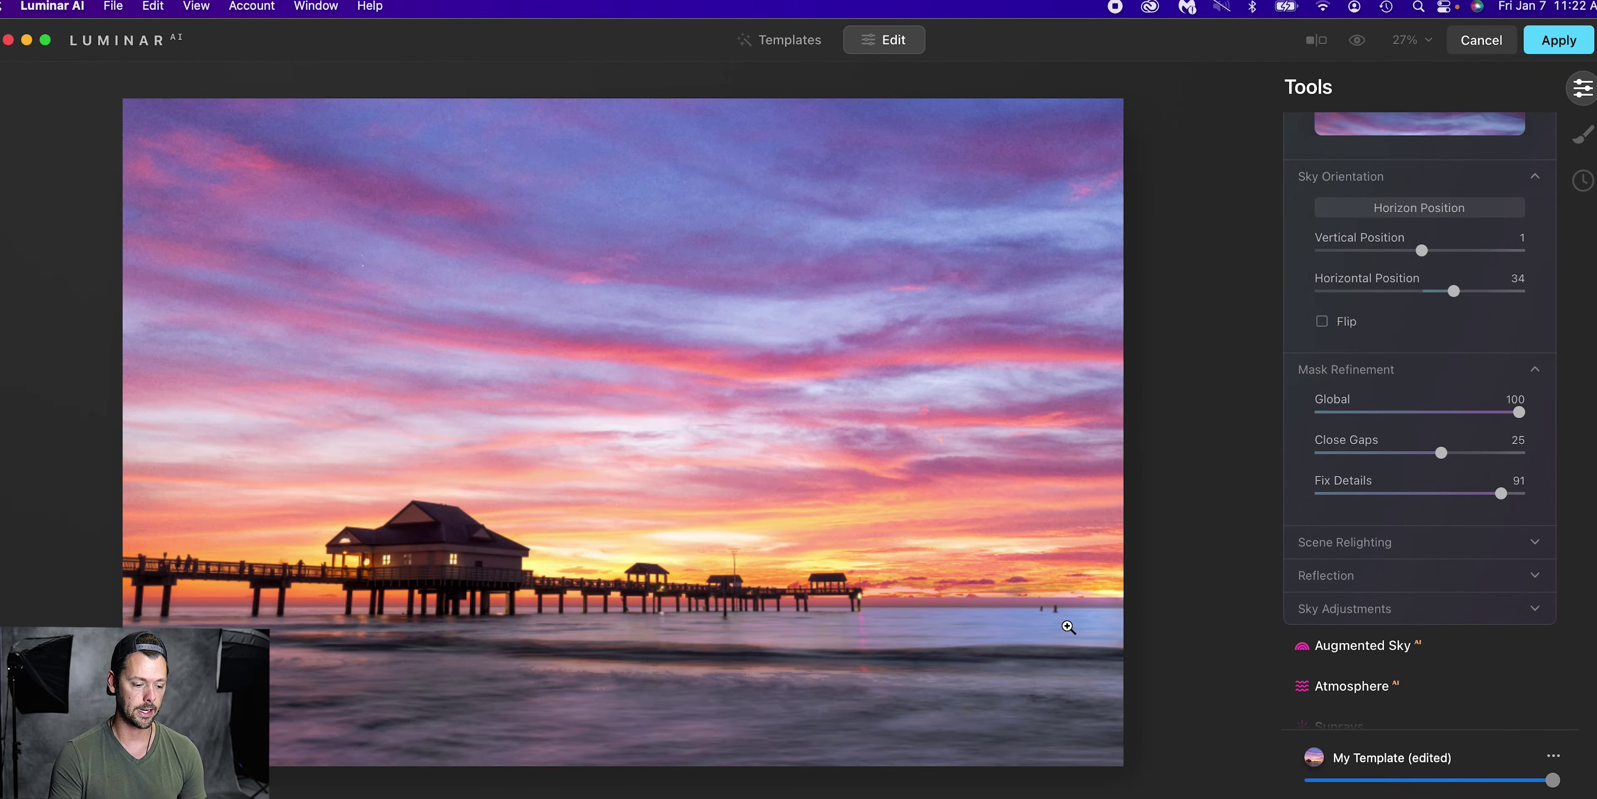
left_click(998, 600)
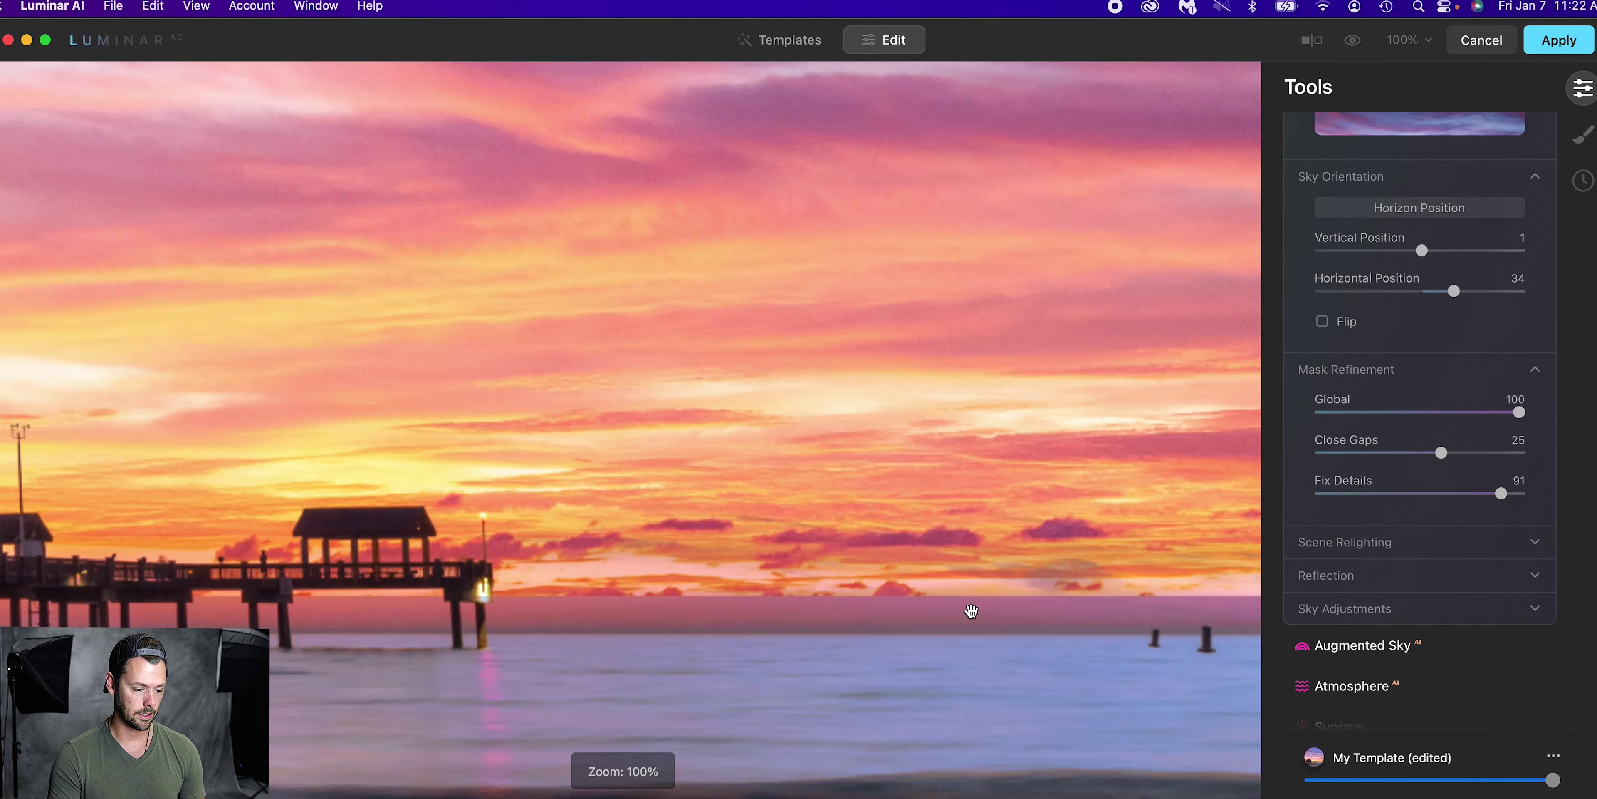
left_click(1072, 605)
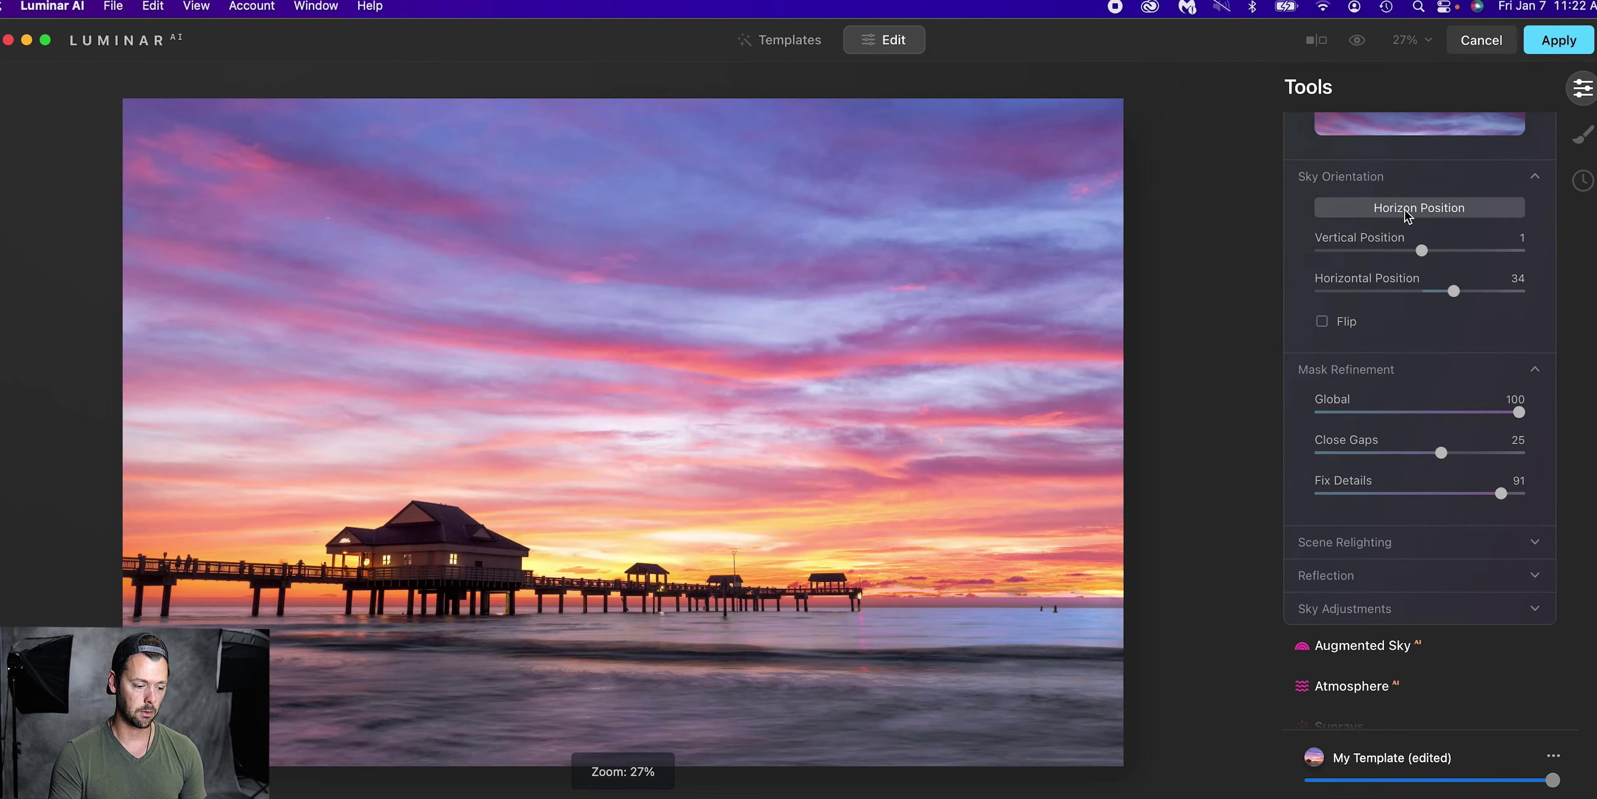
Move the sky's horizon line a little further down over the water and leave the horizon adjustment
mouse_move(617, 613)
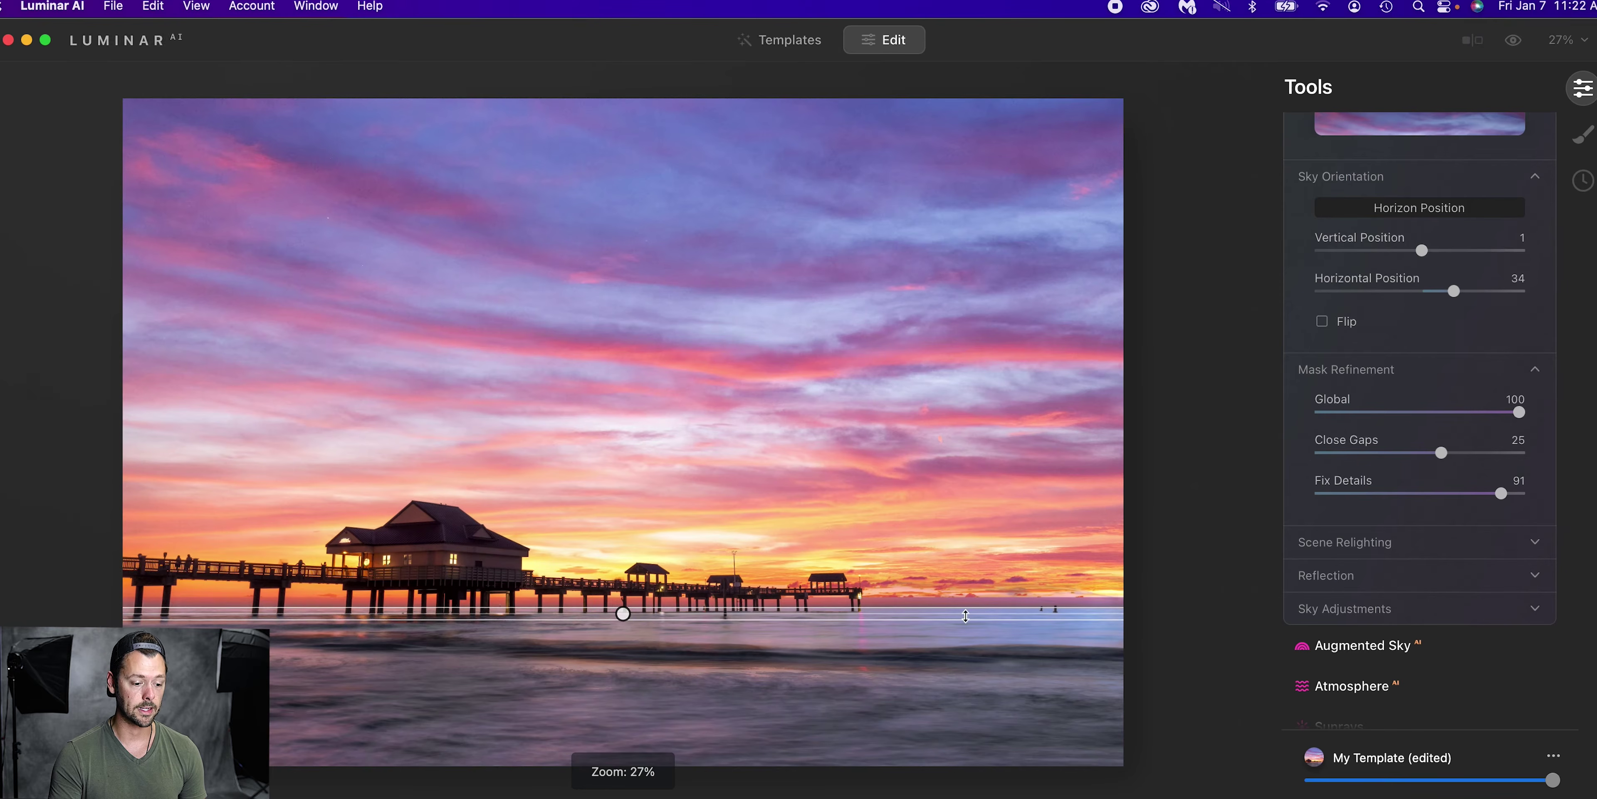
left_click_drag(622, 613, 623, 623)
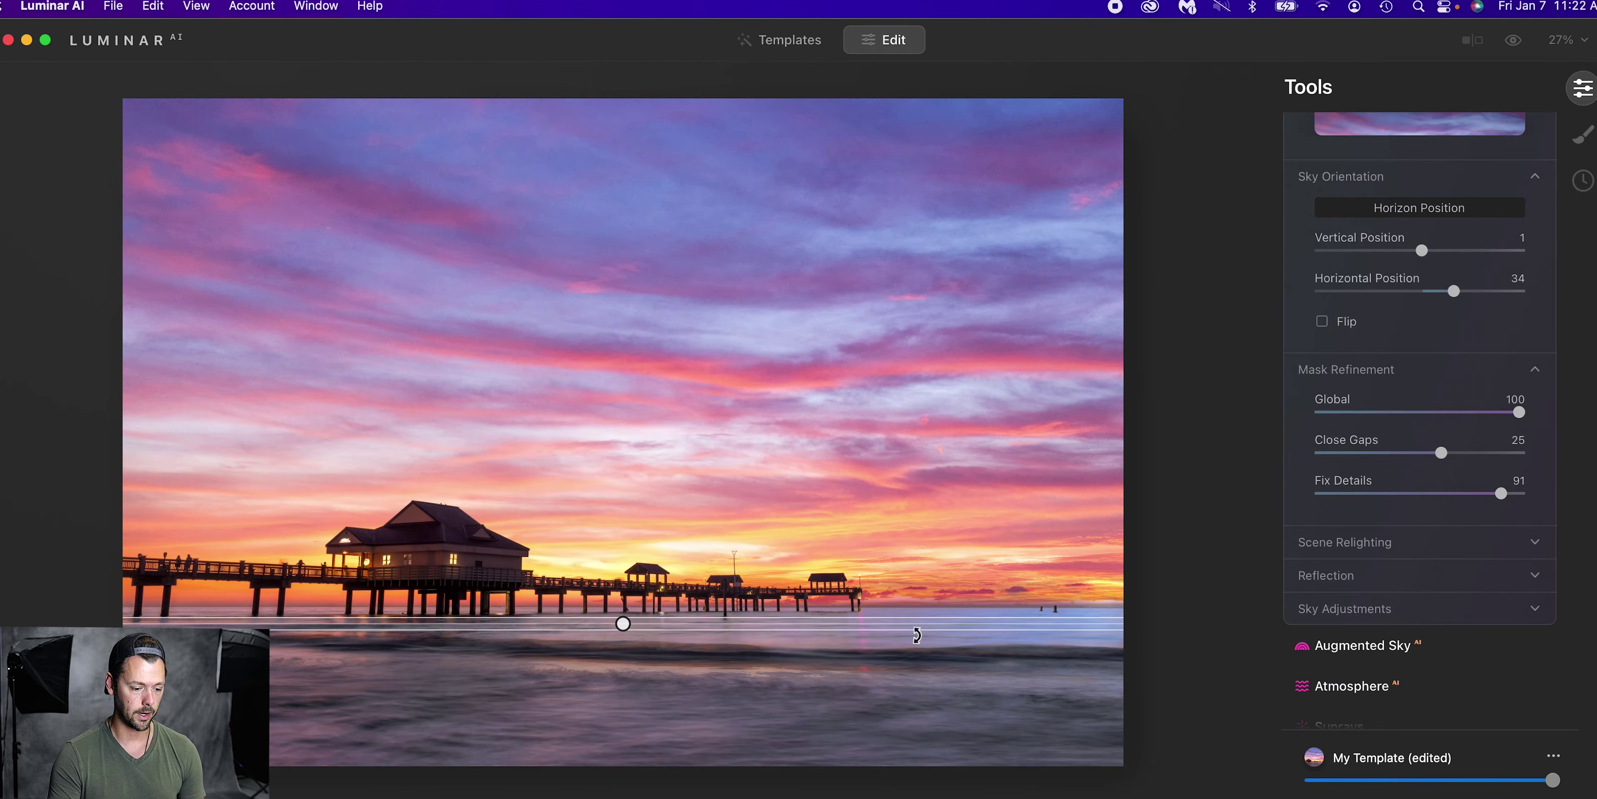
key("Escape")
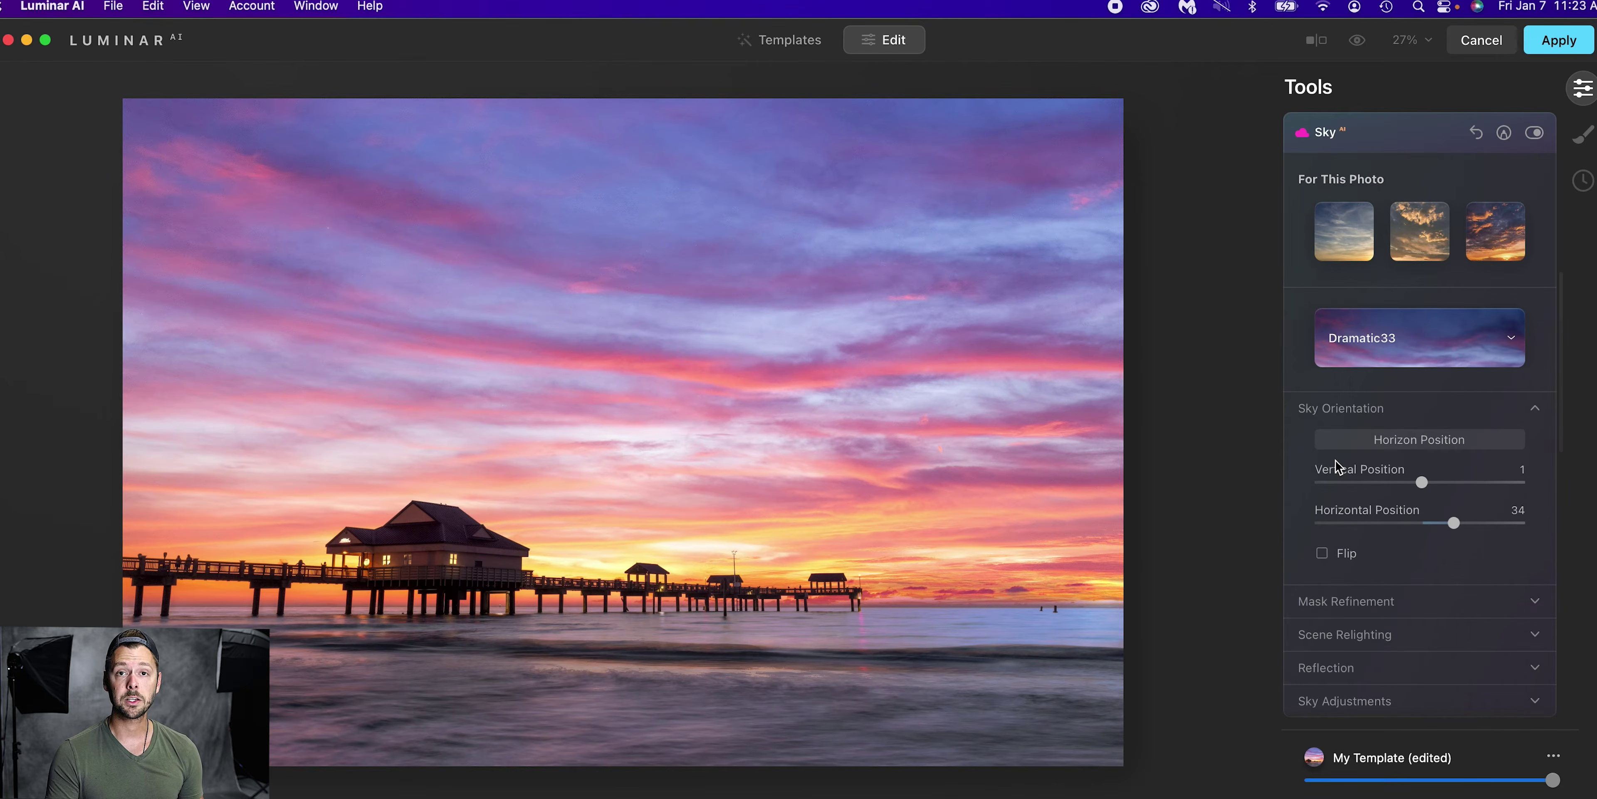
Set the sky's Relight Saturation to 100 in the scene relighting settings
scroll(1357, 481, "down", 2)
left_click(1349, 606)
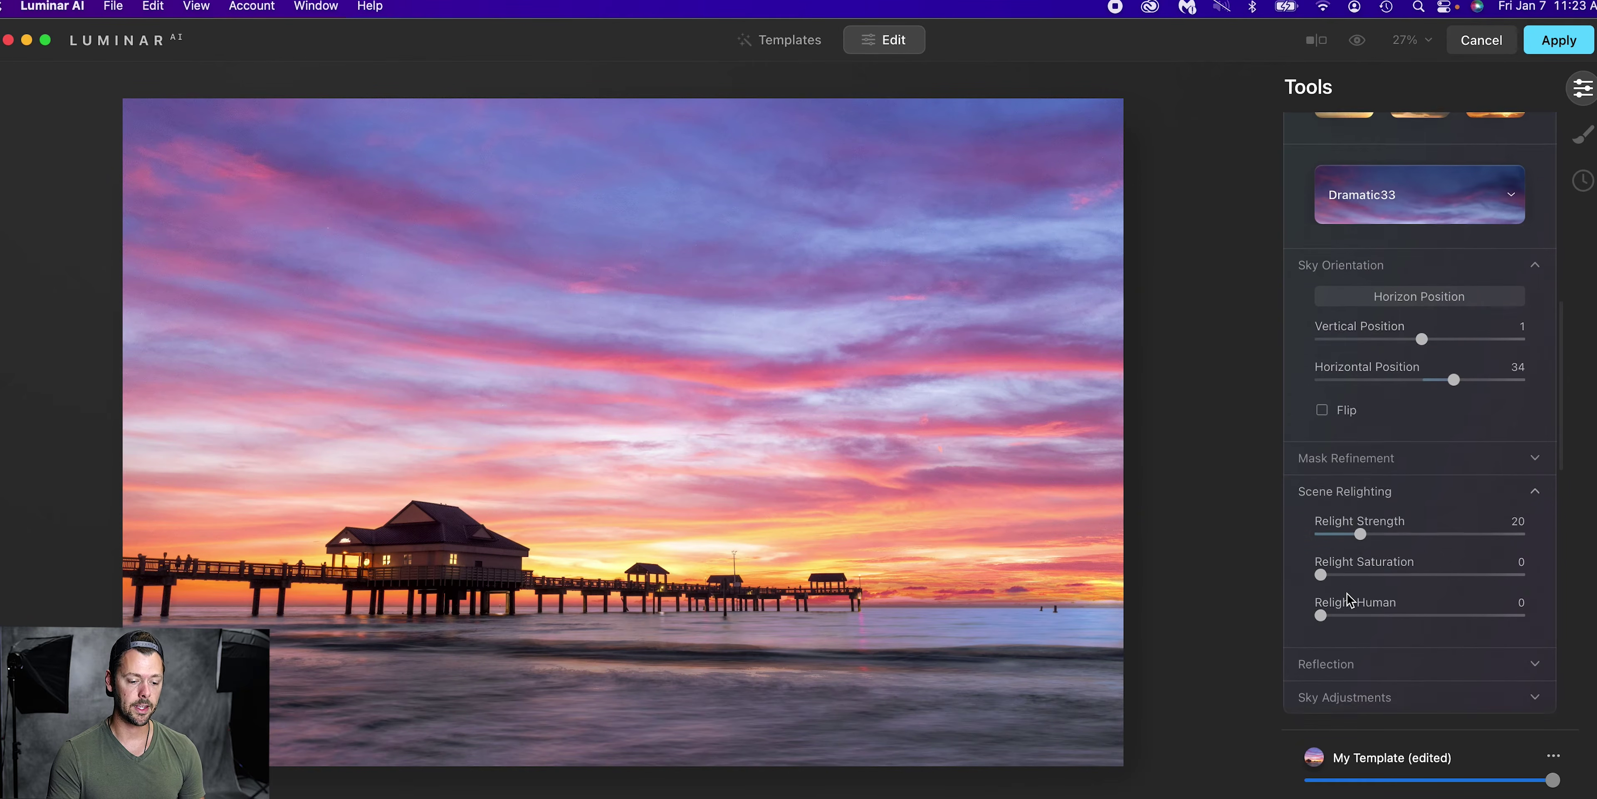
scroll(1457, 533, "down", 2)
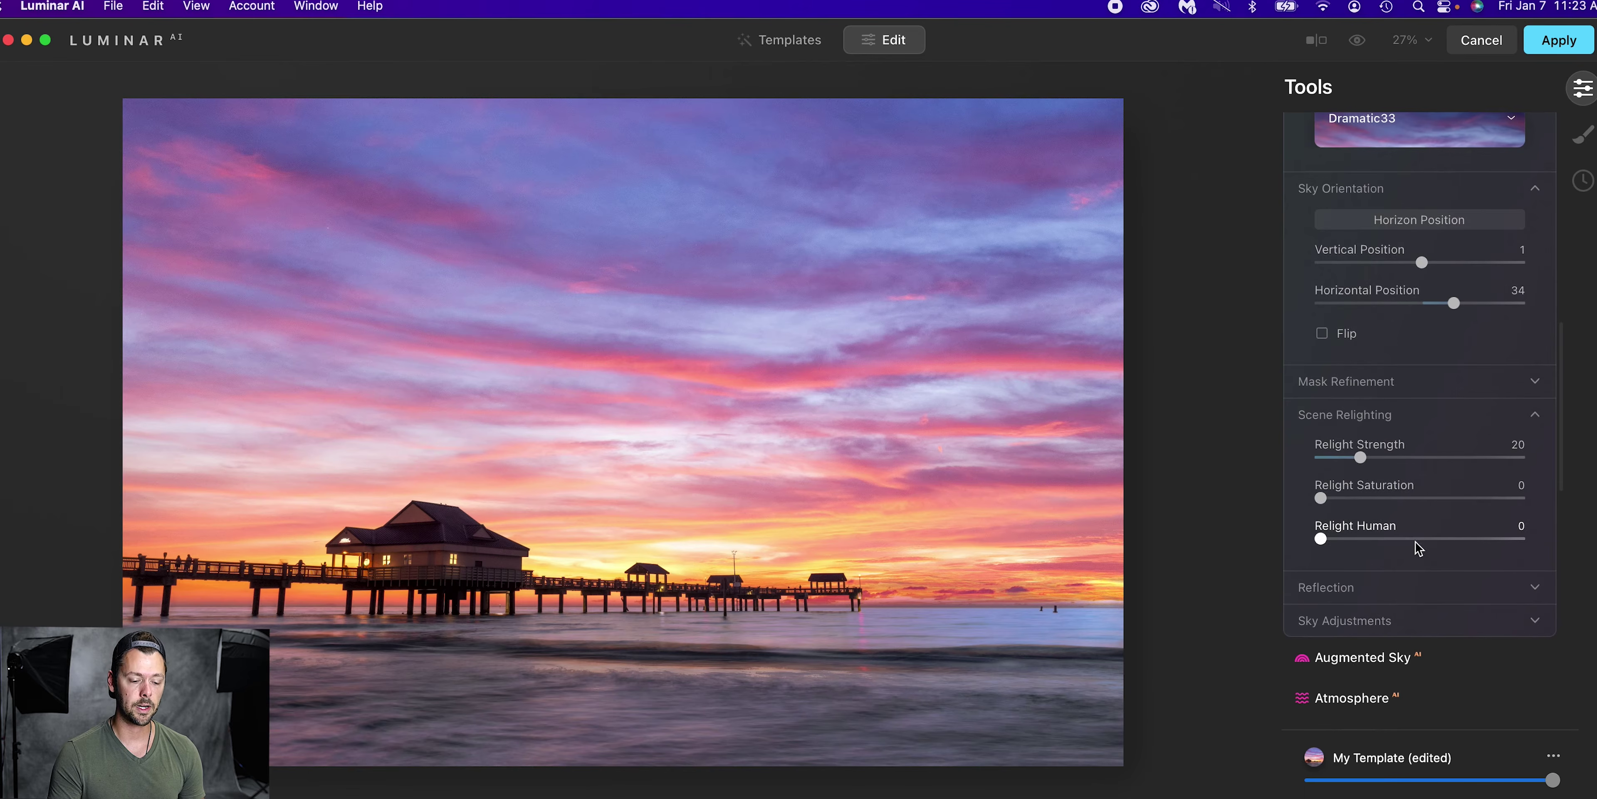
left_click_drag(1322, 498, 1520, 497)
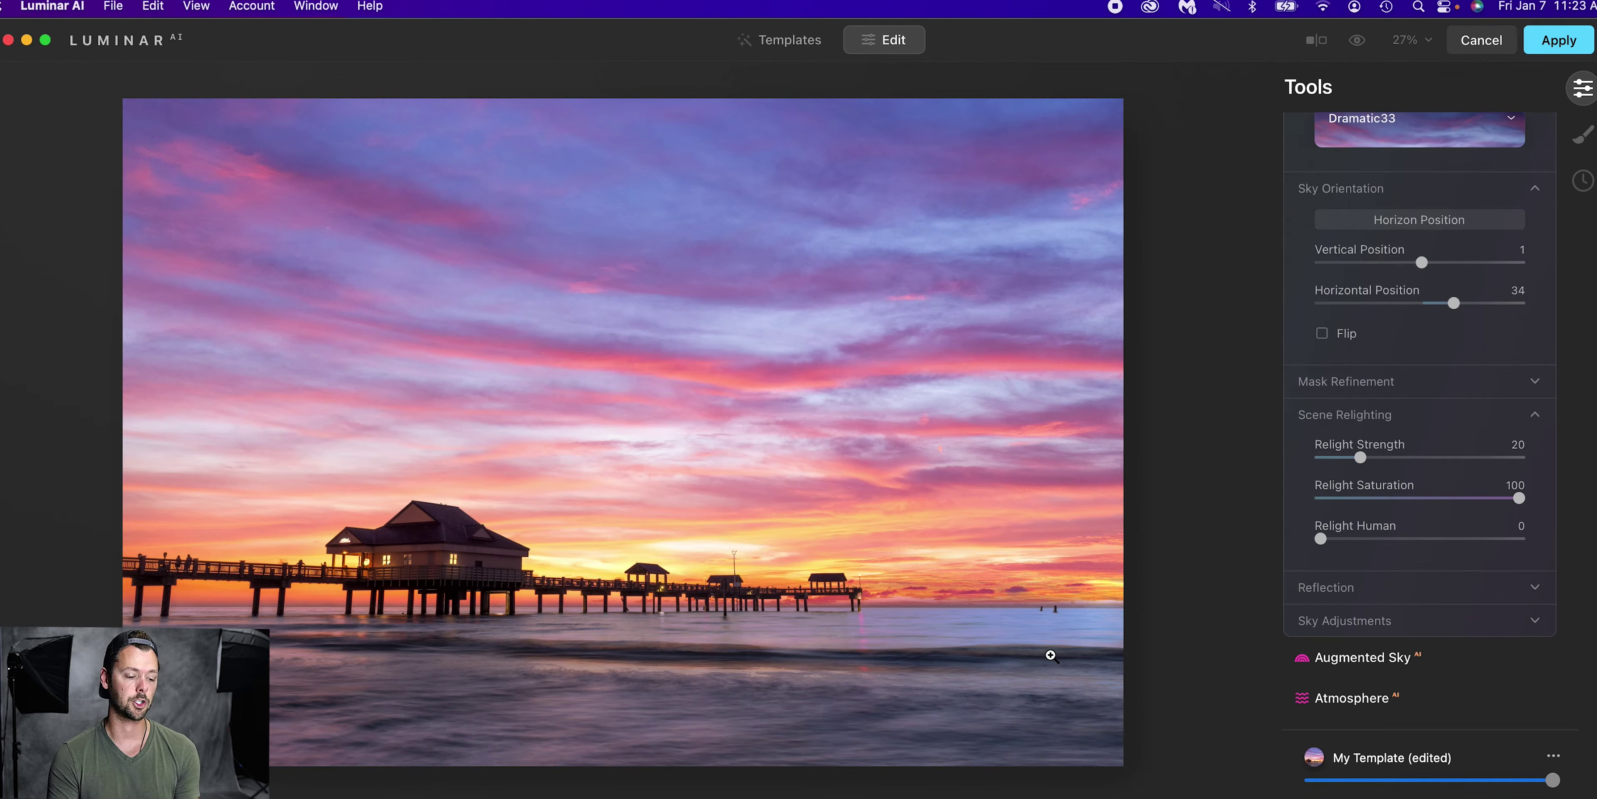
left_click(1355, 414)
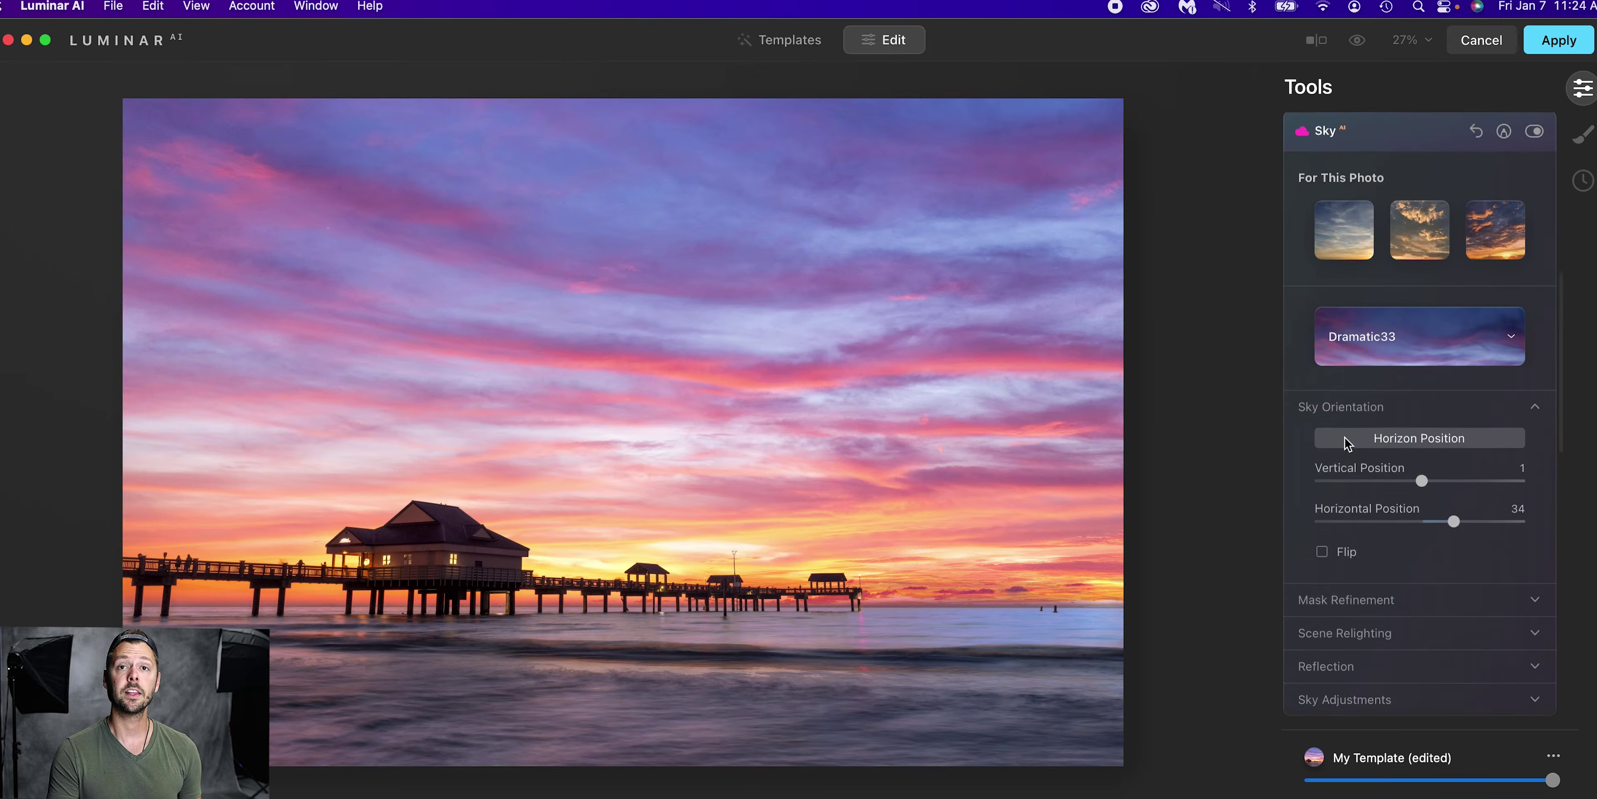
Set the sky's Reflection Amount to 10, compare with the original photo, and apply the edits
left_click(1345, 667)
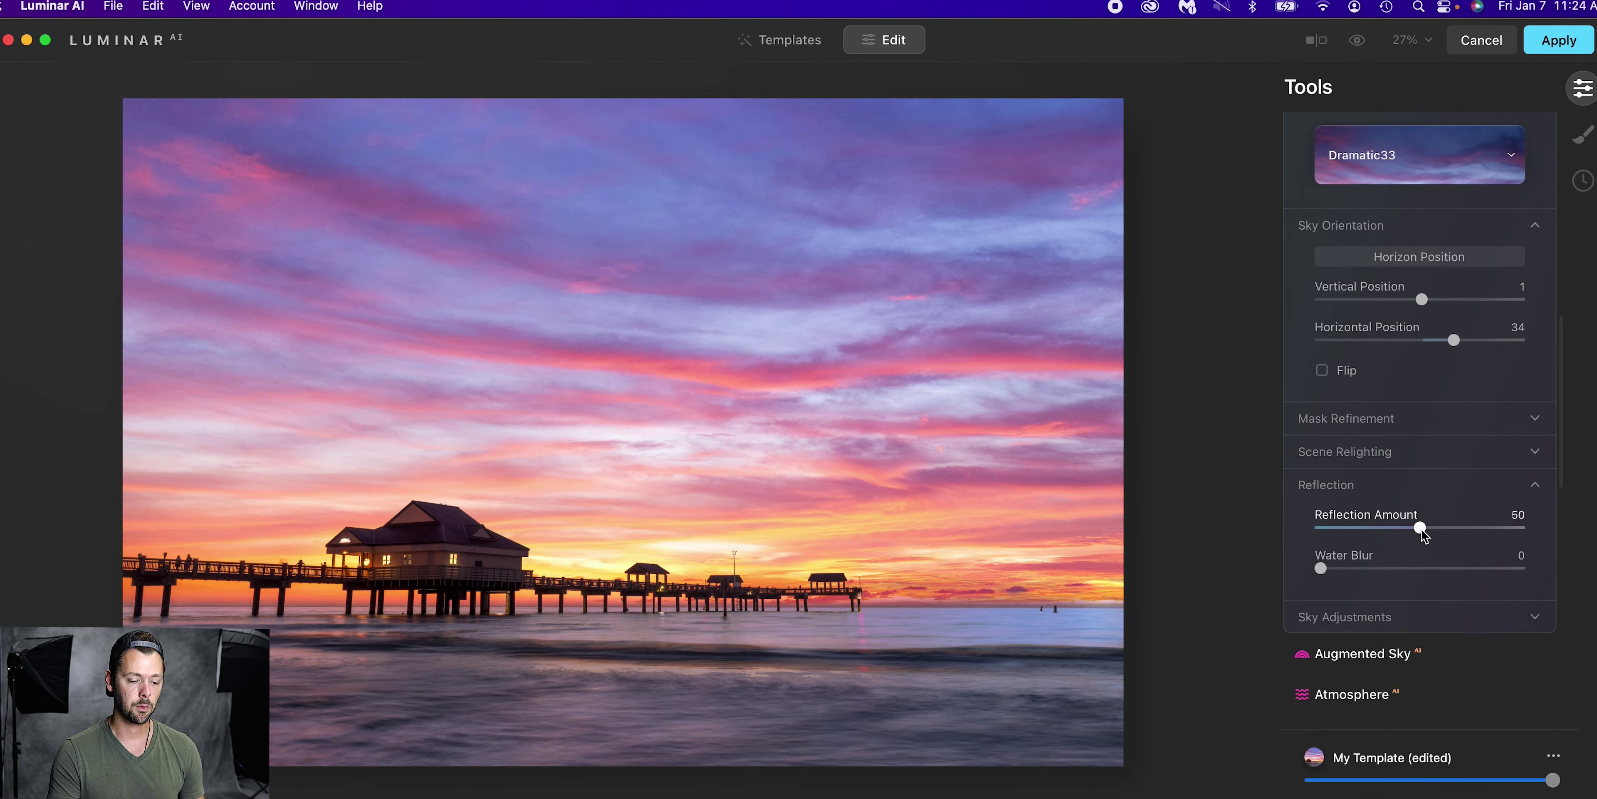
left_click_drag(1420, 528, 1342, 529)
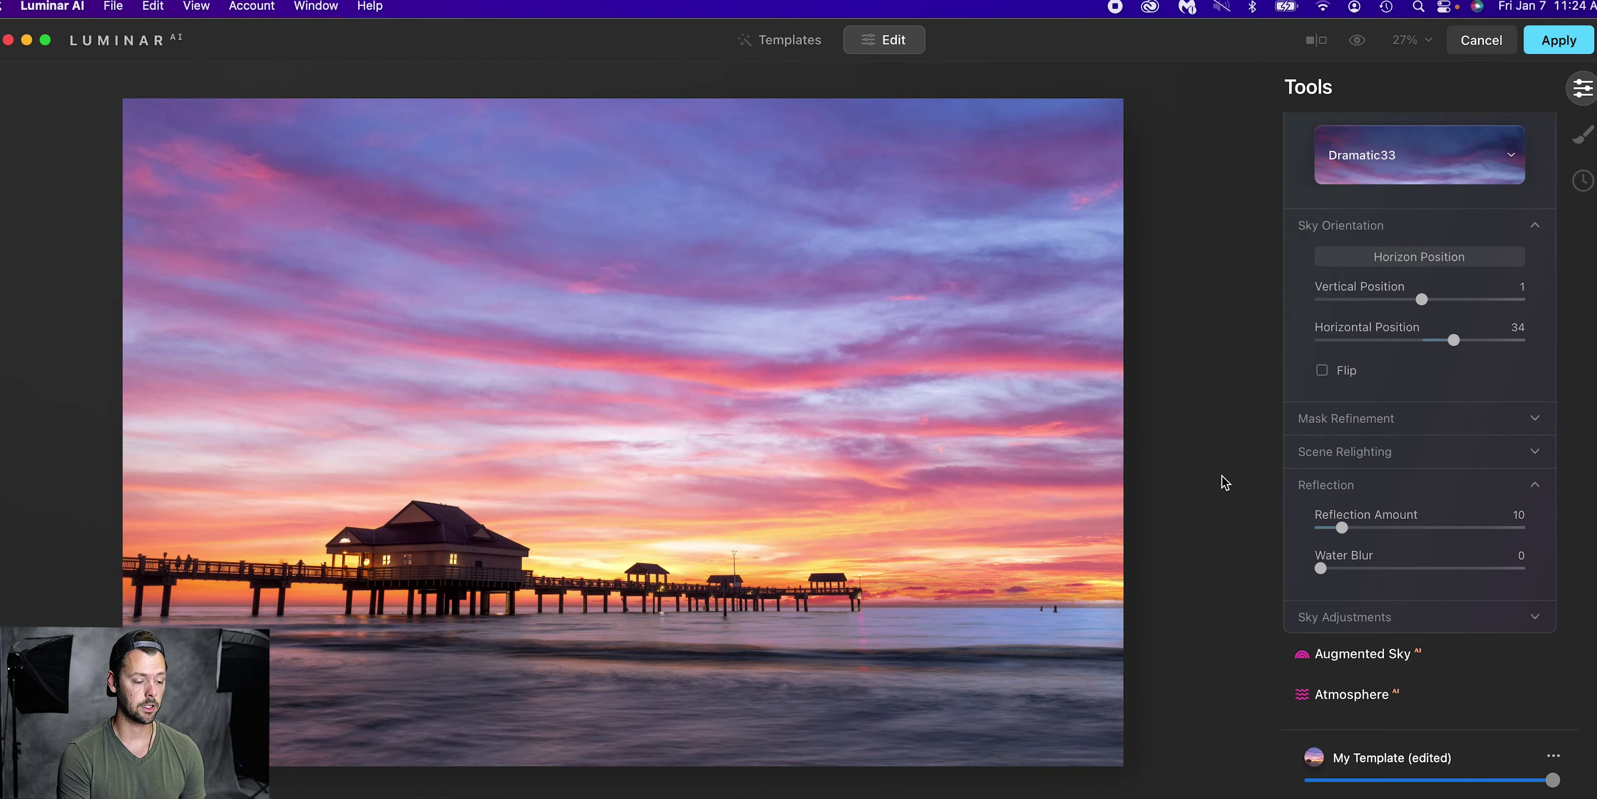
key("backslash")
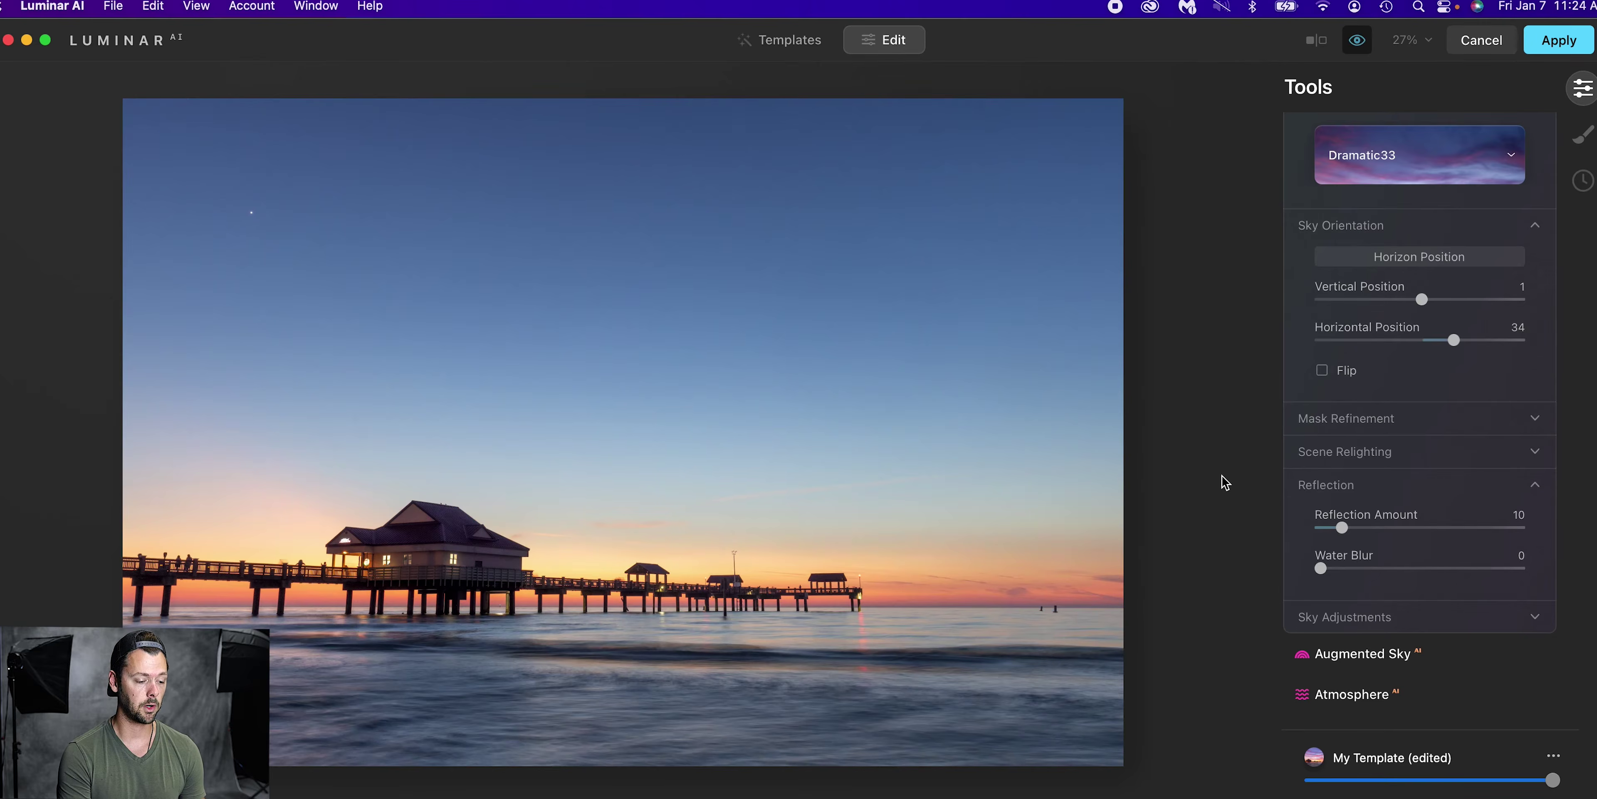
key("backslash")
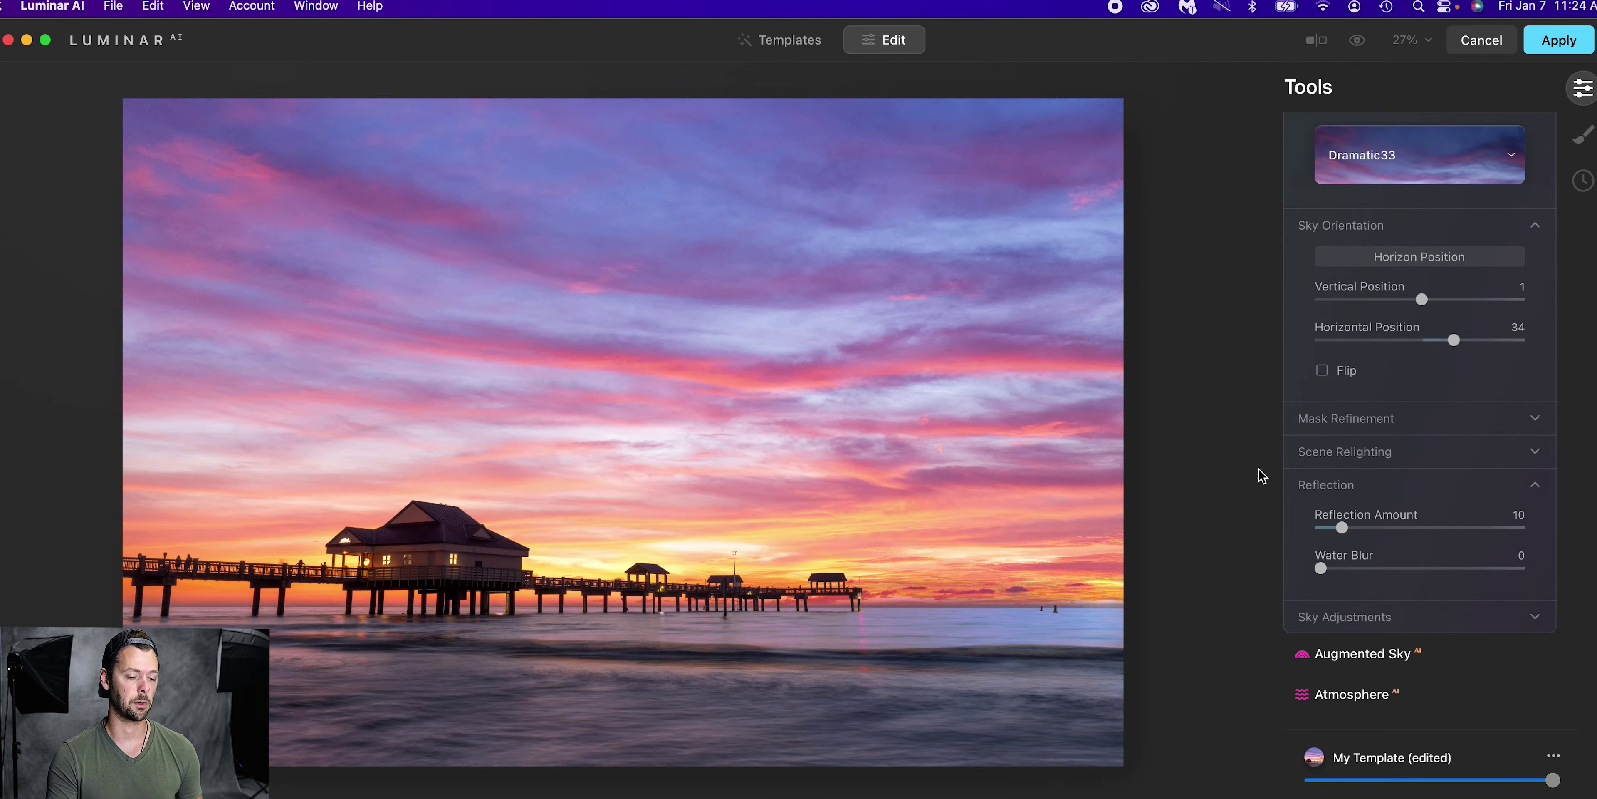
left_click(1559, 41)
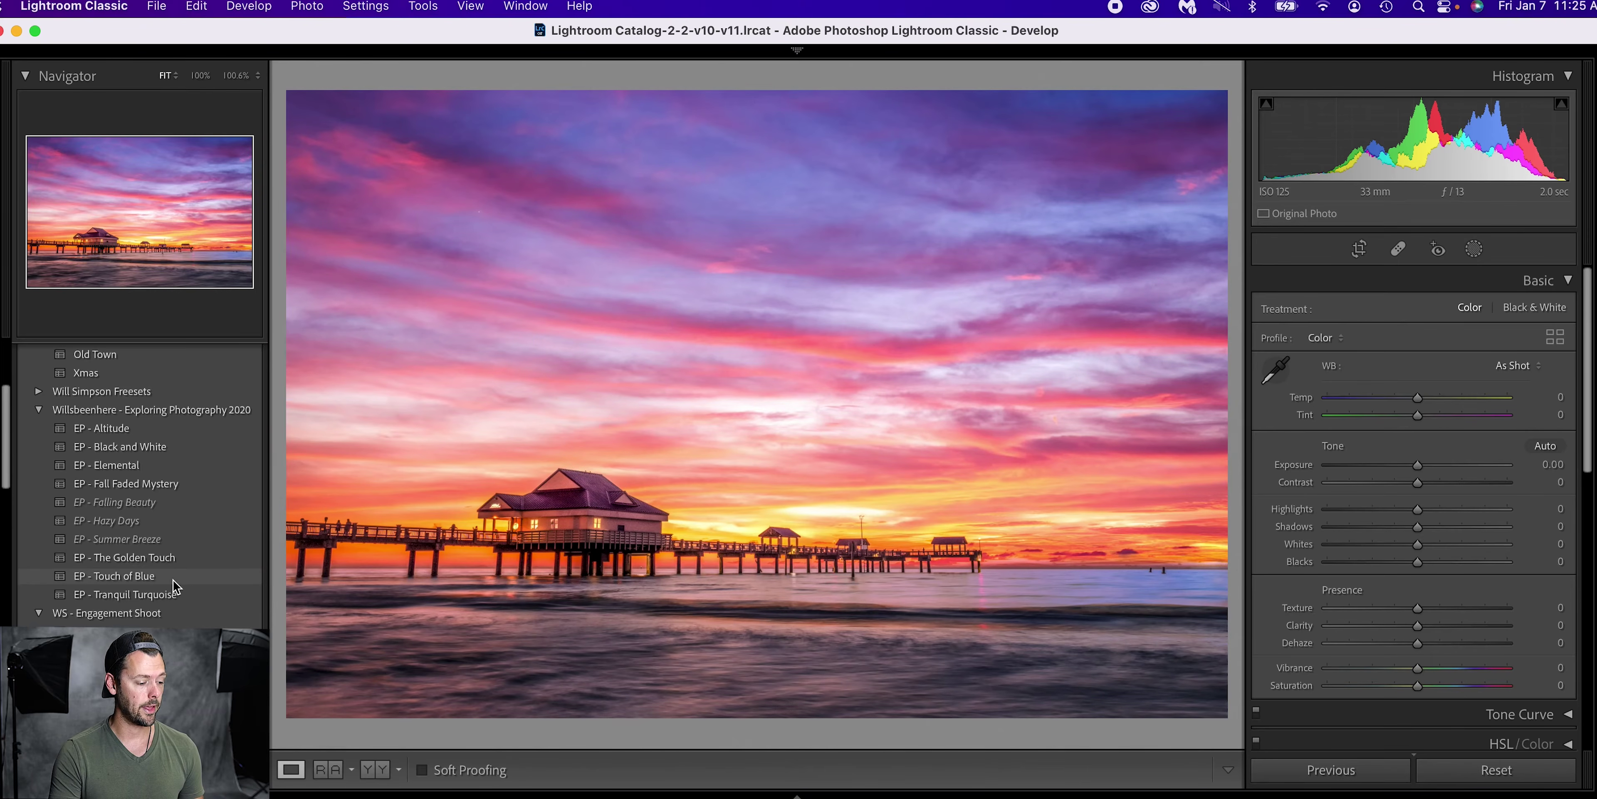
In Lightroom Classic, apply the EP - Touch of Blue preset and reset the post-crop vignetting amount to 0
left_click(160, 577)
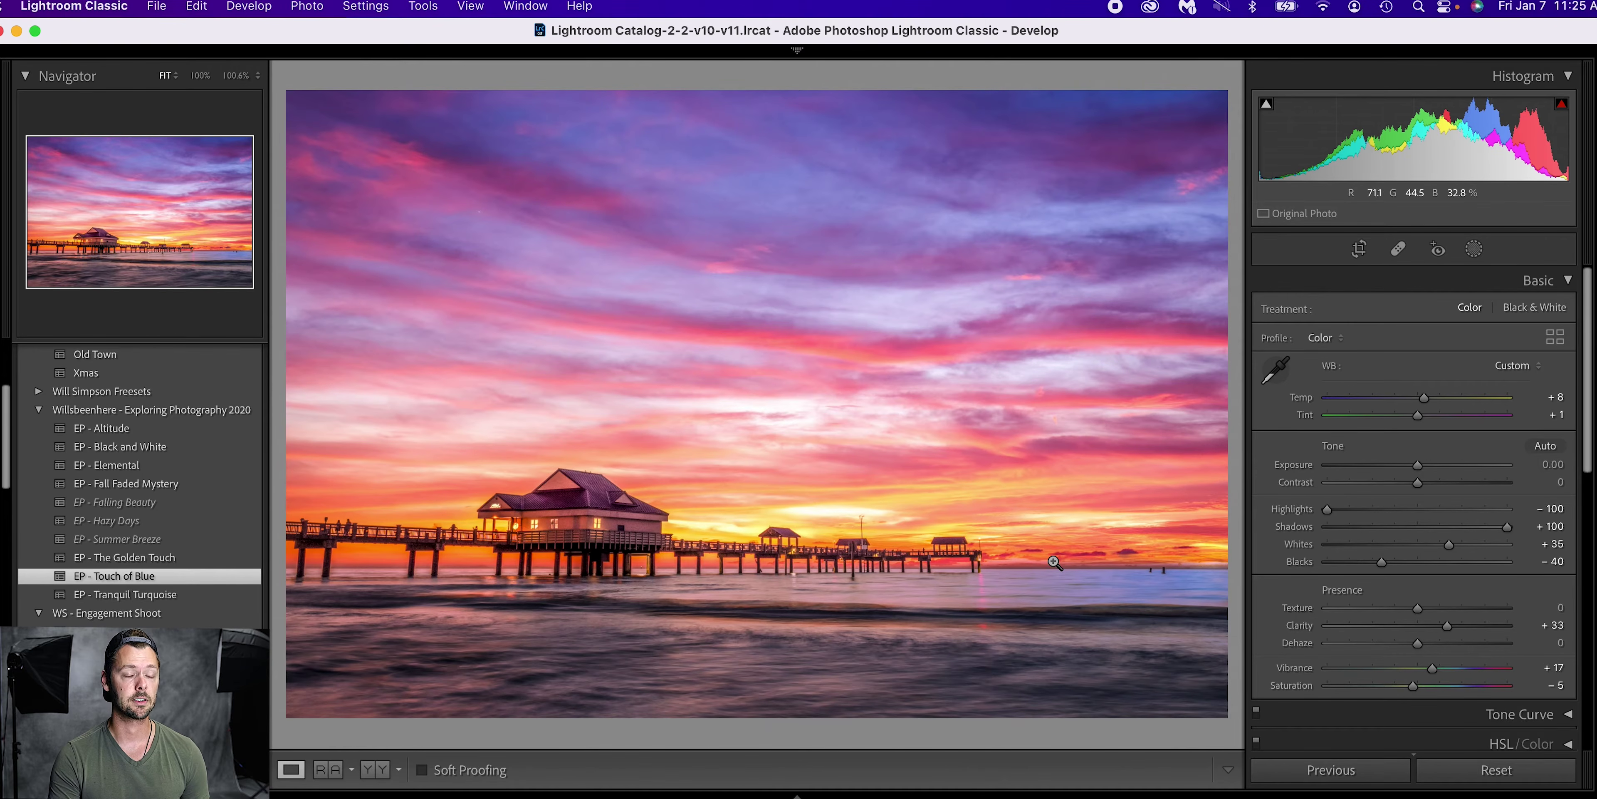
scroll(1341, 533, "down", 15)
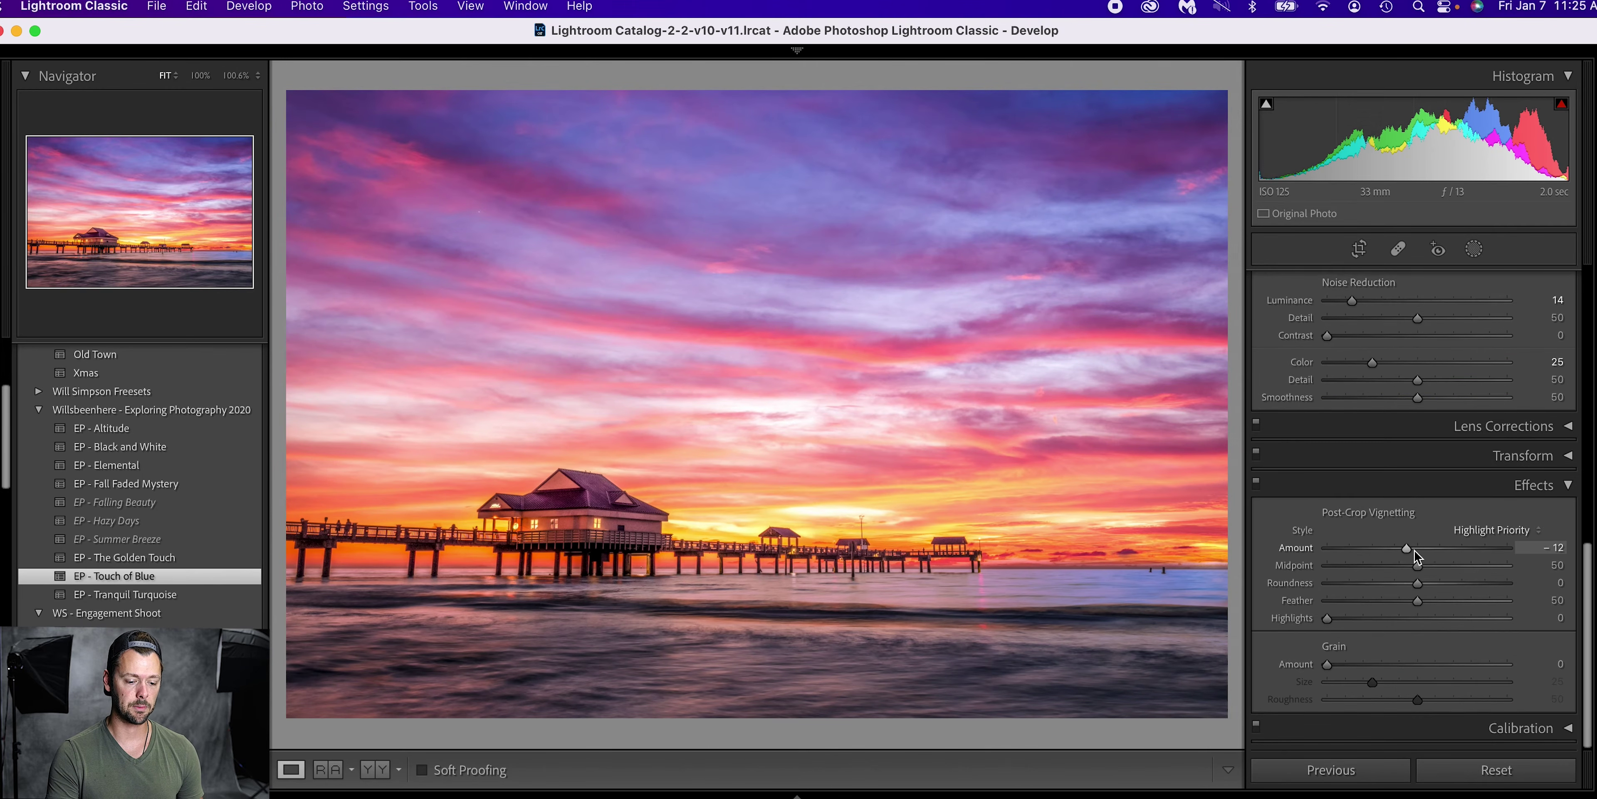
double_click(1408, 548)
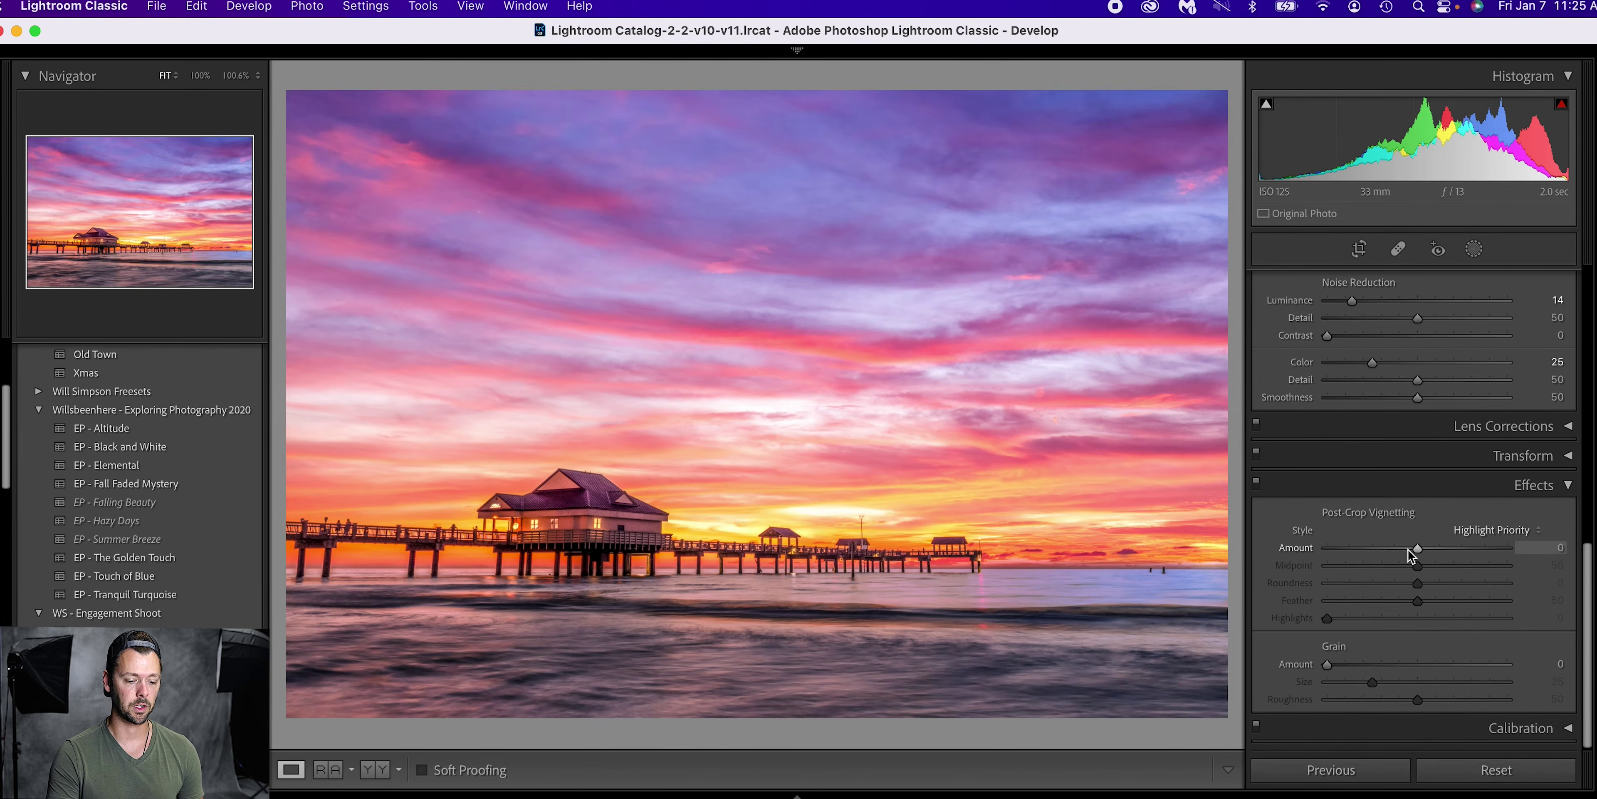
Reset the photo's Sharpening and Noise Reduction settings so their amounts are 0
left_click(1550, 490)
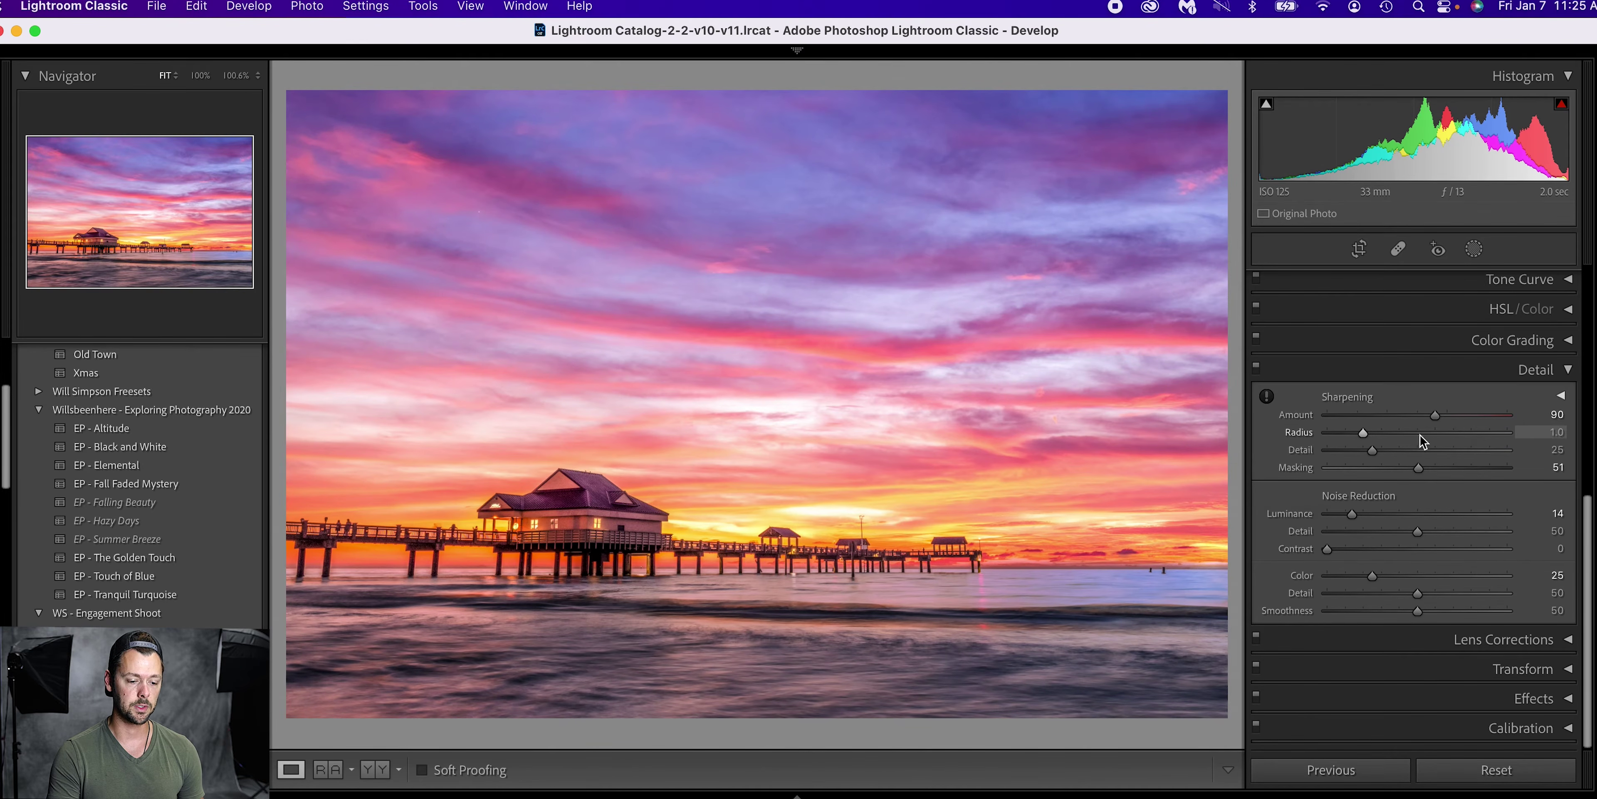
left_click(1363, 399, "alt")
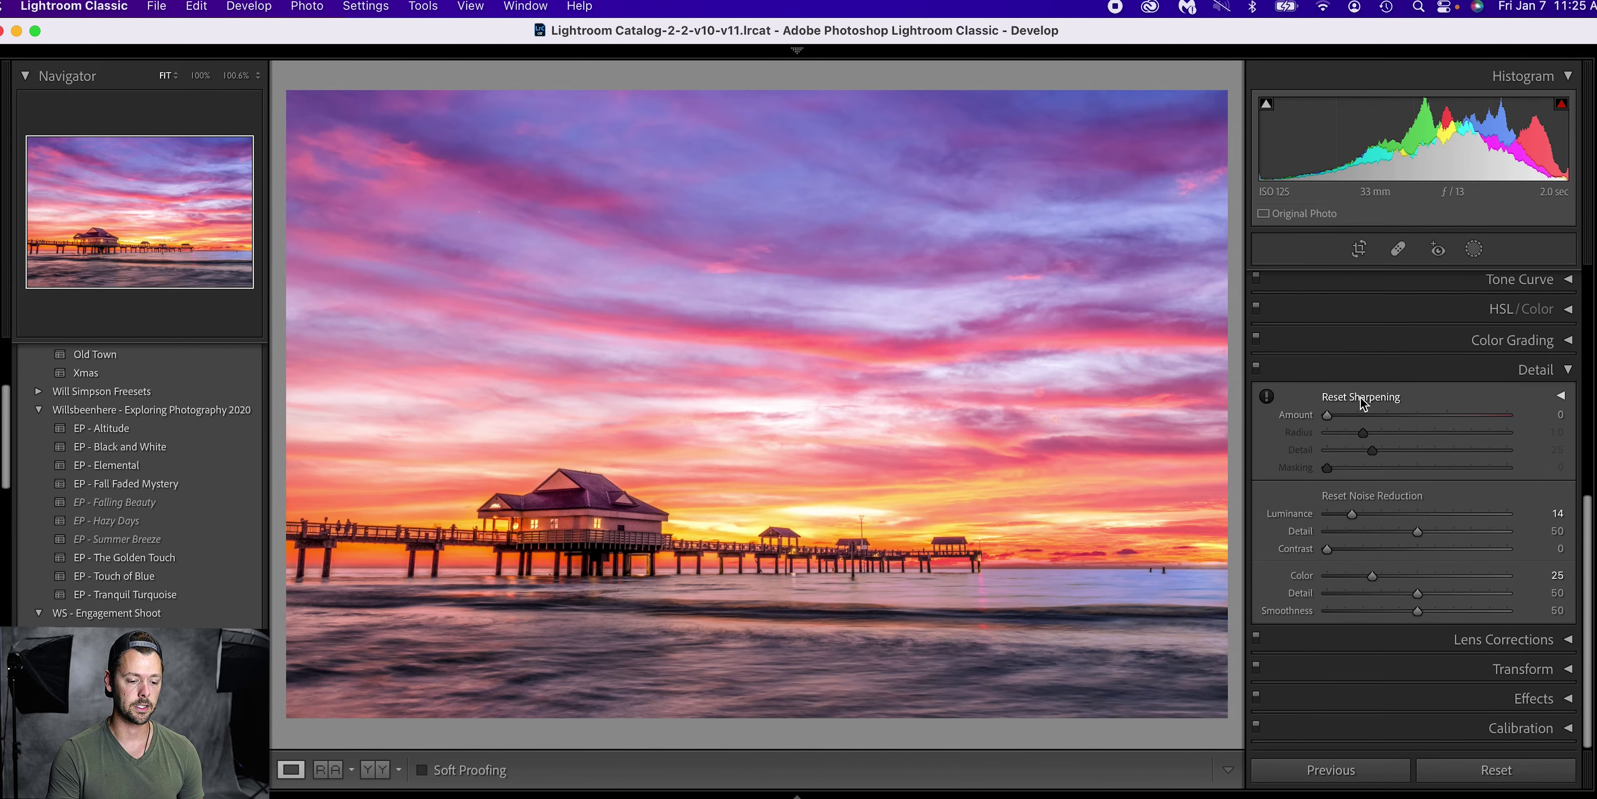
left_click(1368, 496, "alt")
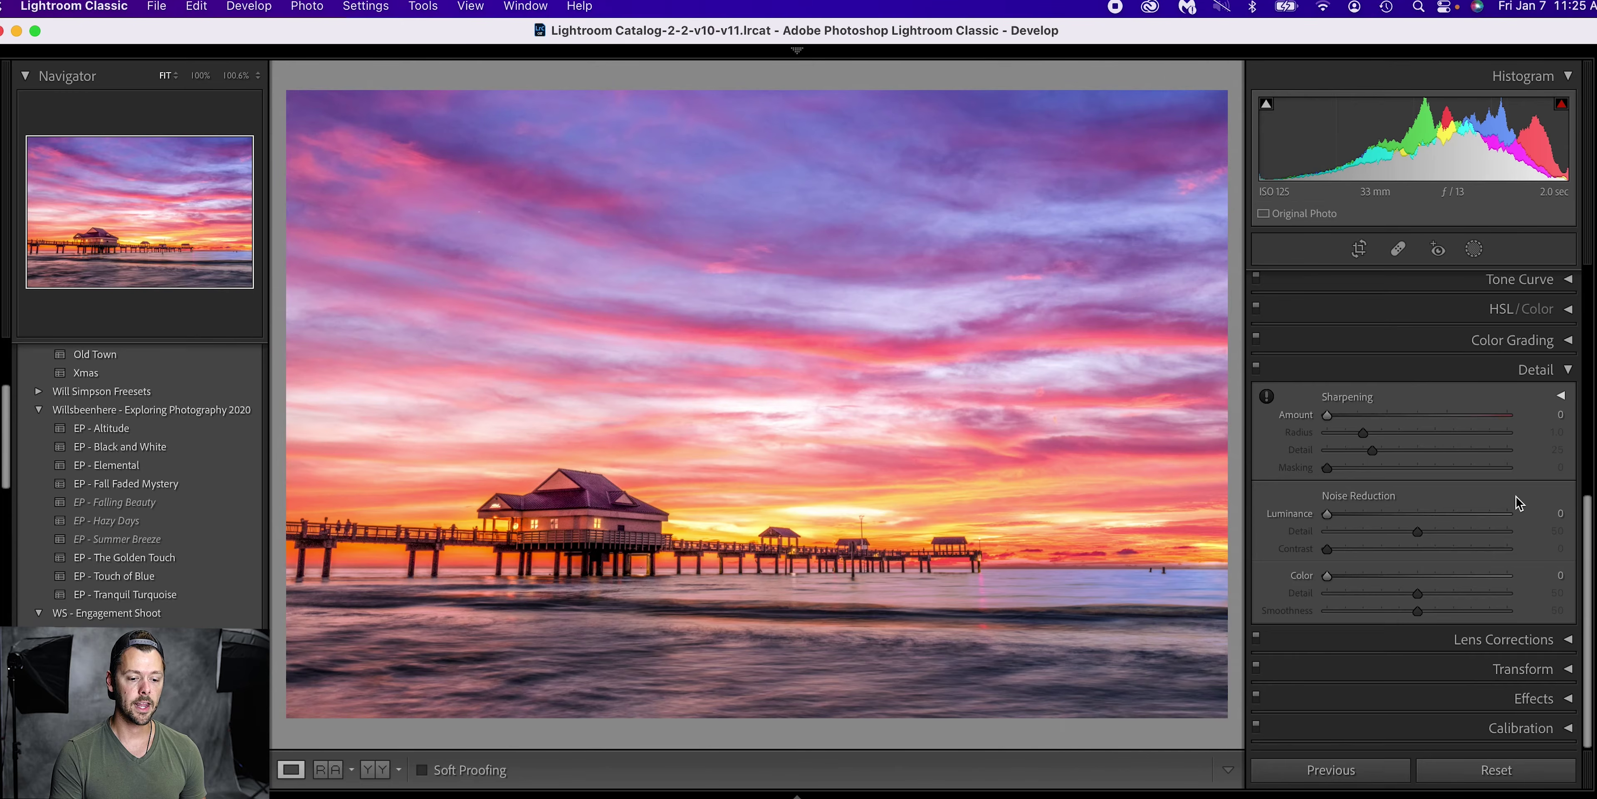
Set the photo's Shadows to +50, checking the noise on the pier up close, and set the Exposure to +0.20
scroll(1516, 496, "up", 5)
scroll(1489, 484, "down", 3)
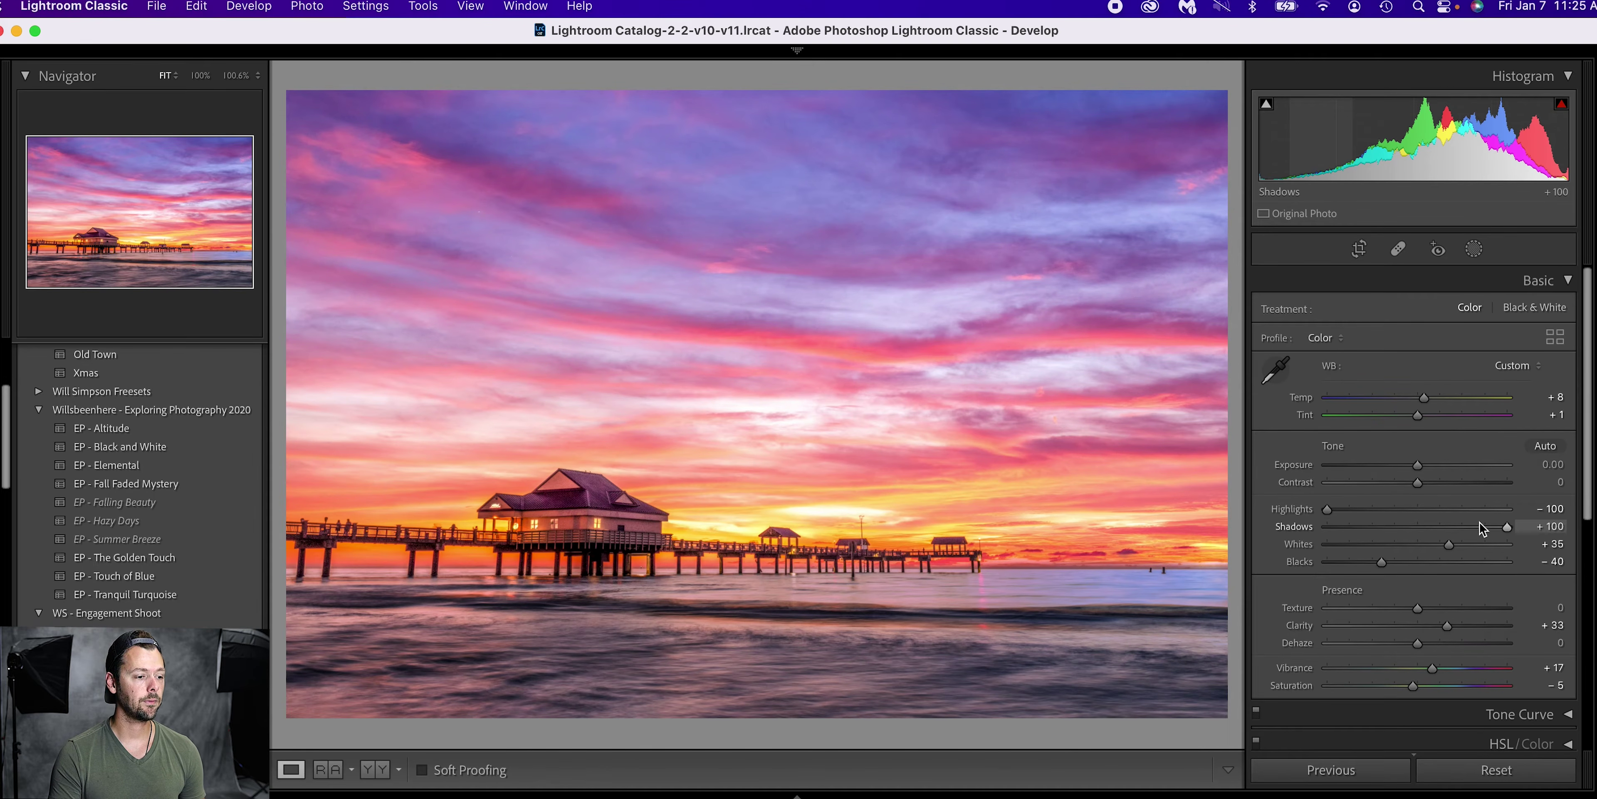
mouse_move(1506, 528)
left_mouse_down()
mouse_move(1467, 534)
mouse_move(1507, 528)
left_mouse_up()
left_click(560, 545)
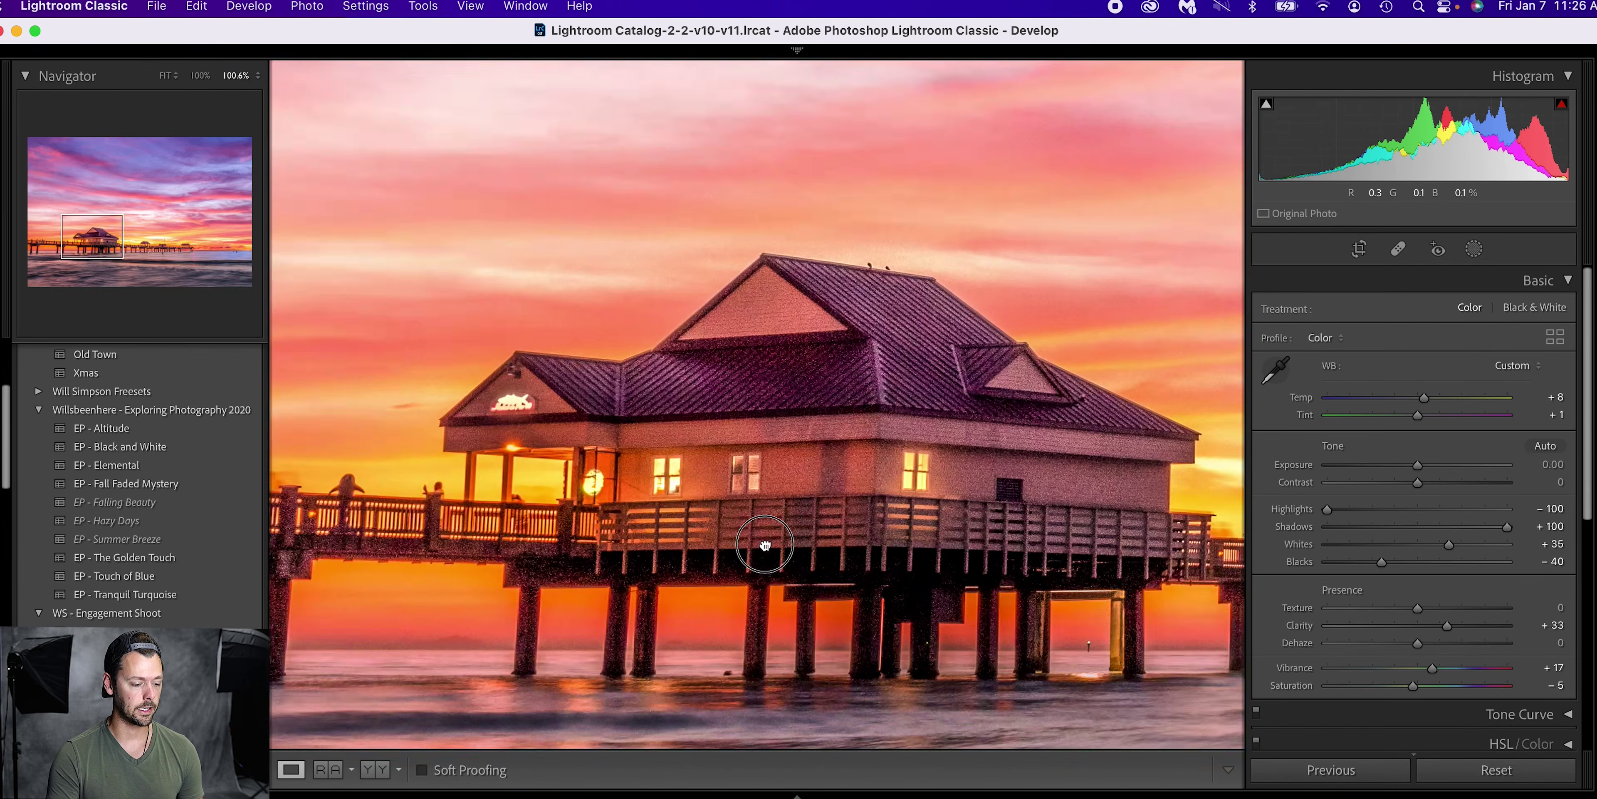
left_click_drag(764, 545, 907, 470)
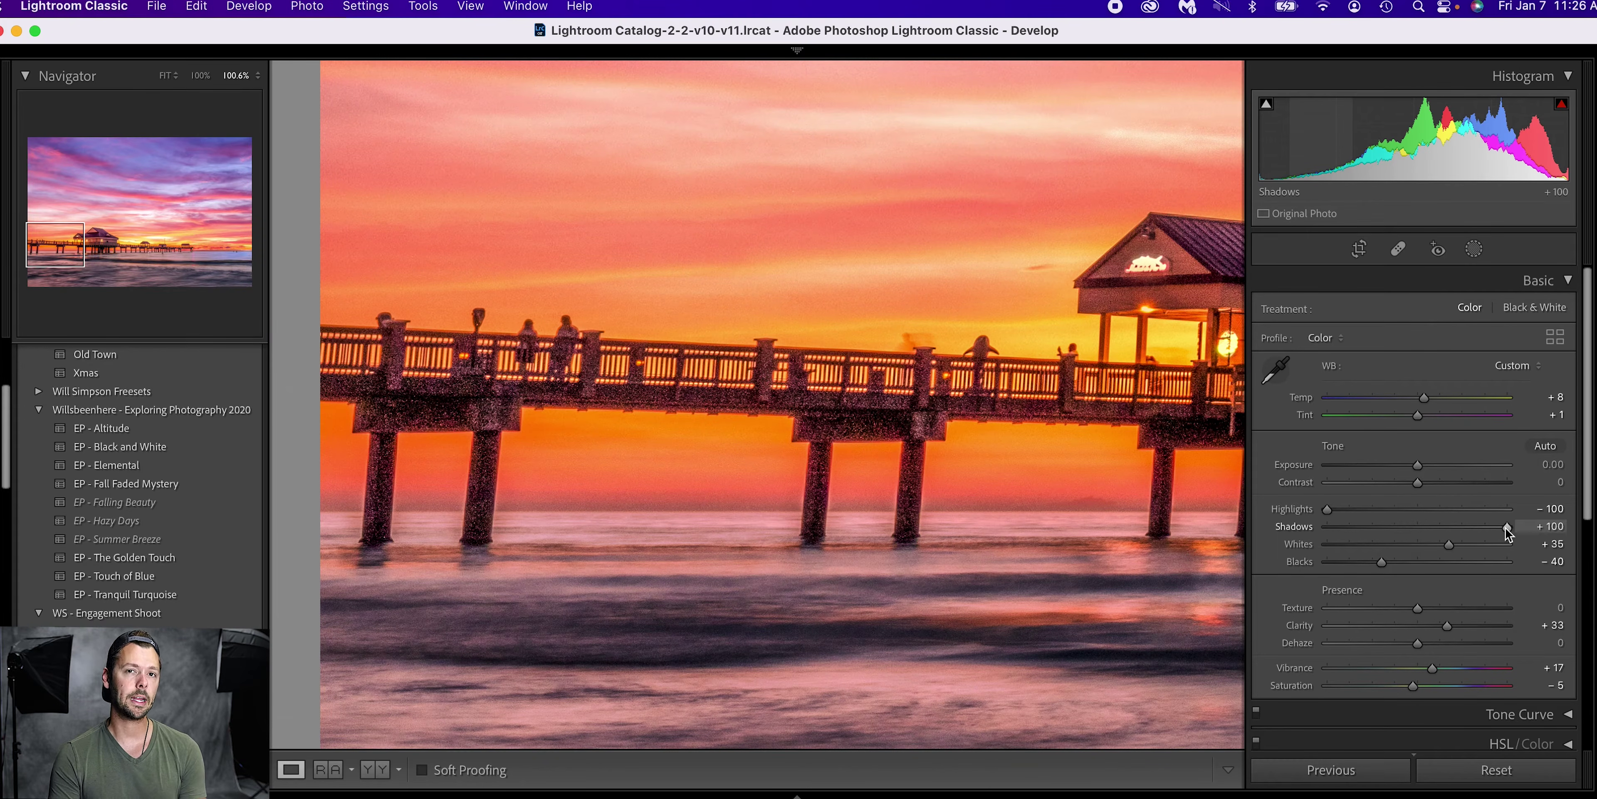
left_click_drag(1506, 528, 1462, 531)
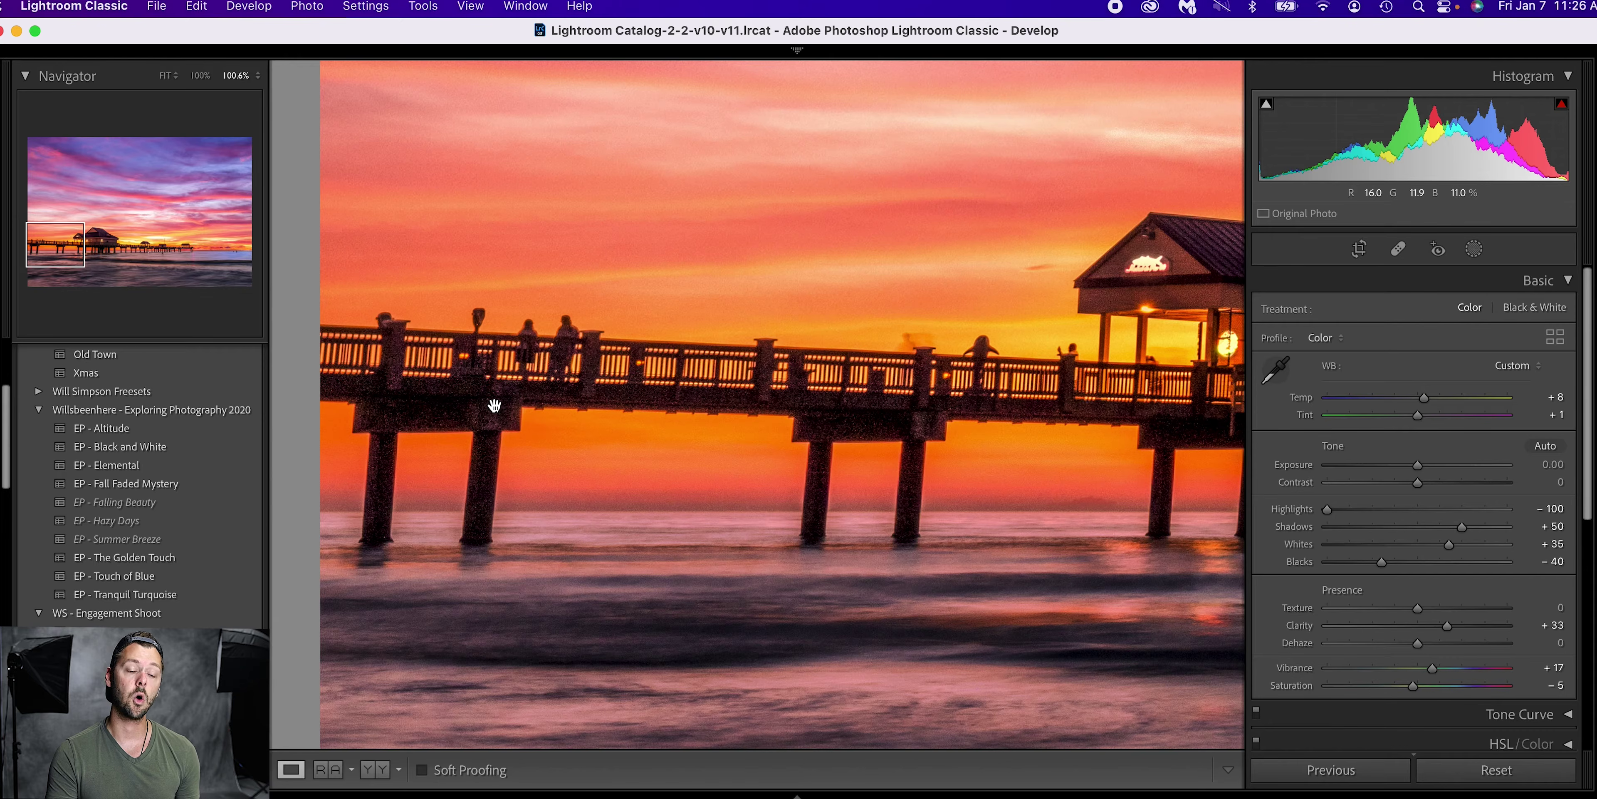
left_click(924, 439)
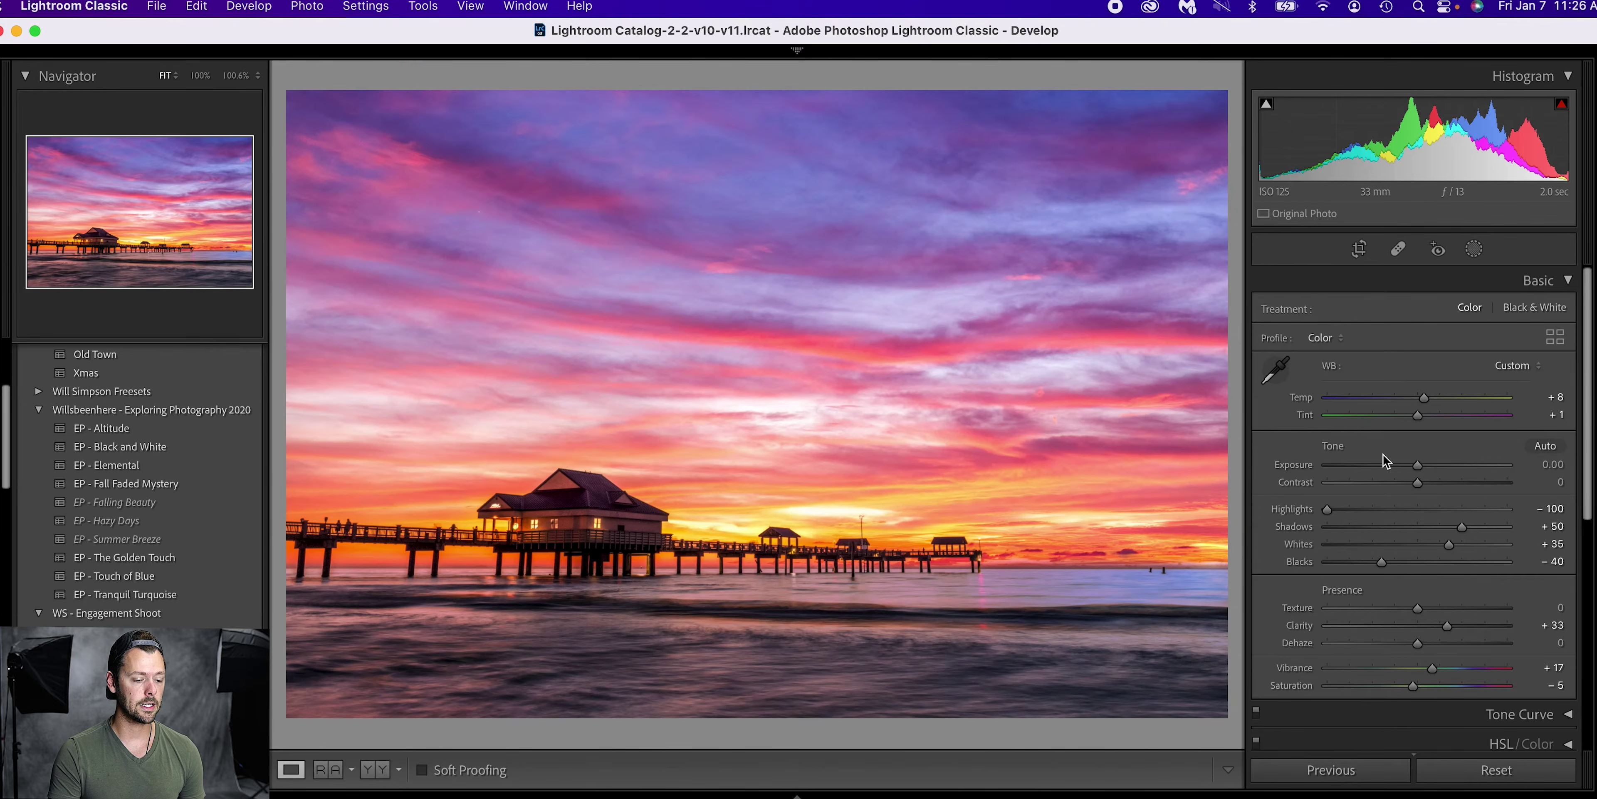
left_click_drag(1418, 465, 1417, 473)
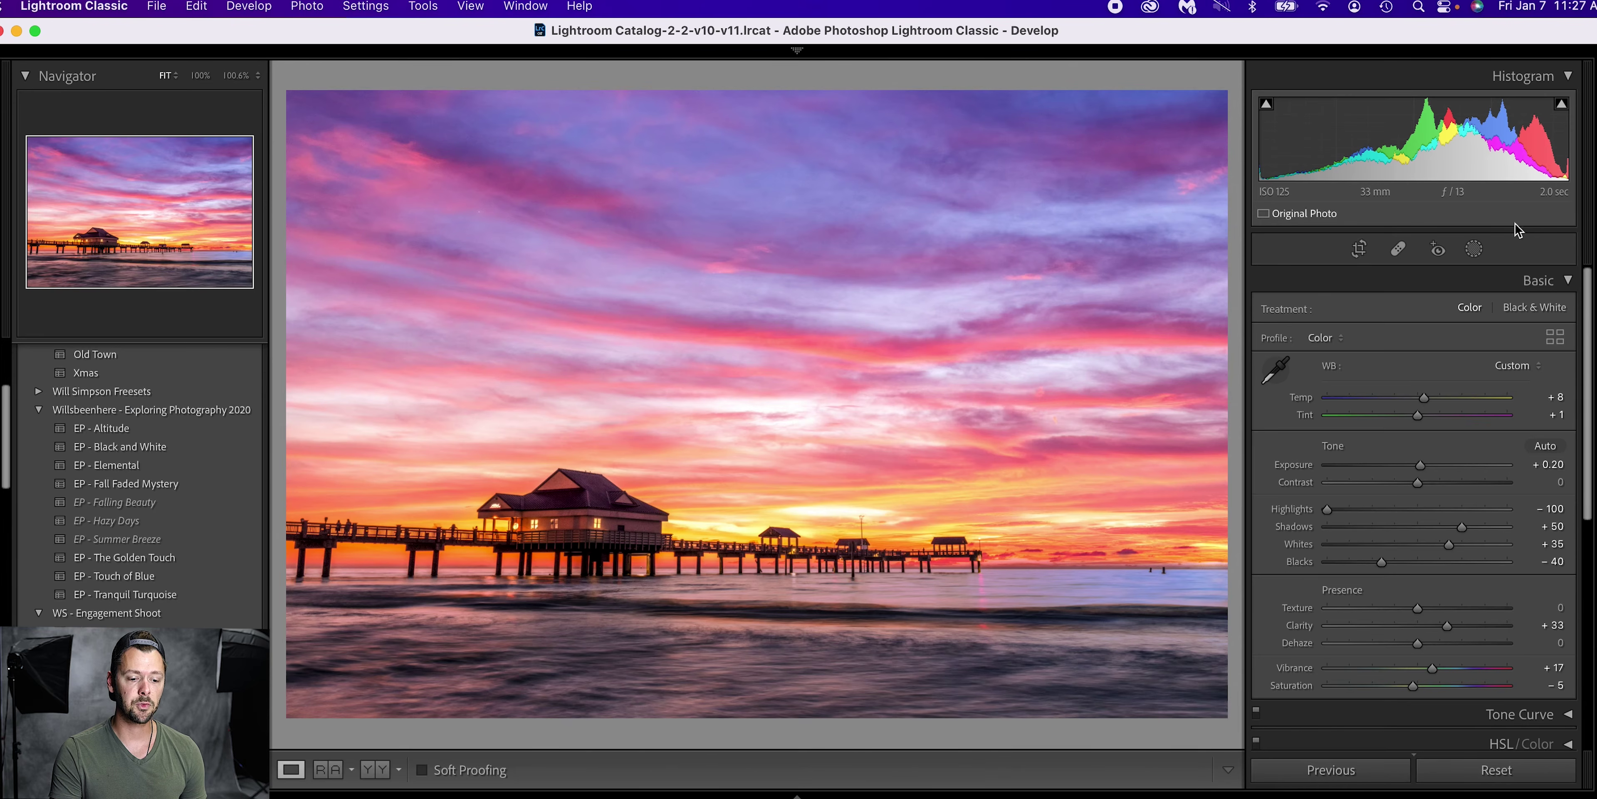
Add a linear gradient mask rising from the foreground water to the pier and set its Exposure to −0.25
left_click(1474, 250)
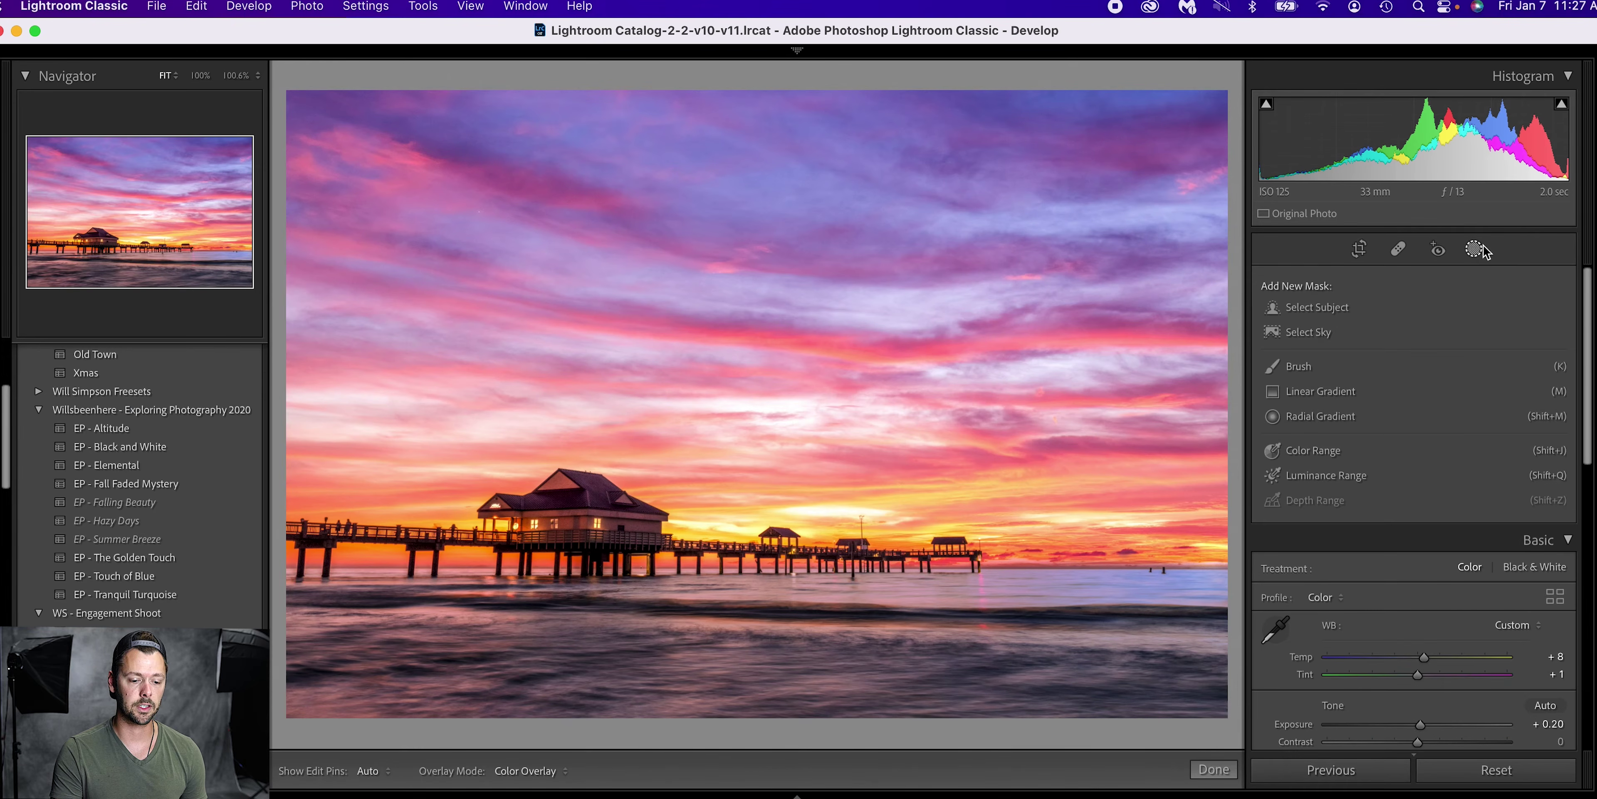
left_click(1321, 391)
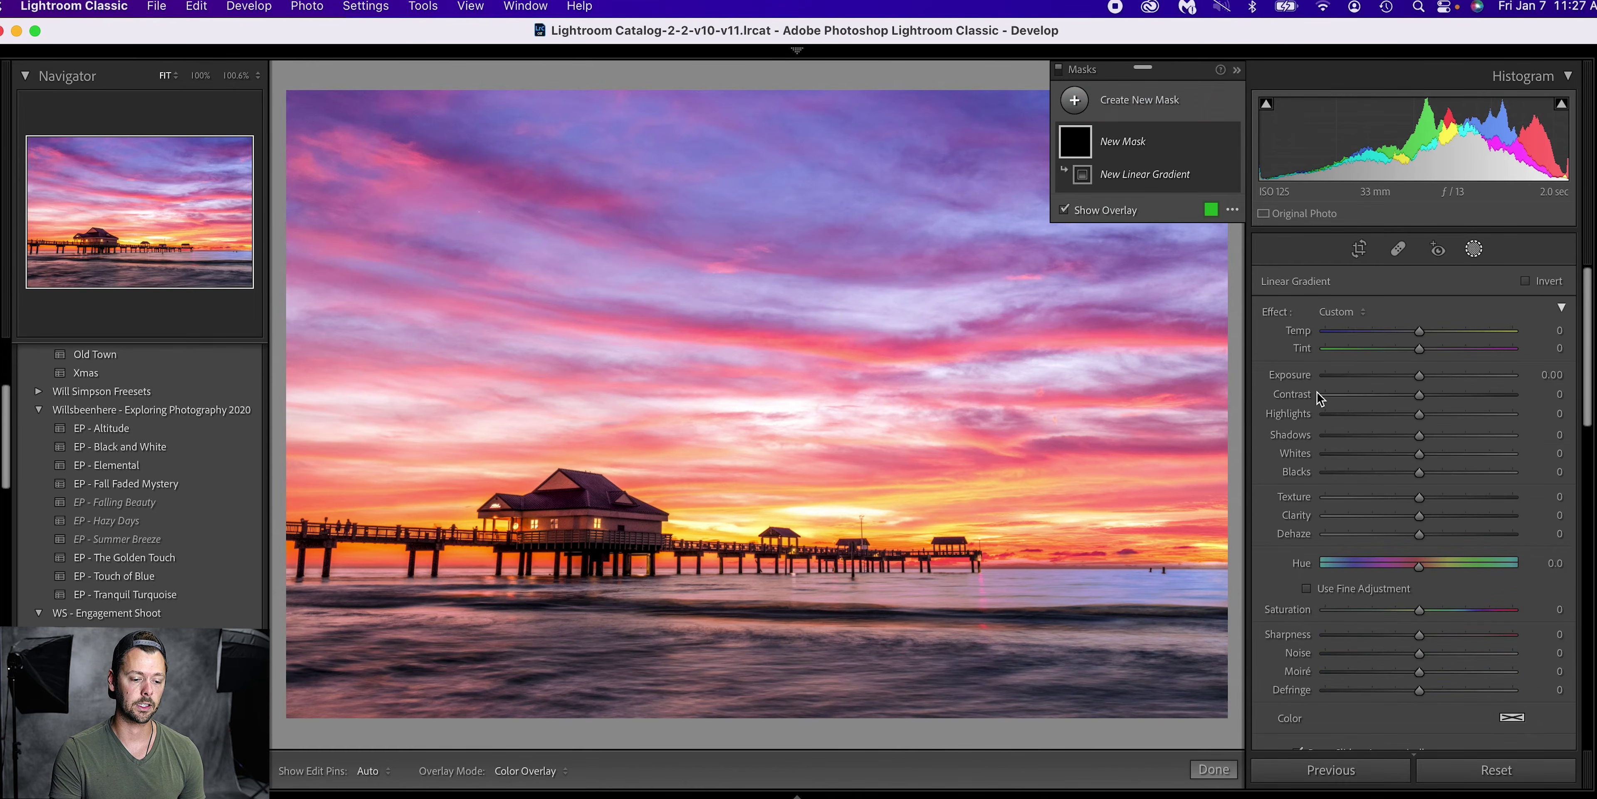
left_click_drag(761, 698, 766, 541)
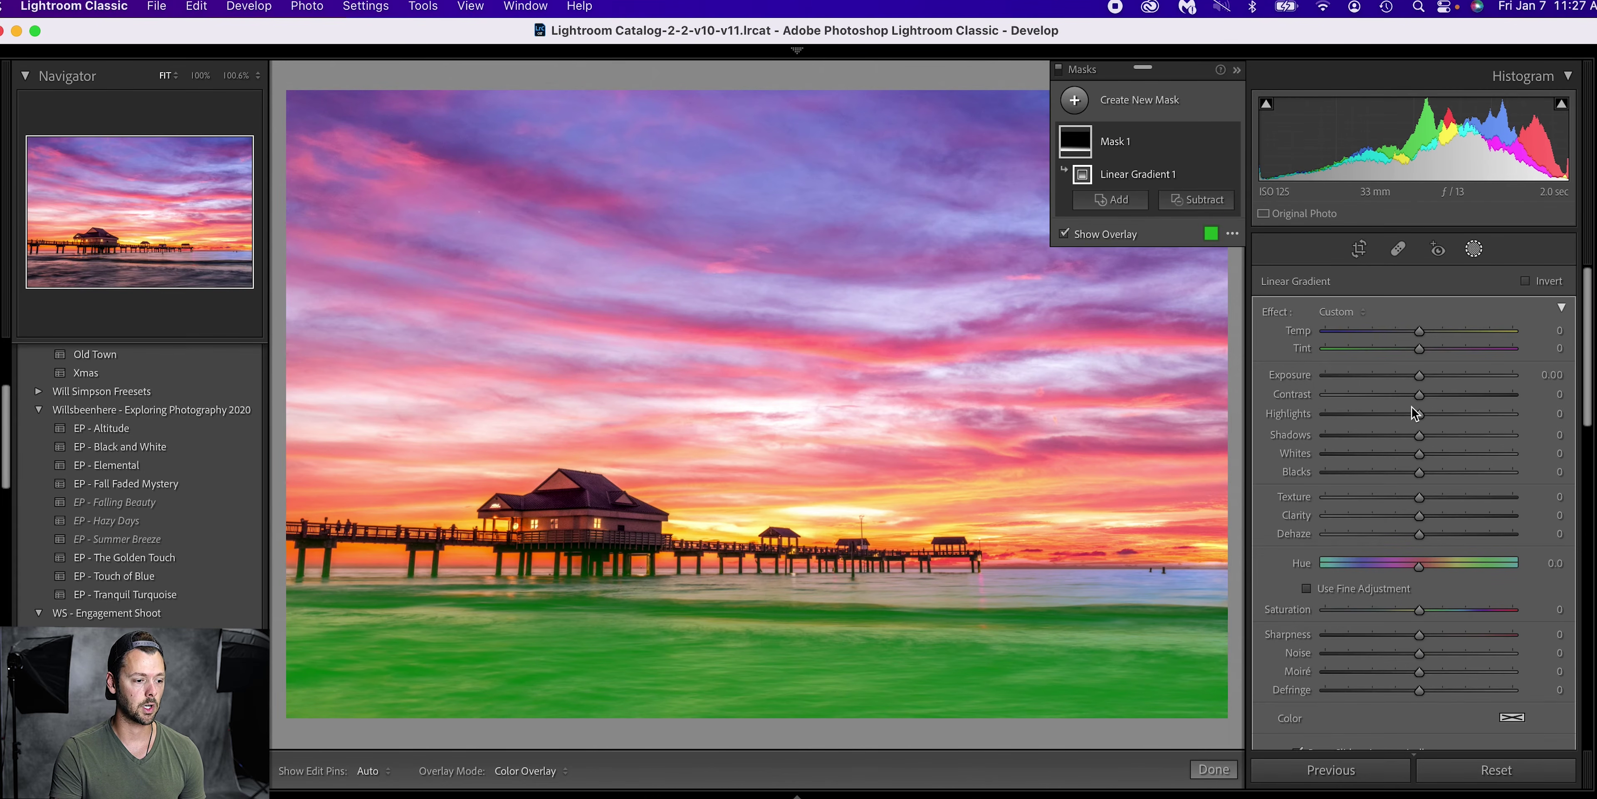
left_click_drag(1419, 375, 1413, 379)
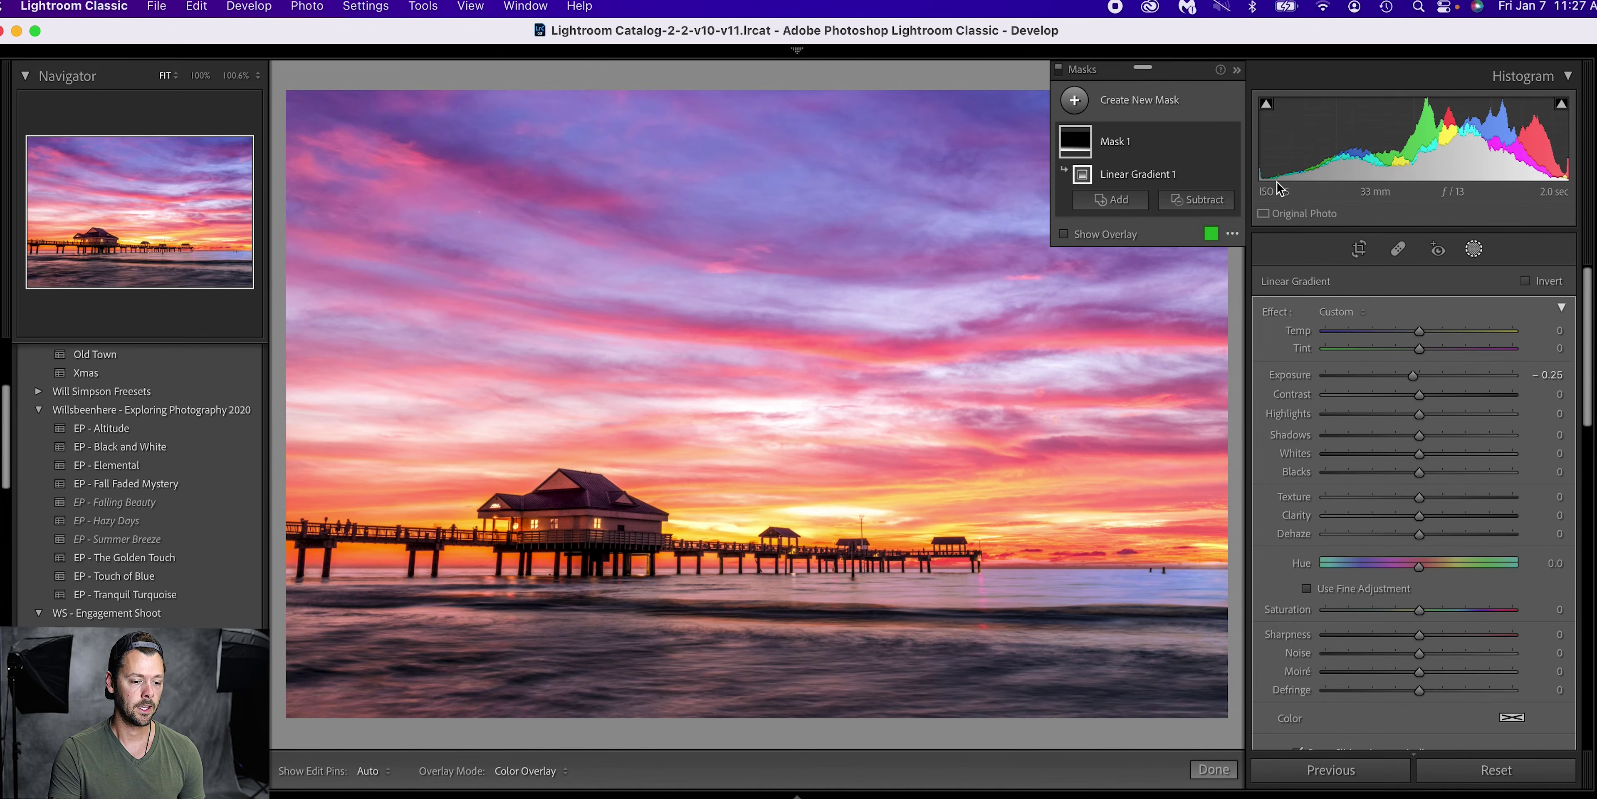
Add a second linear gradient mask descending over the upper sky and set its Exposure to −0.30
left_click(1153, 113)
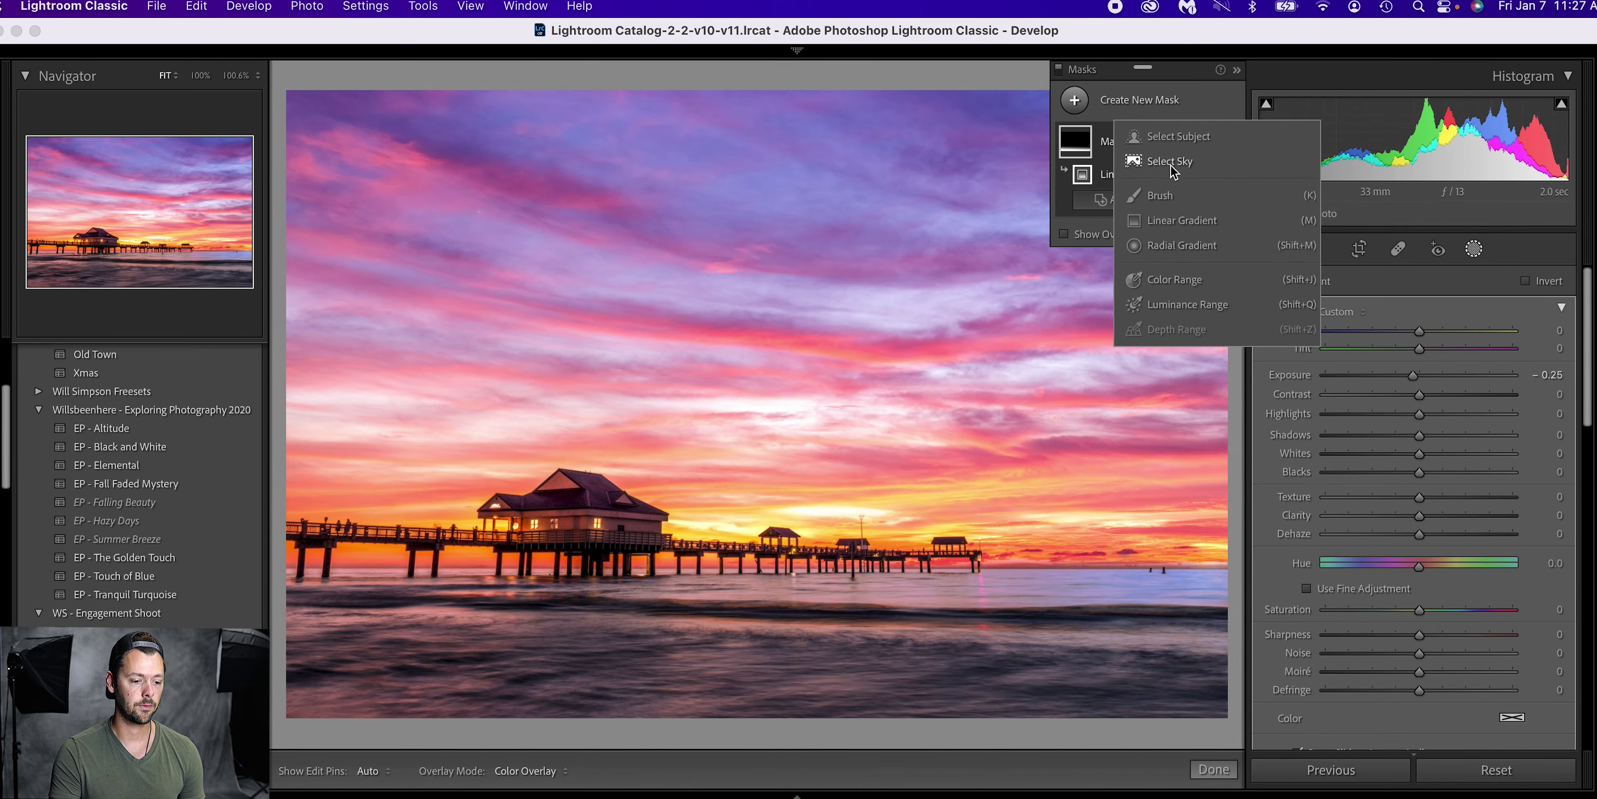
left_click(1176, 219)
left_click_drag(766, 208, 769, 359)
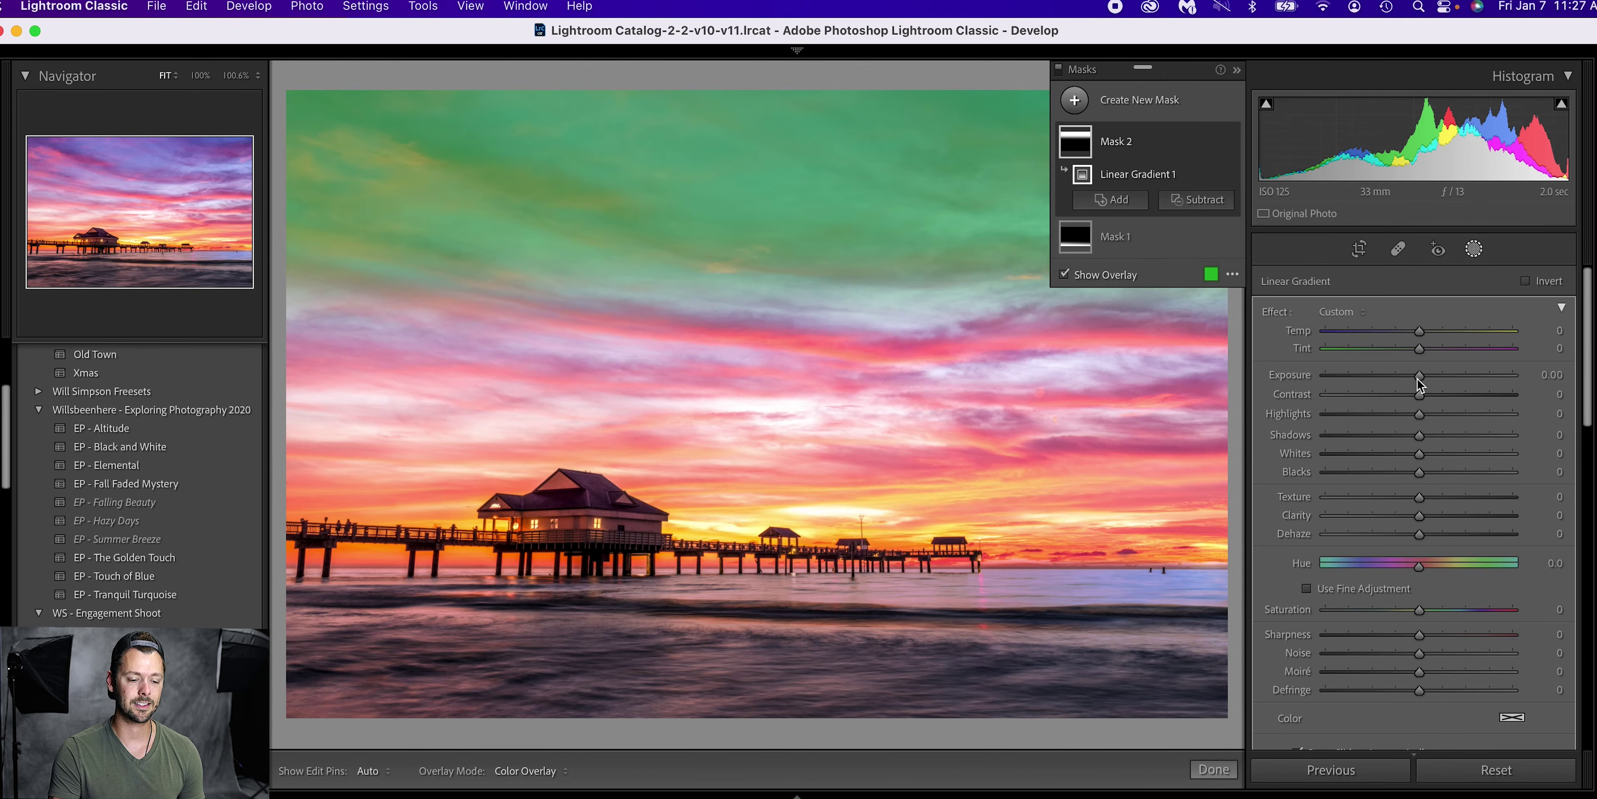
left_click_drag(1420, 379, 1412, 379)
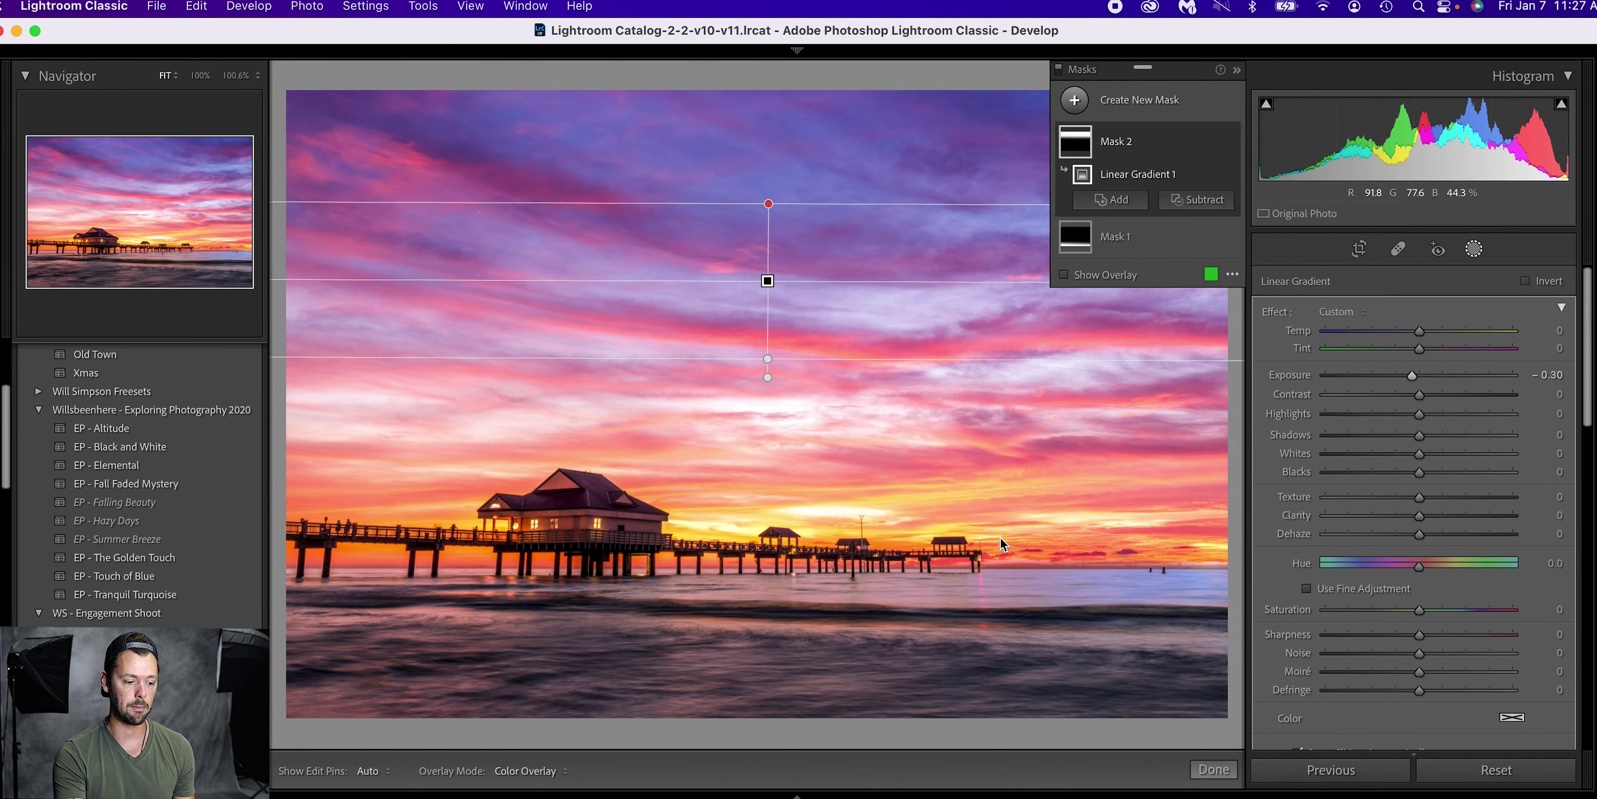
Add a wide radial gradient mask around the pier and horizon glow, with Temp 19, Tint 12 and Exposure 0.39
left_click(1128, 103)
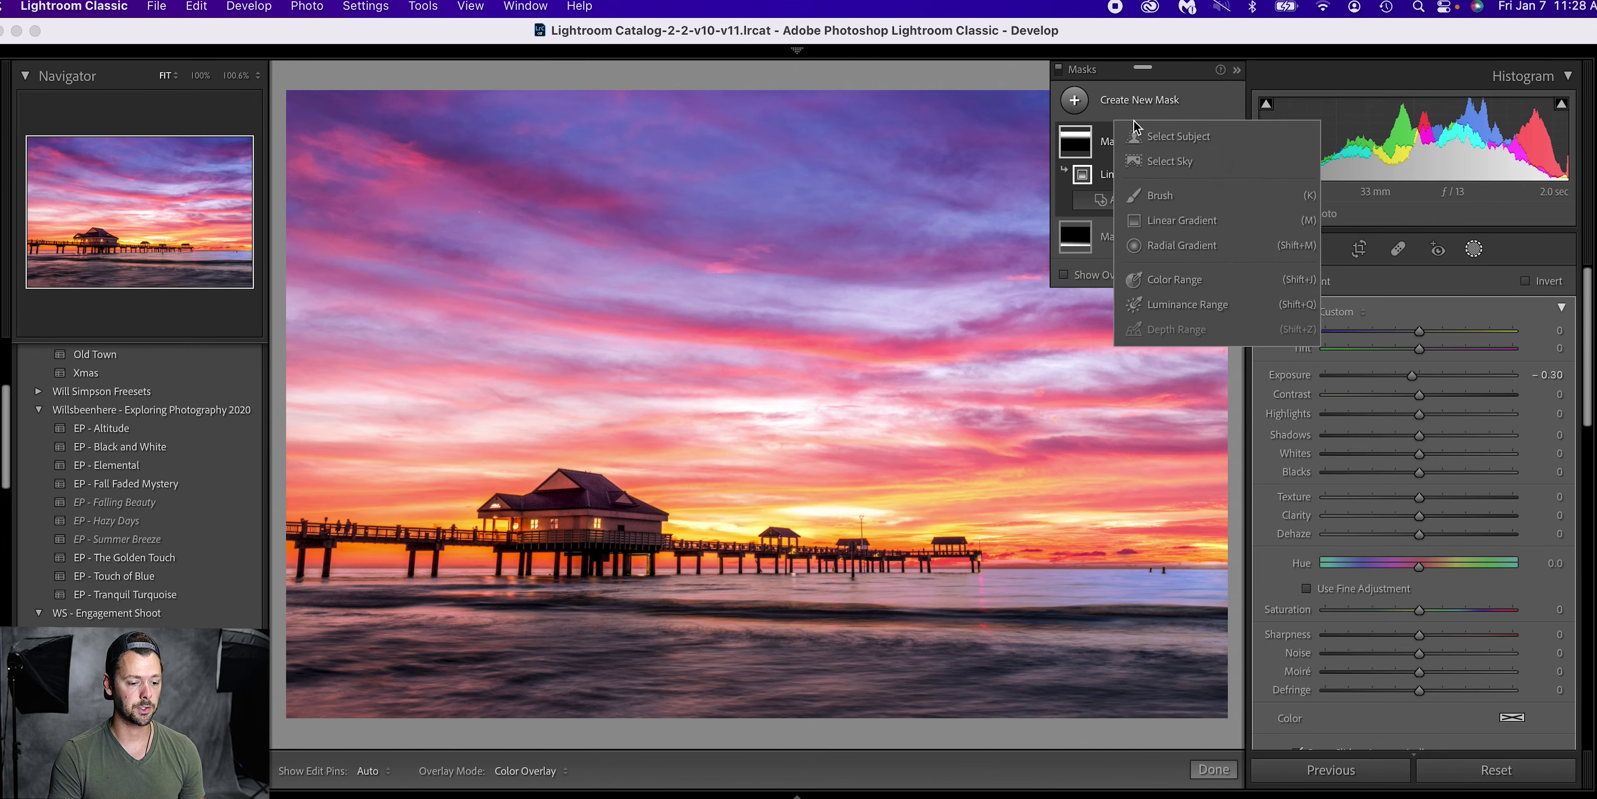
left_click(1169, 247)
left_click_drag(709, 439, 1489, 660)
left_click_drag(710, 438, 1008, 516)
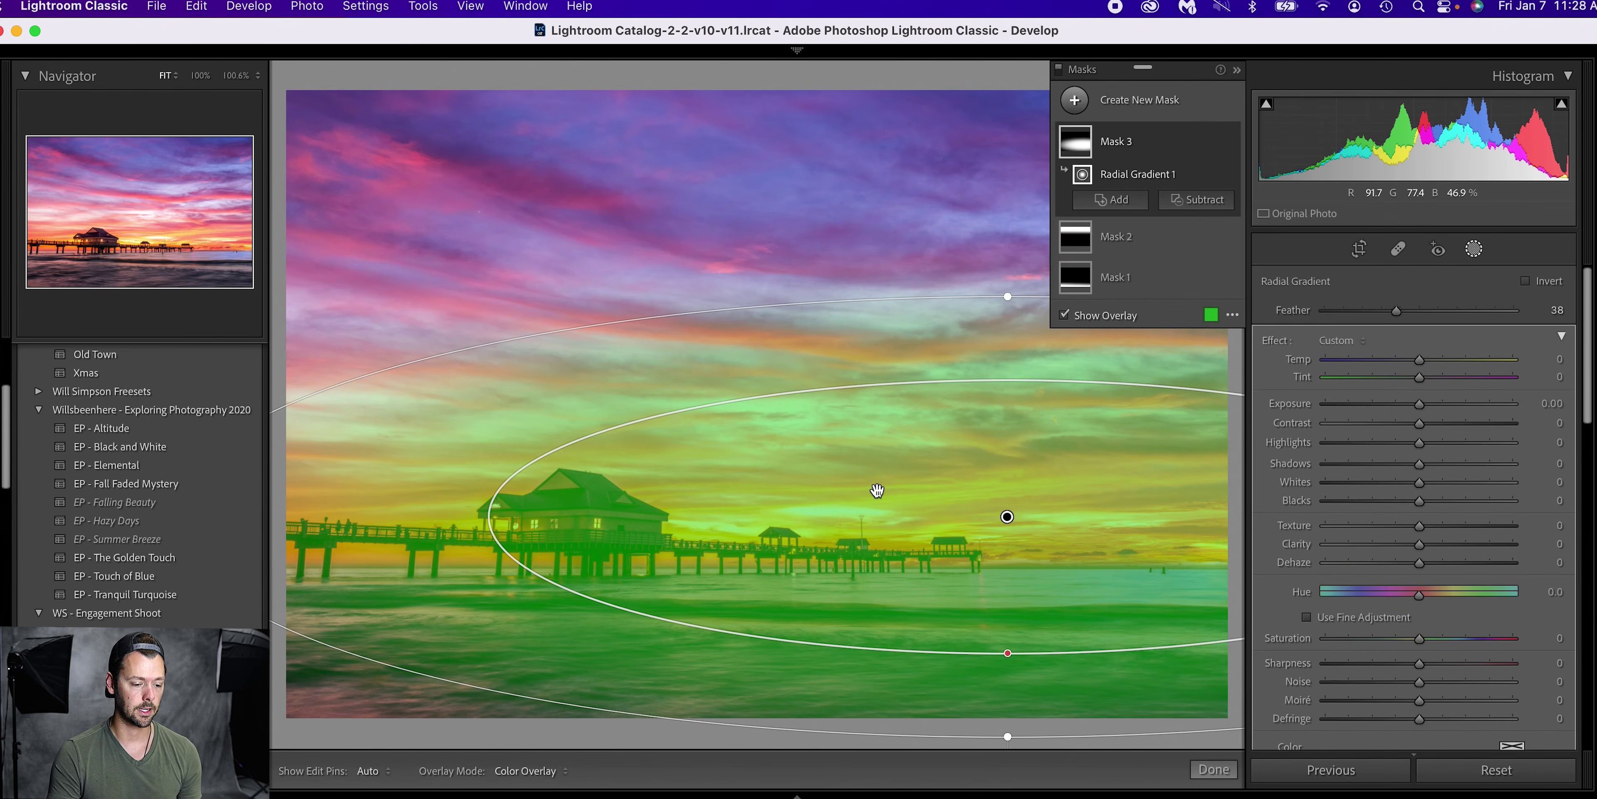
left_click_drag(1008, 297, 1007, 330)
left_click_drag(1008, 520, 1012, 527)
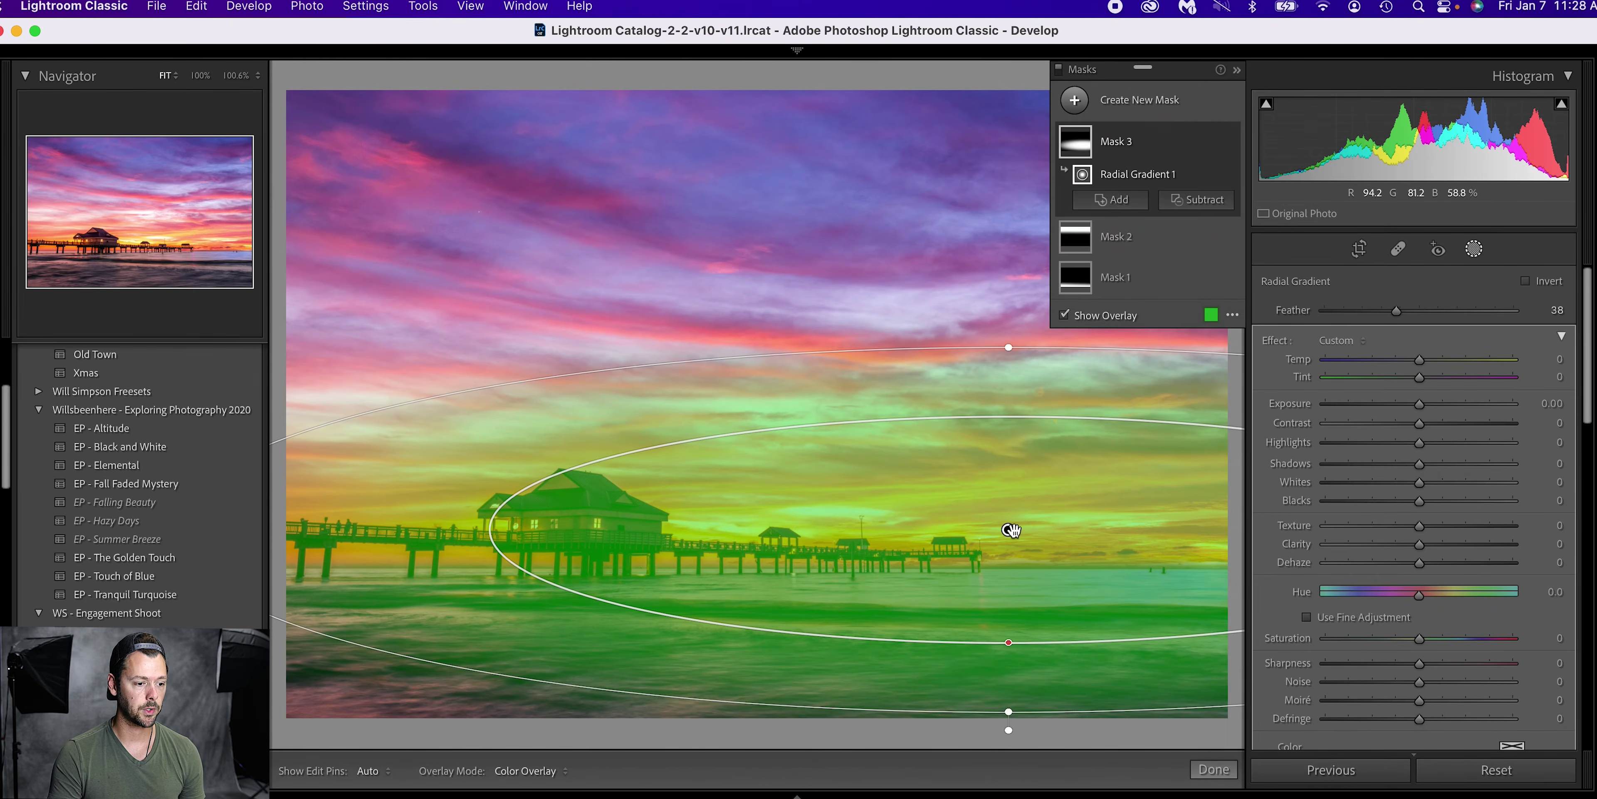
mouse_move(1421, 366)
left_mouse_down()
mouse_move(1438, 366)
mouse_move(1425, 386)
left_mouse_up()
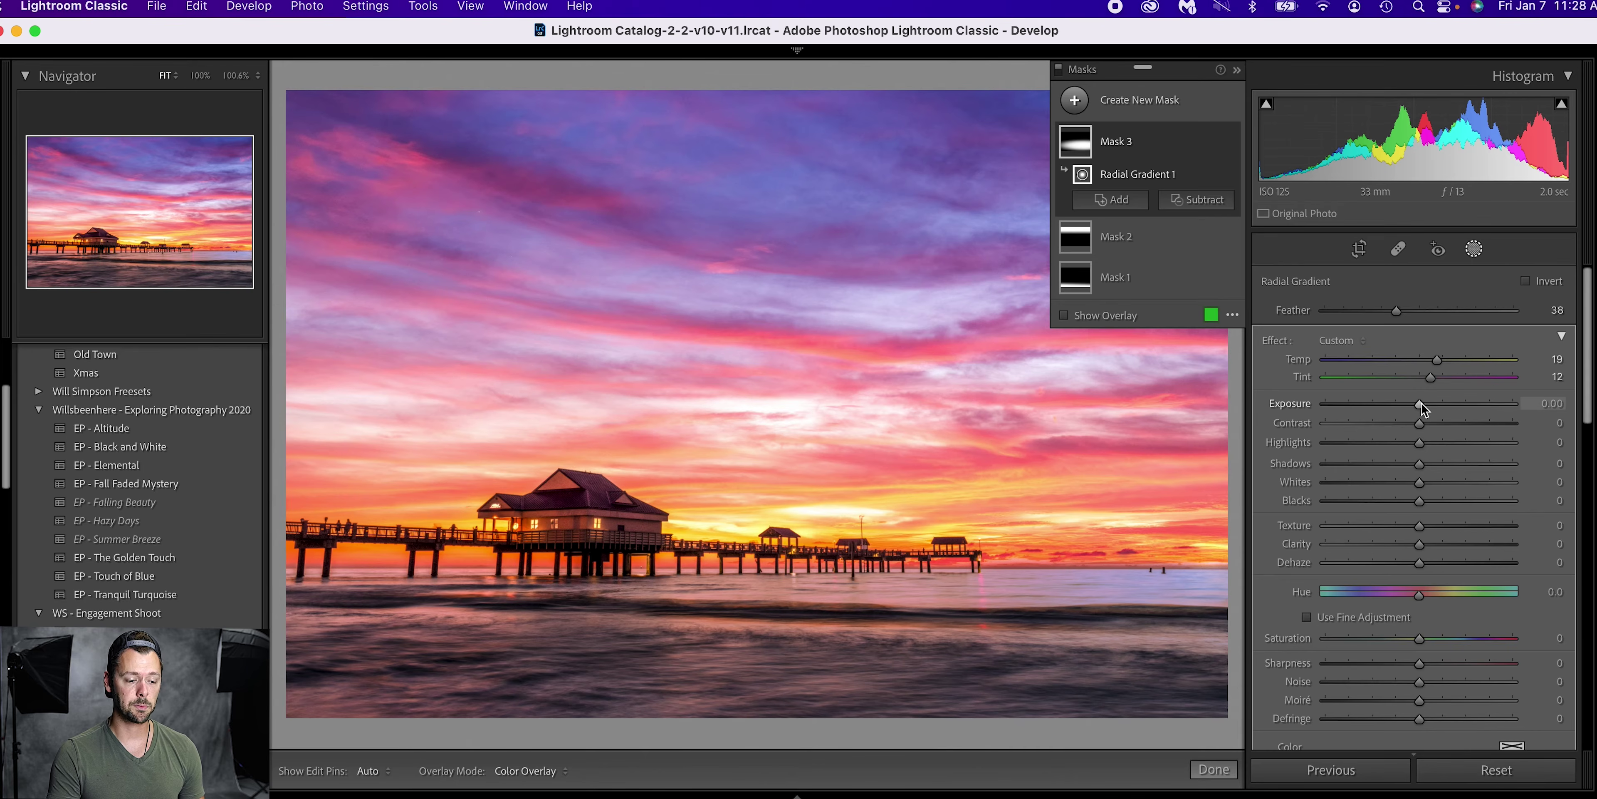
left_click_drag(1421, 404, 1431, 411)
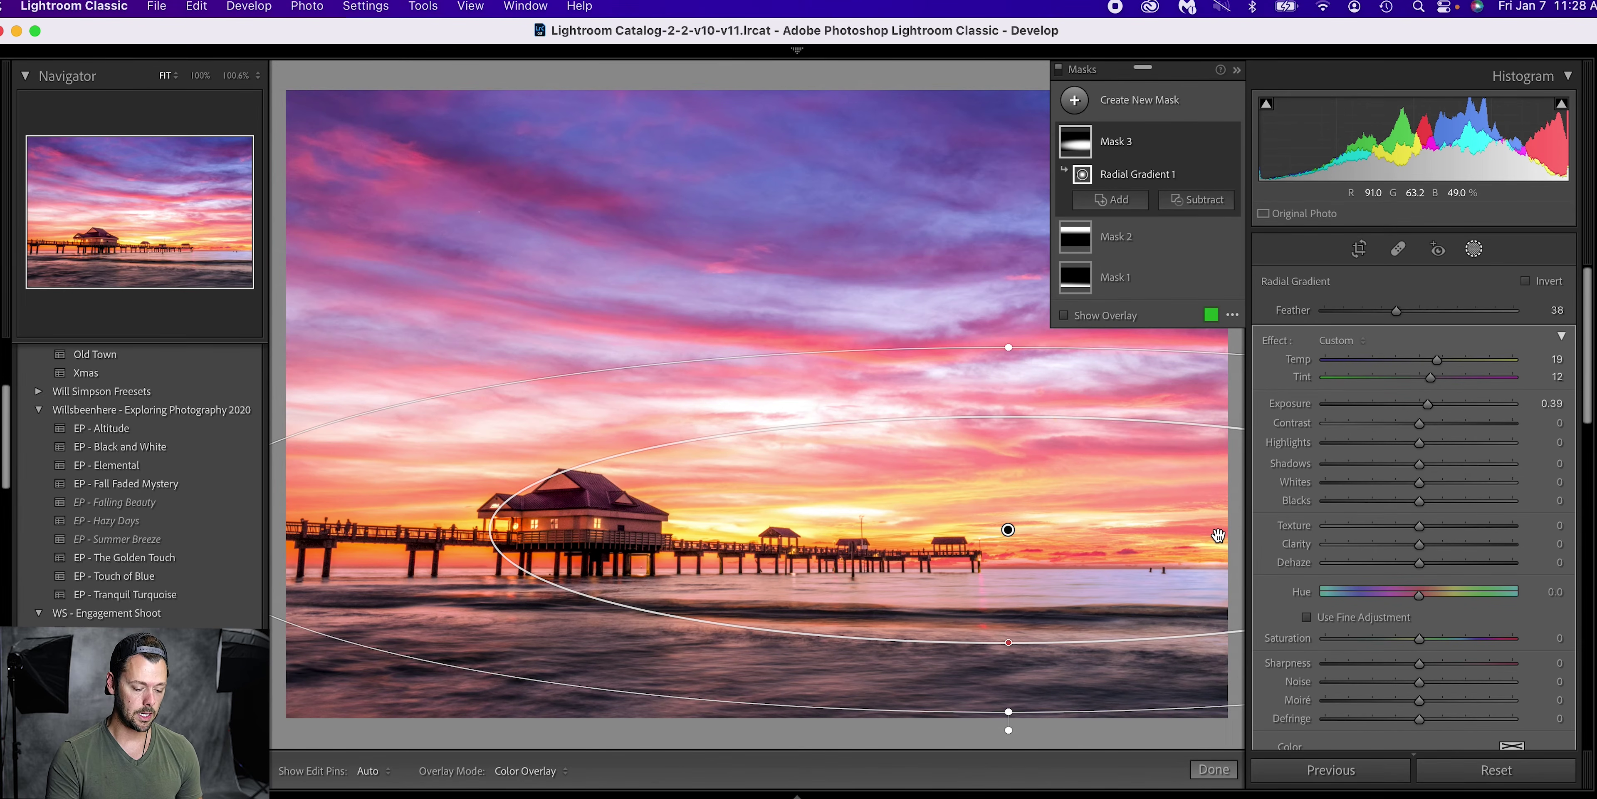
Subtract the dark luminance range 0/0 to 26/51 from the radial gradient mask and compare with the original photo
key("o")
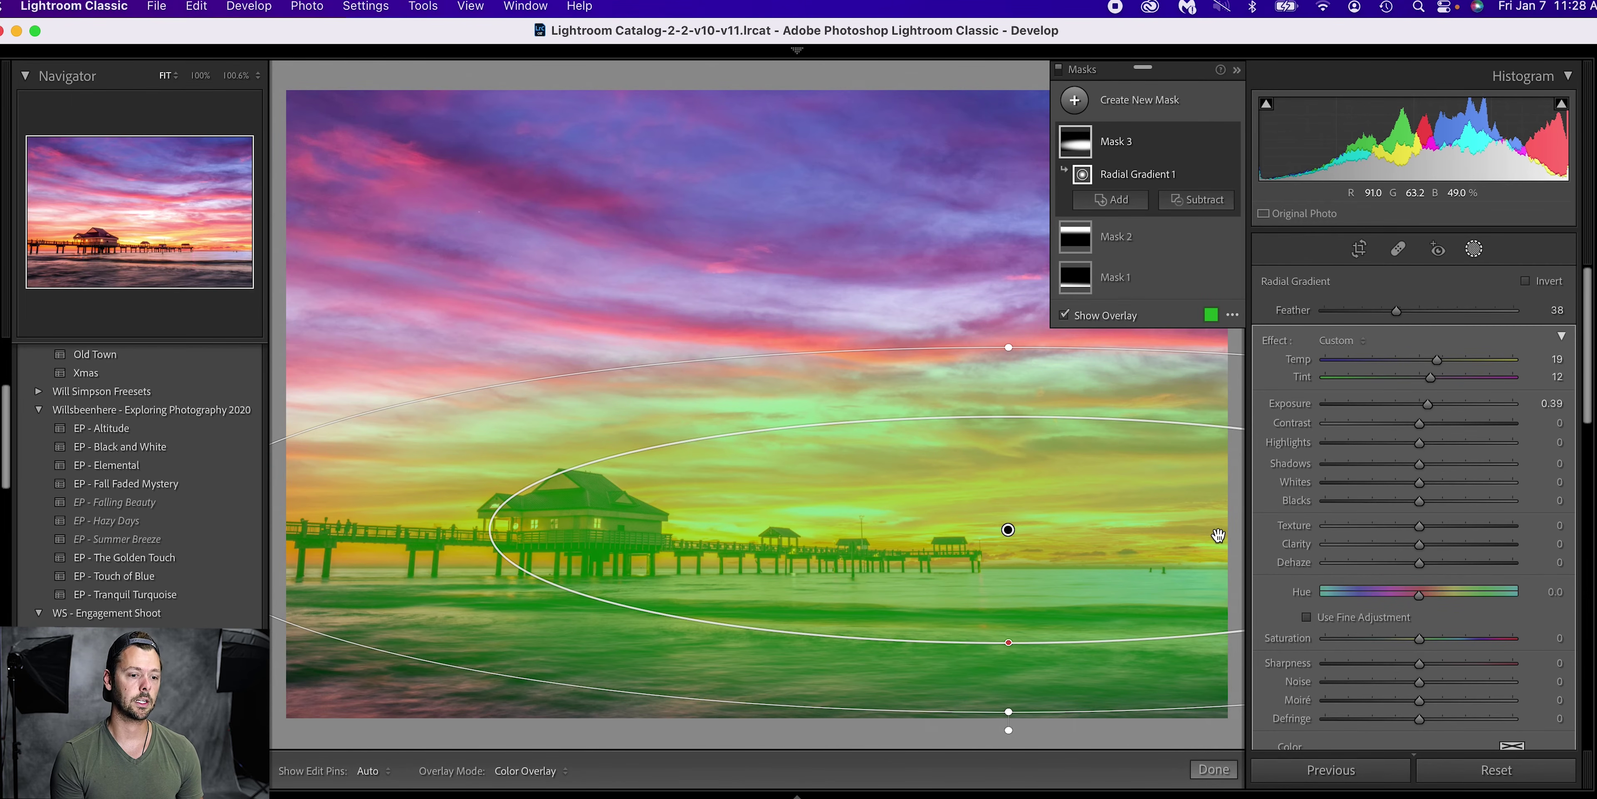
left_click(1207, 203)
left_click(1226, 417)
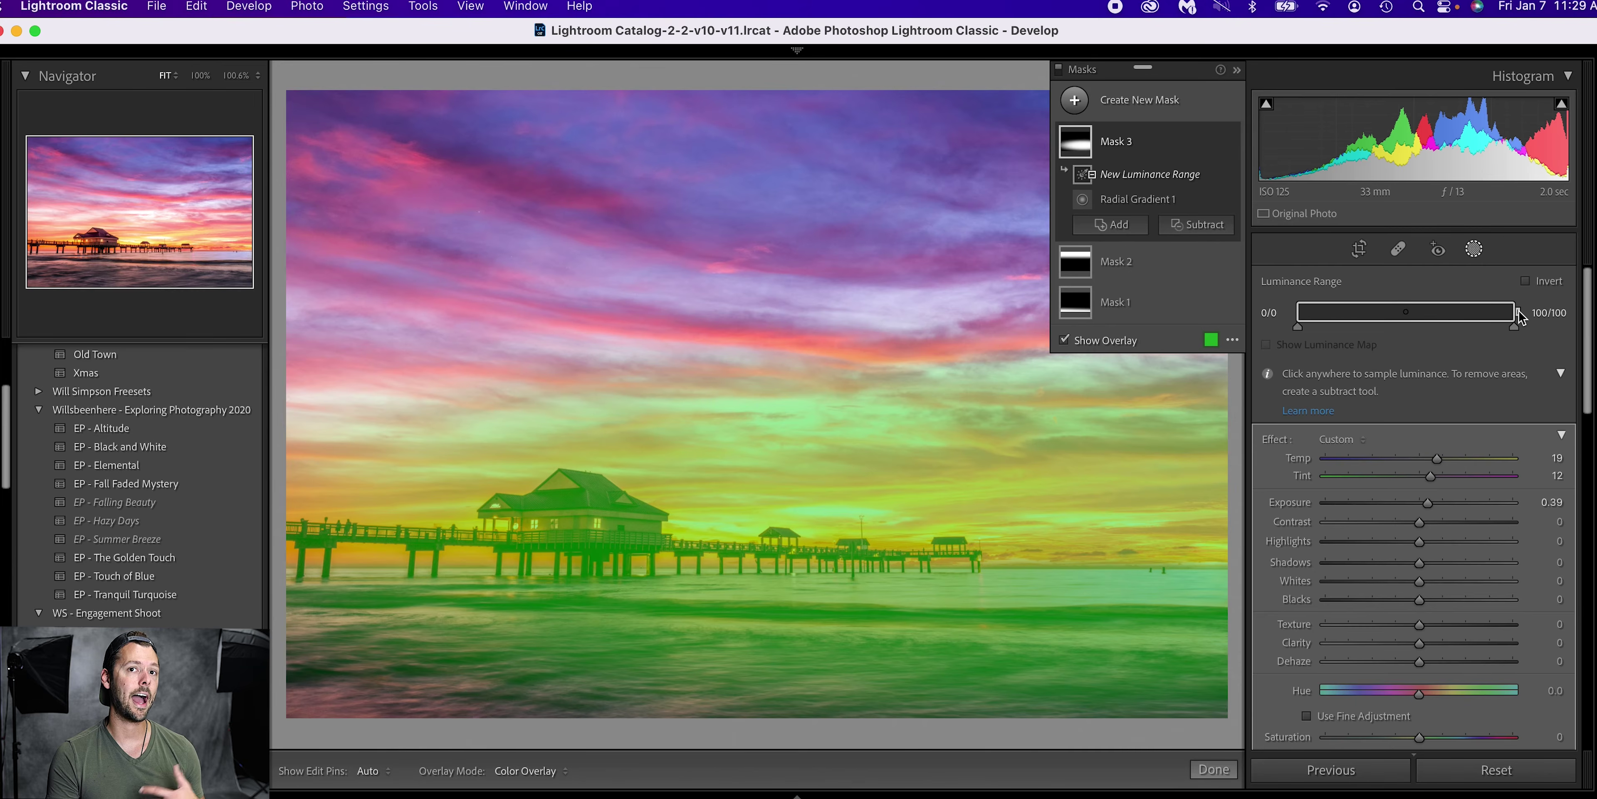
left_click_drag(1519, 311, 1358, 316)
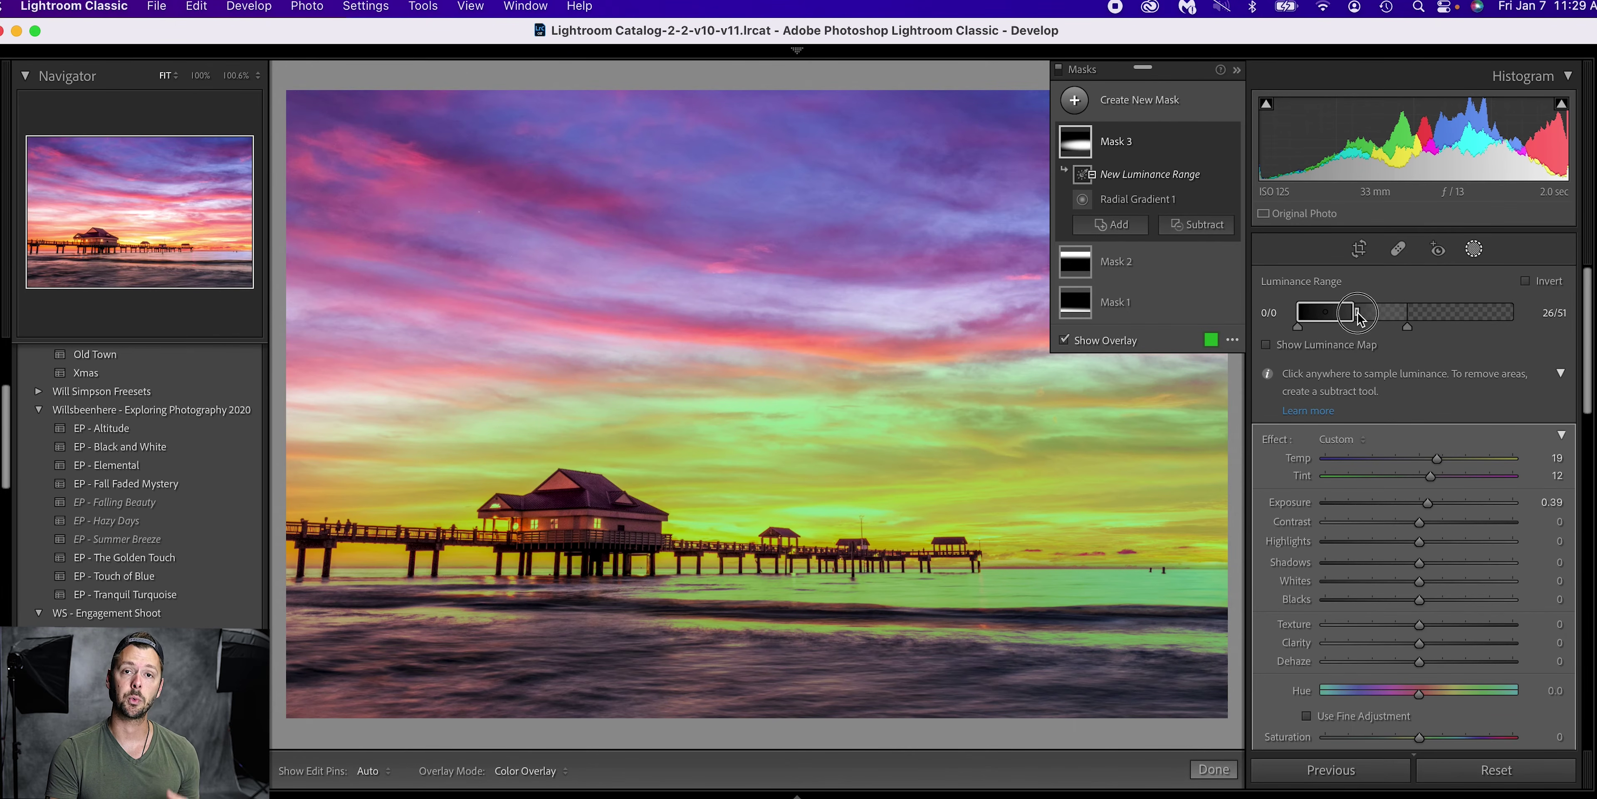
left_click(1358, 317)
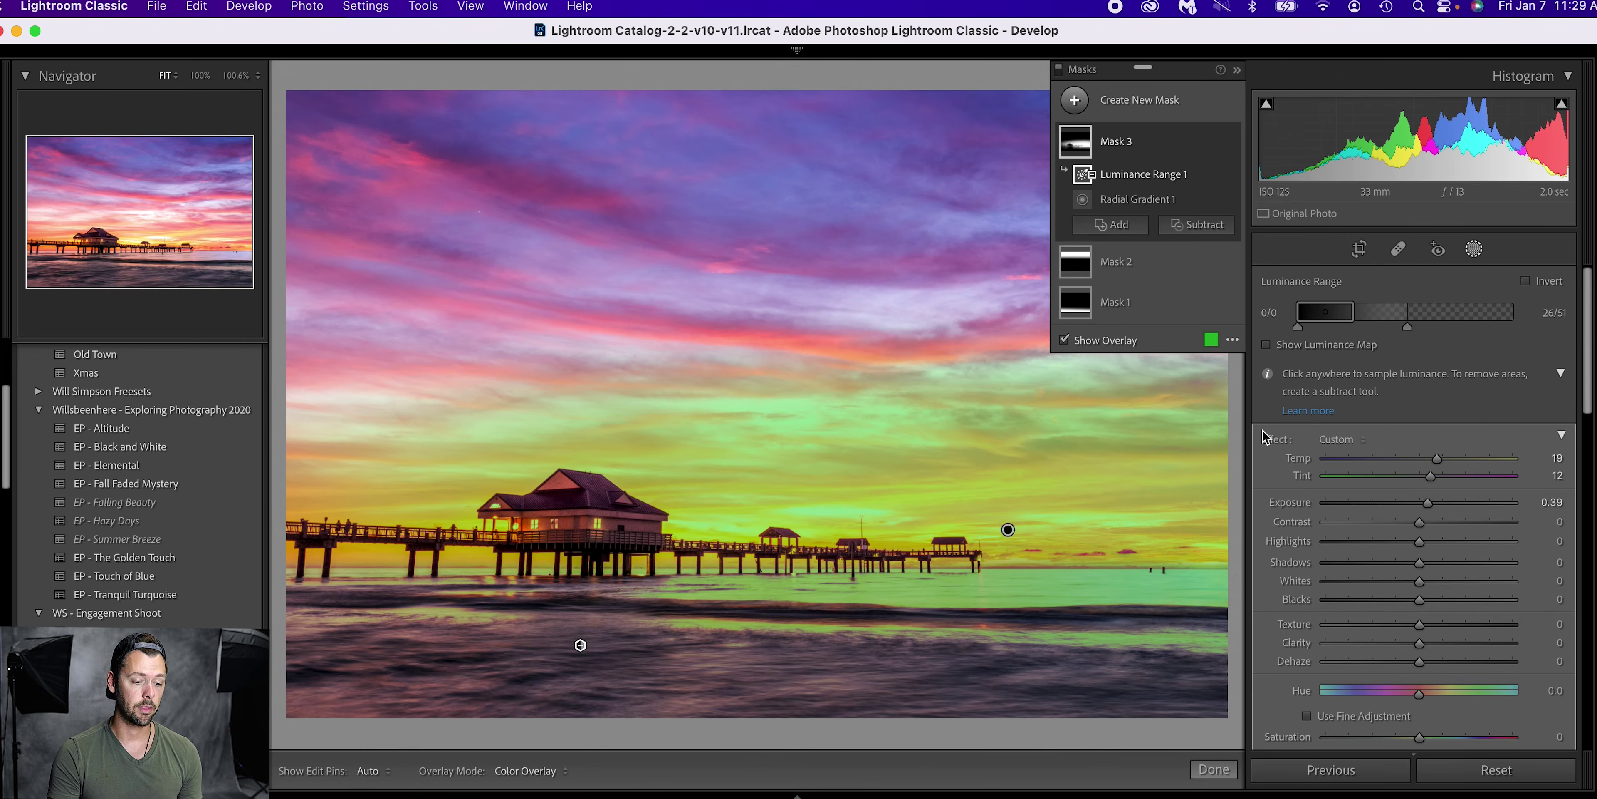
key("o")
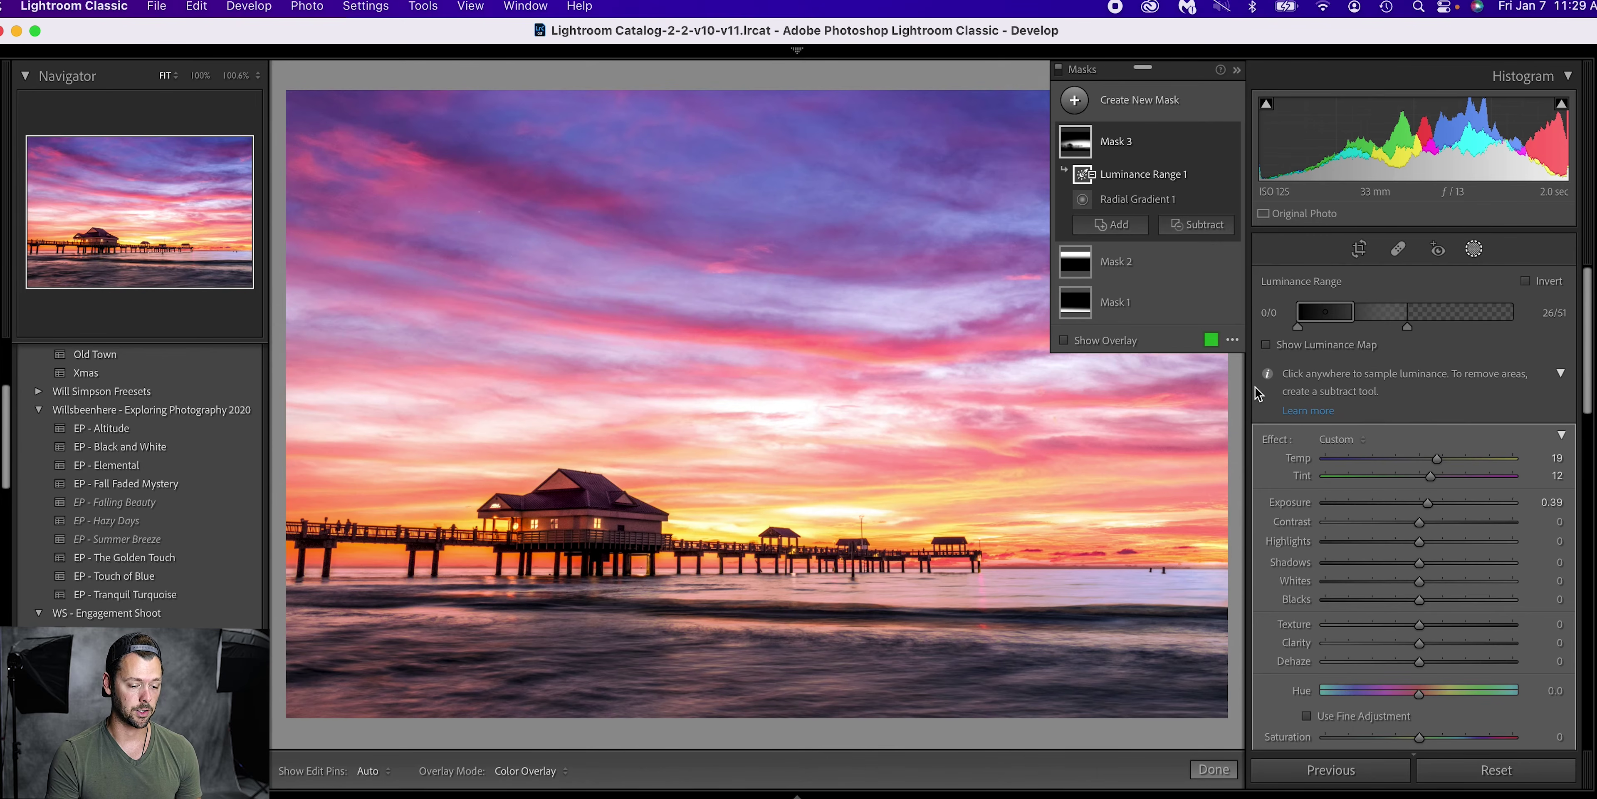
key("backslash")
key("backslash")
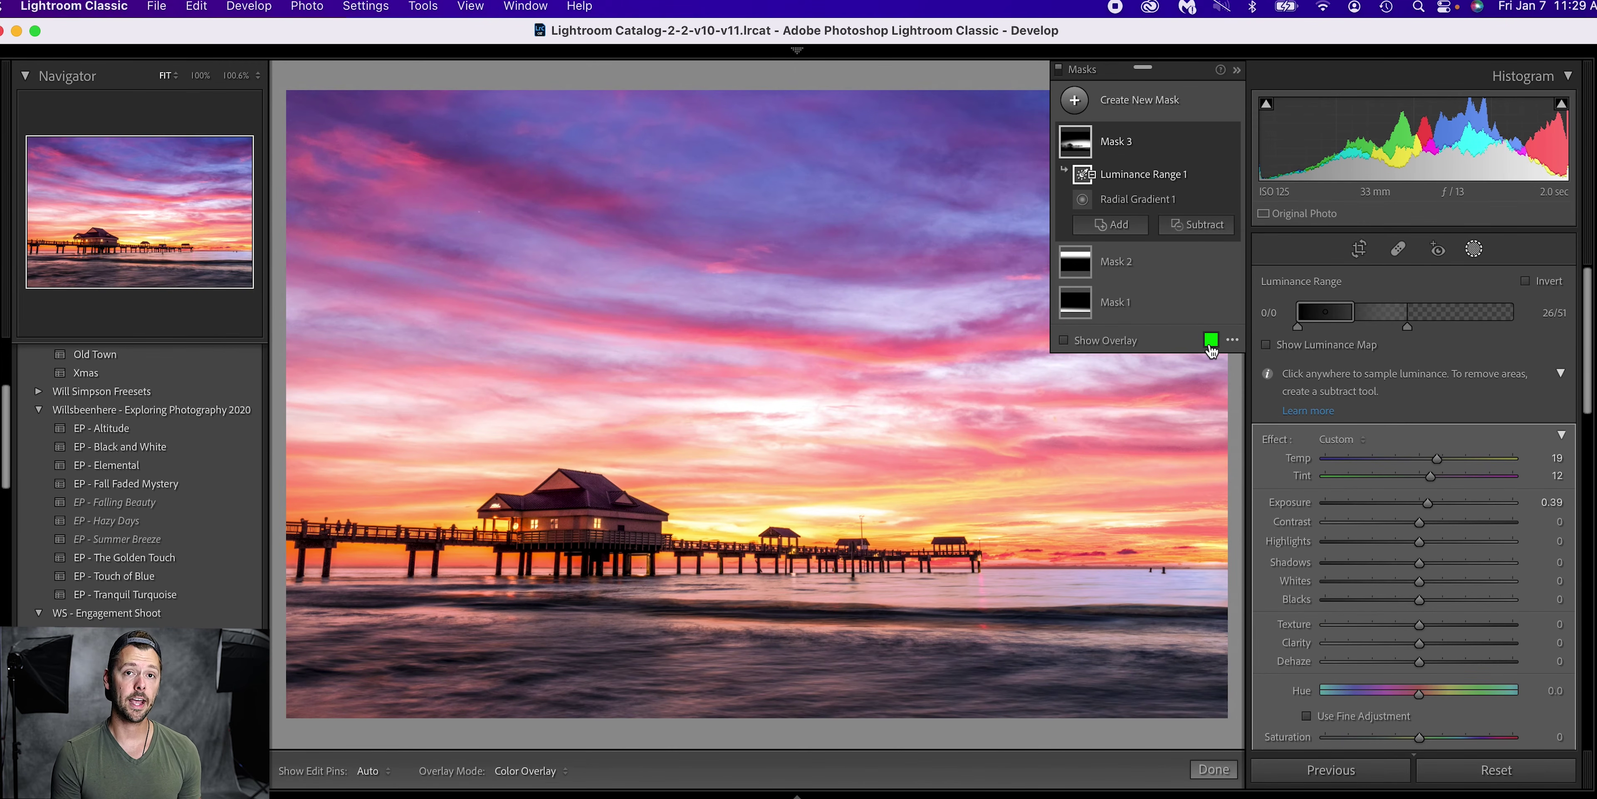
Create a luminance range mask for the darkest tones, 0/0 to 12/28, and set its Exposure to −0.24
left_click(1146, 106)
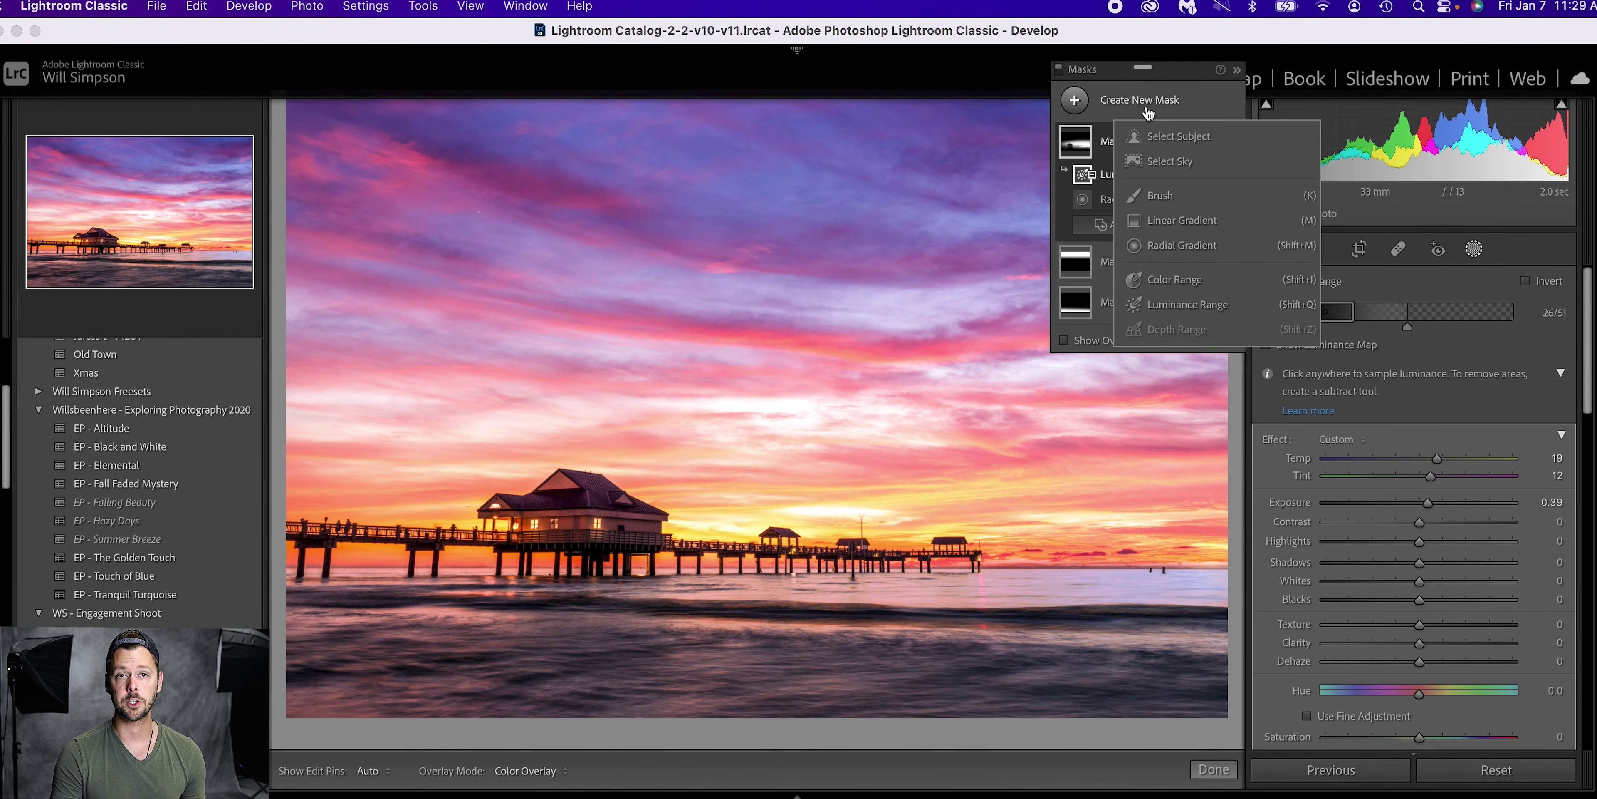
left_click(1144, 109)
left_click(1174, 102)
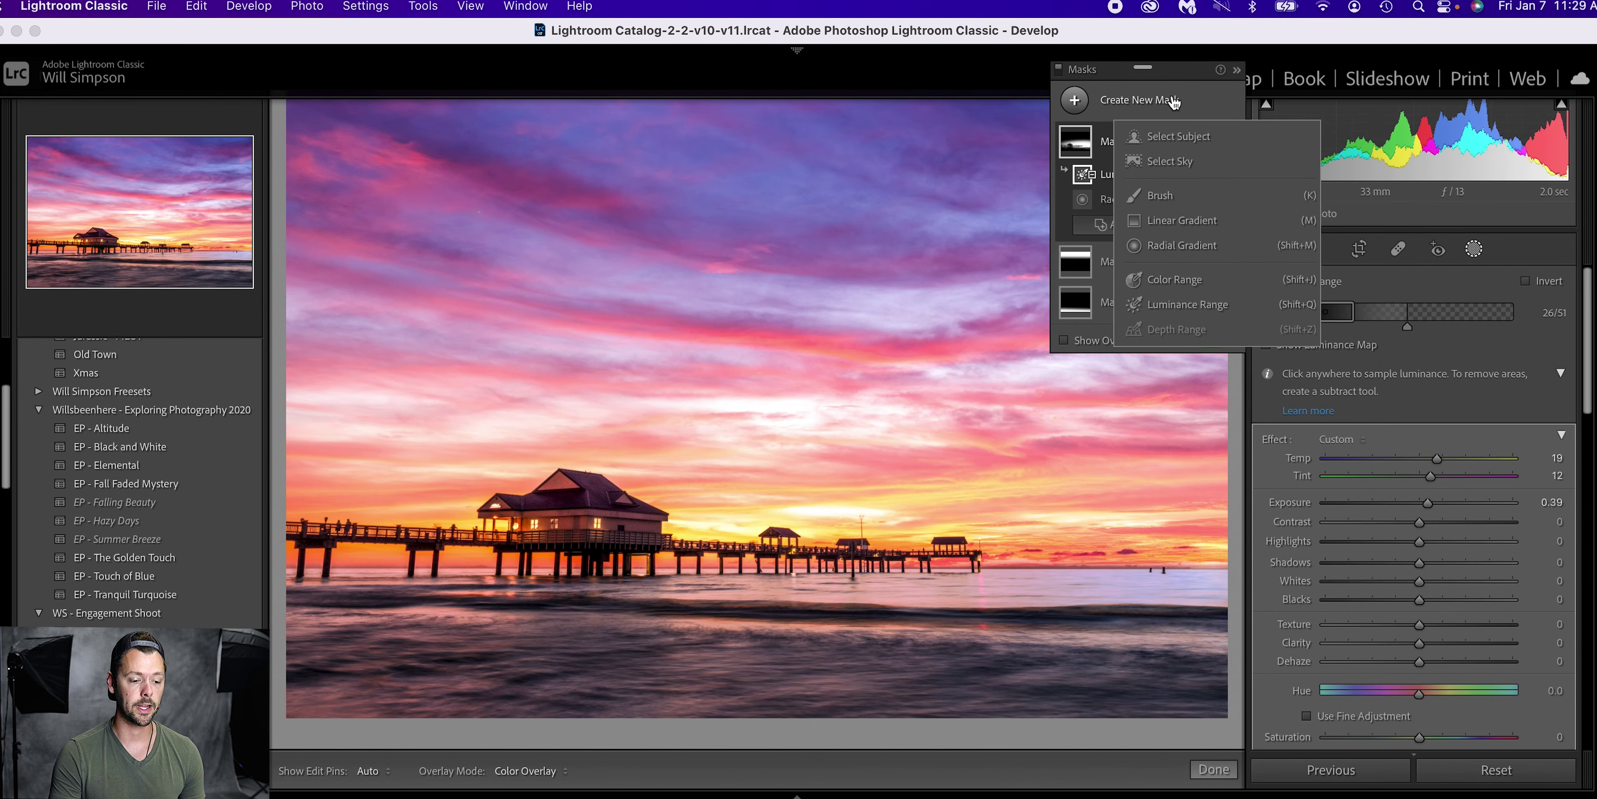
left_click(1199, 303)
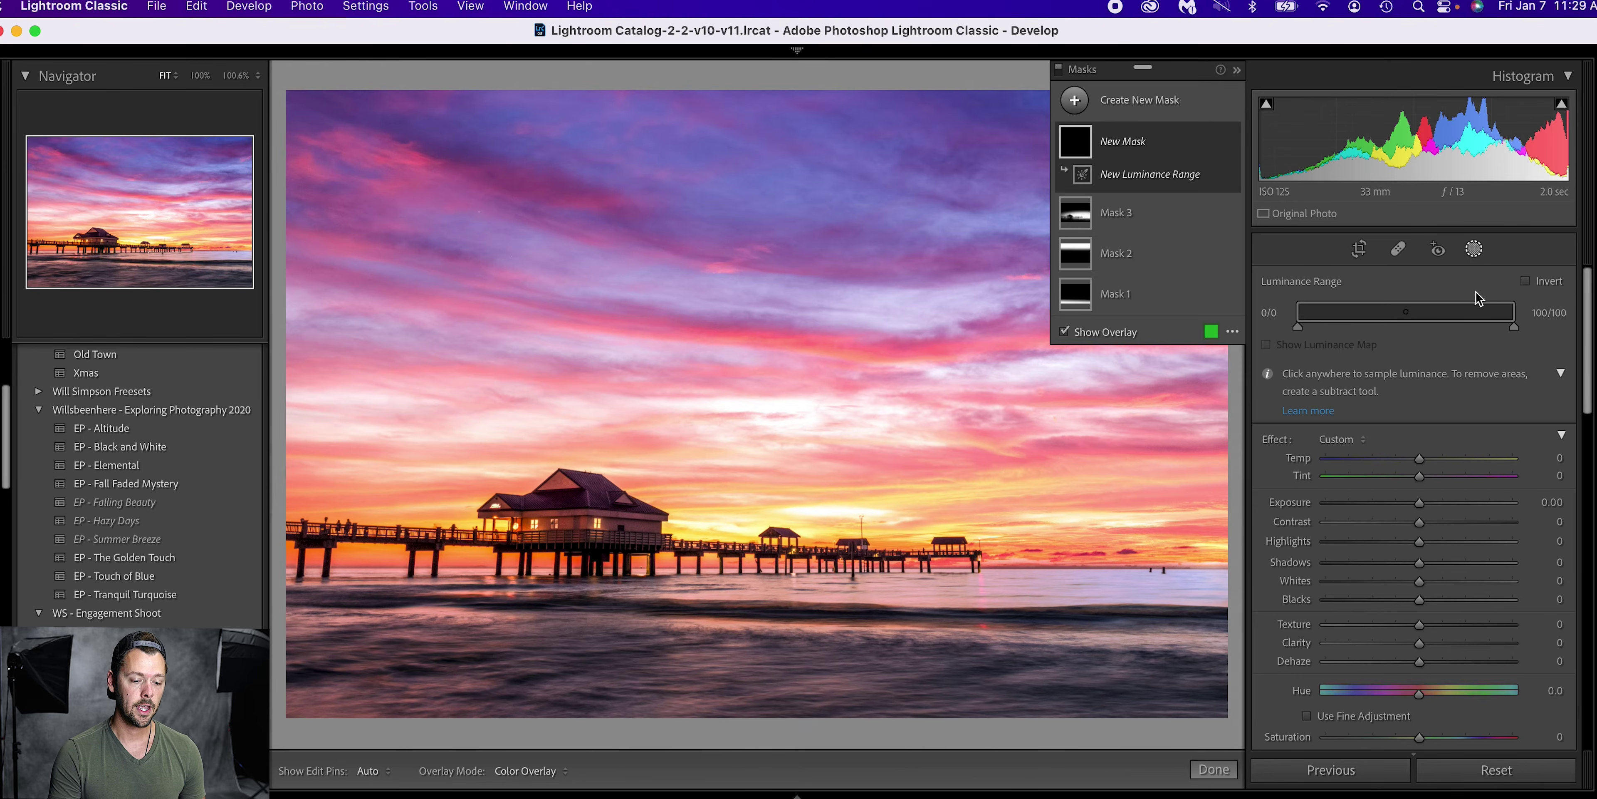
left_click_drag(1514, 313, 1361, 327)
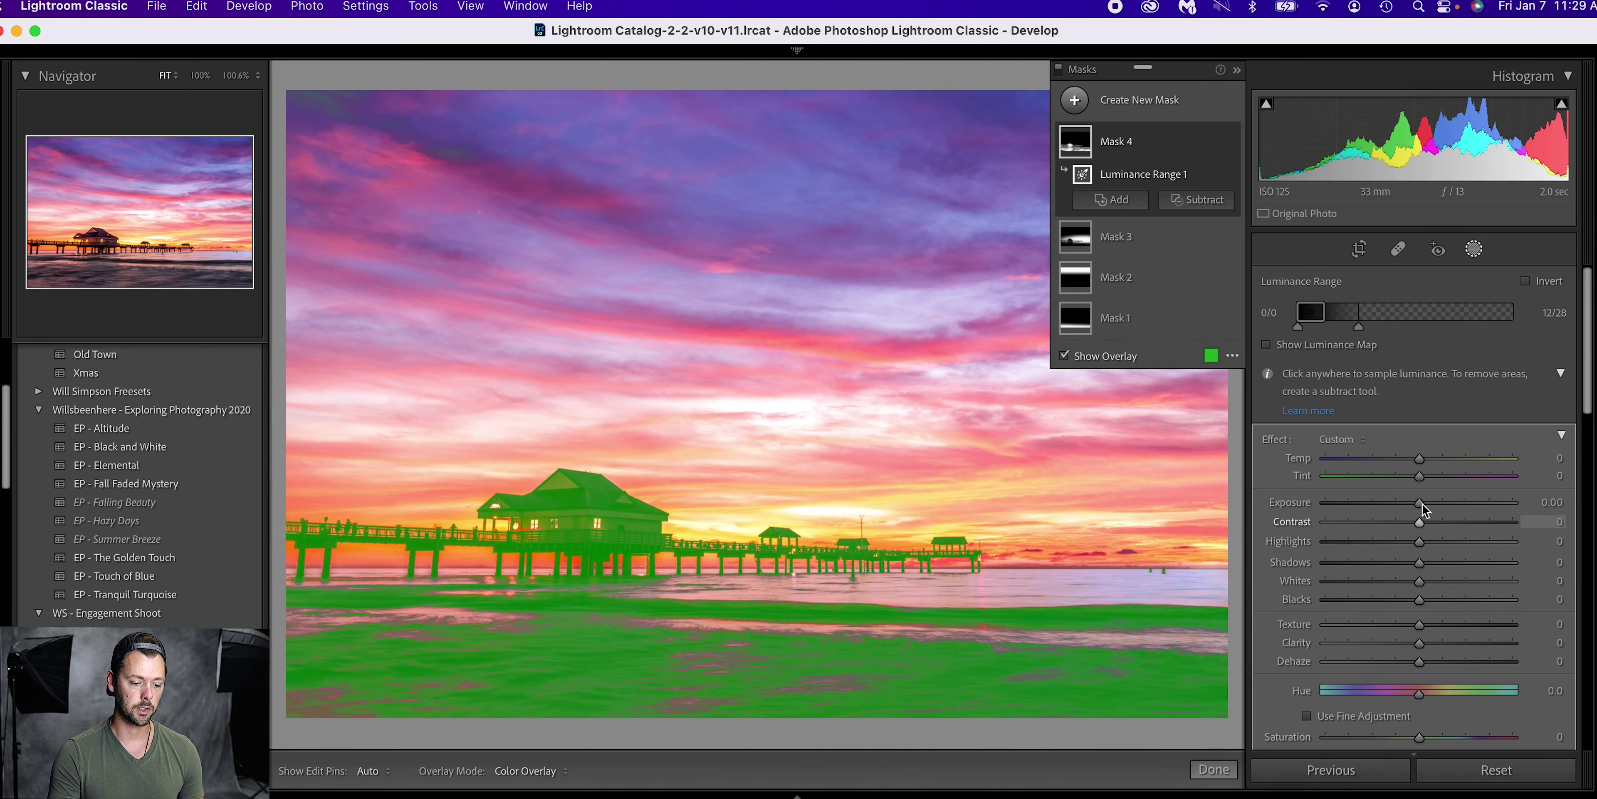
key("o")
left_click_drag(1423, 504, 1416, 505)
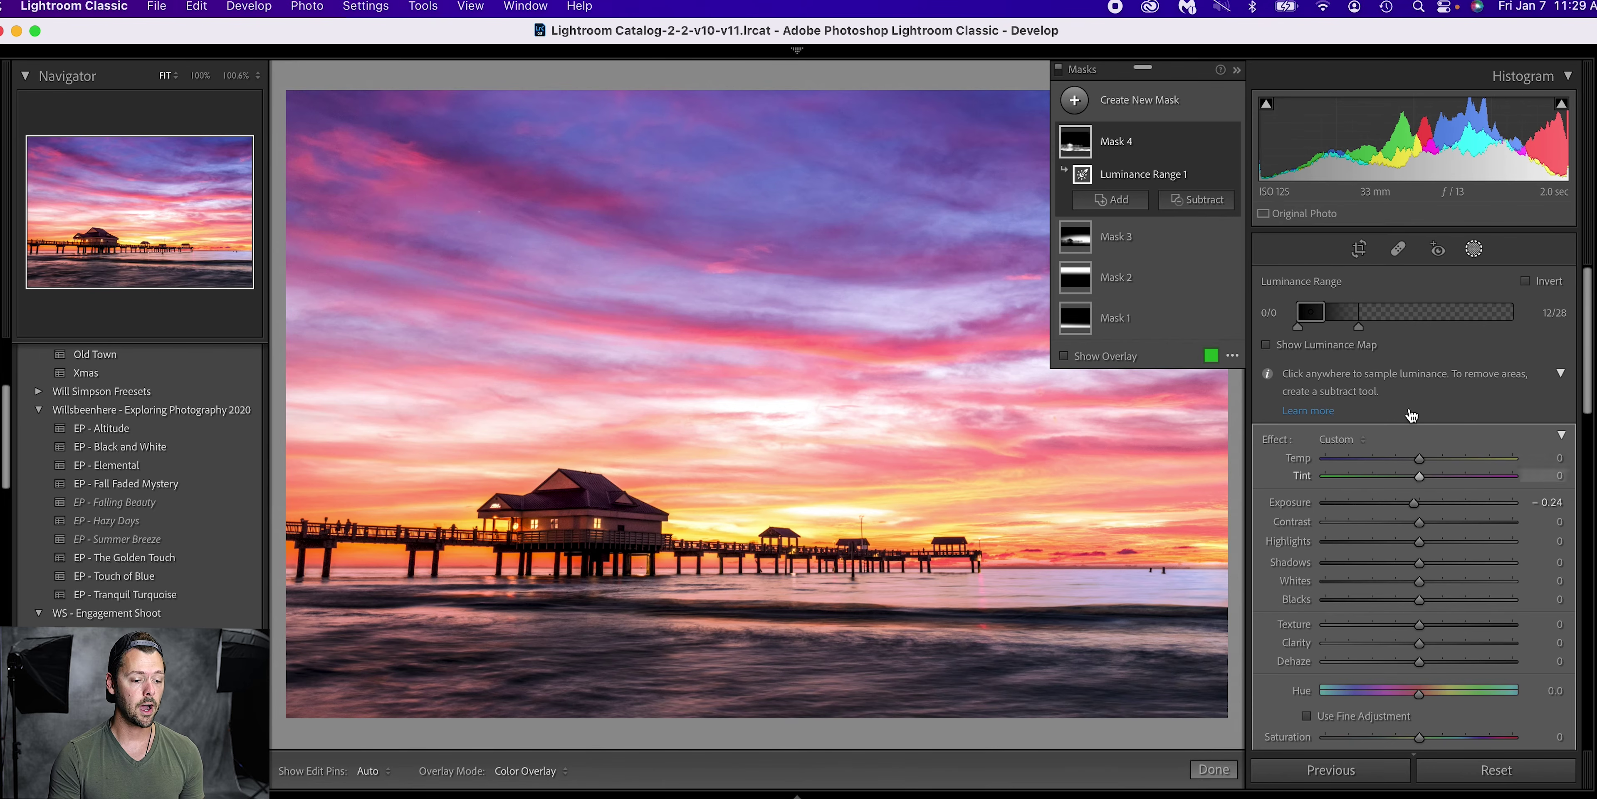
Create a brush mask and paint a size 3 strip across the photo along the near edge of the bright water
left_click(1116, 100)
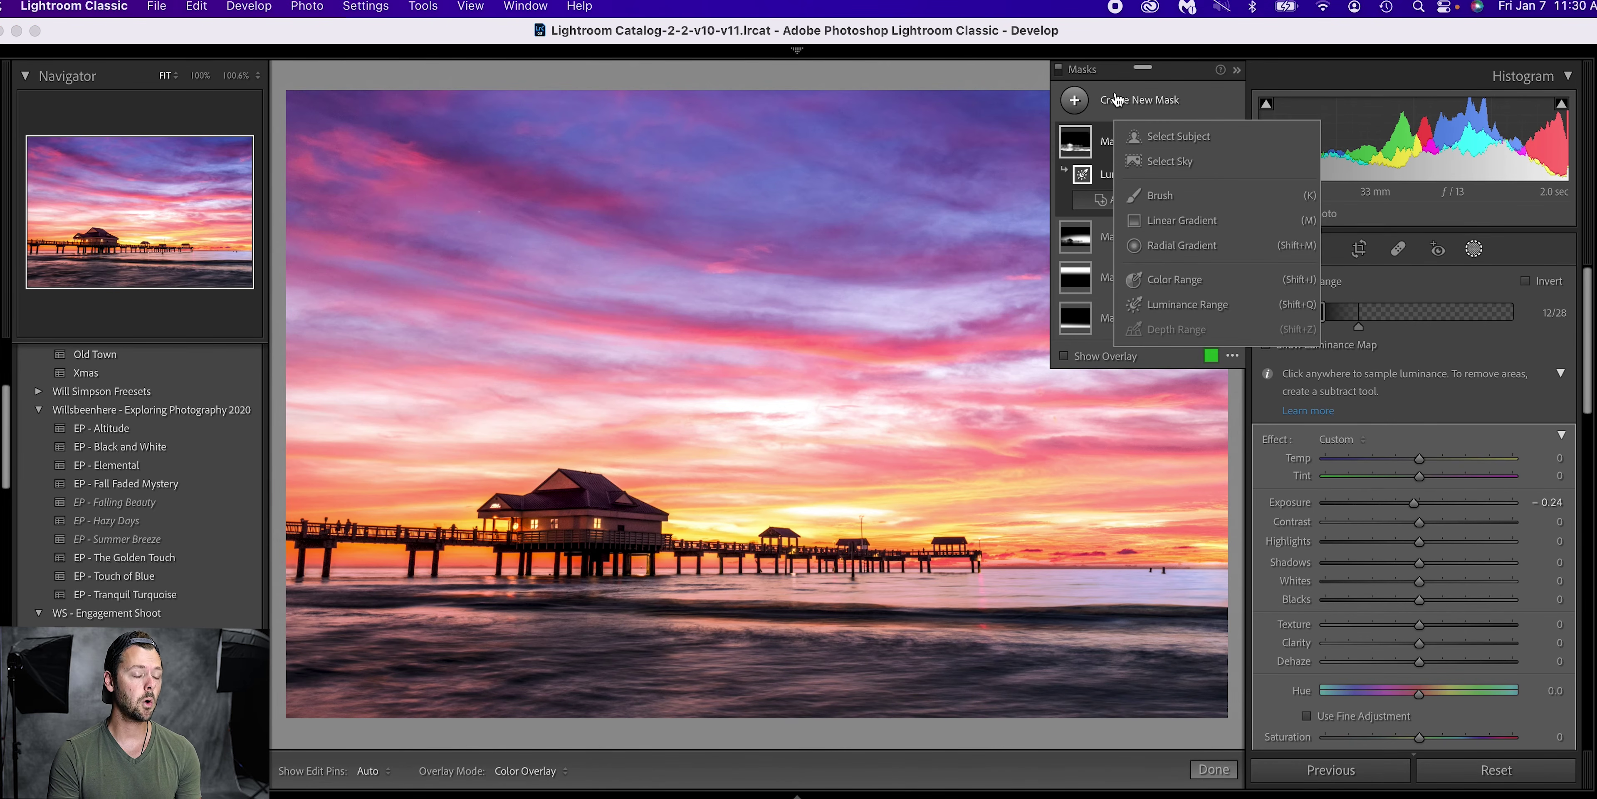
left_click(1163, 196)
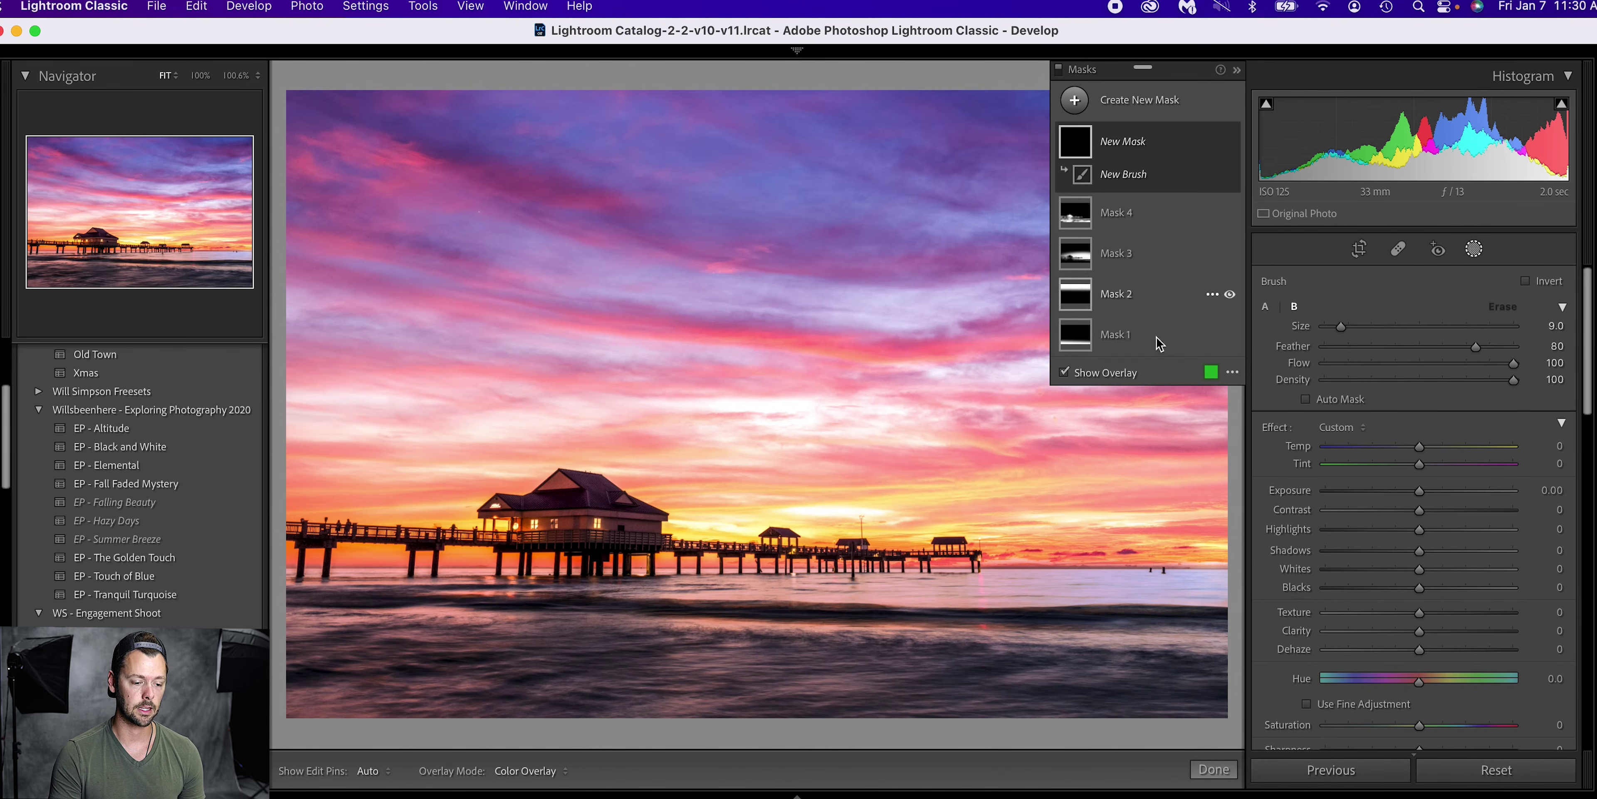
scroll(421, 642, "down", 5)
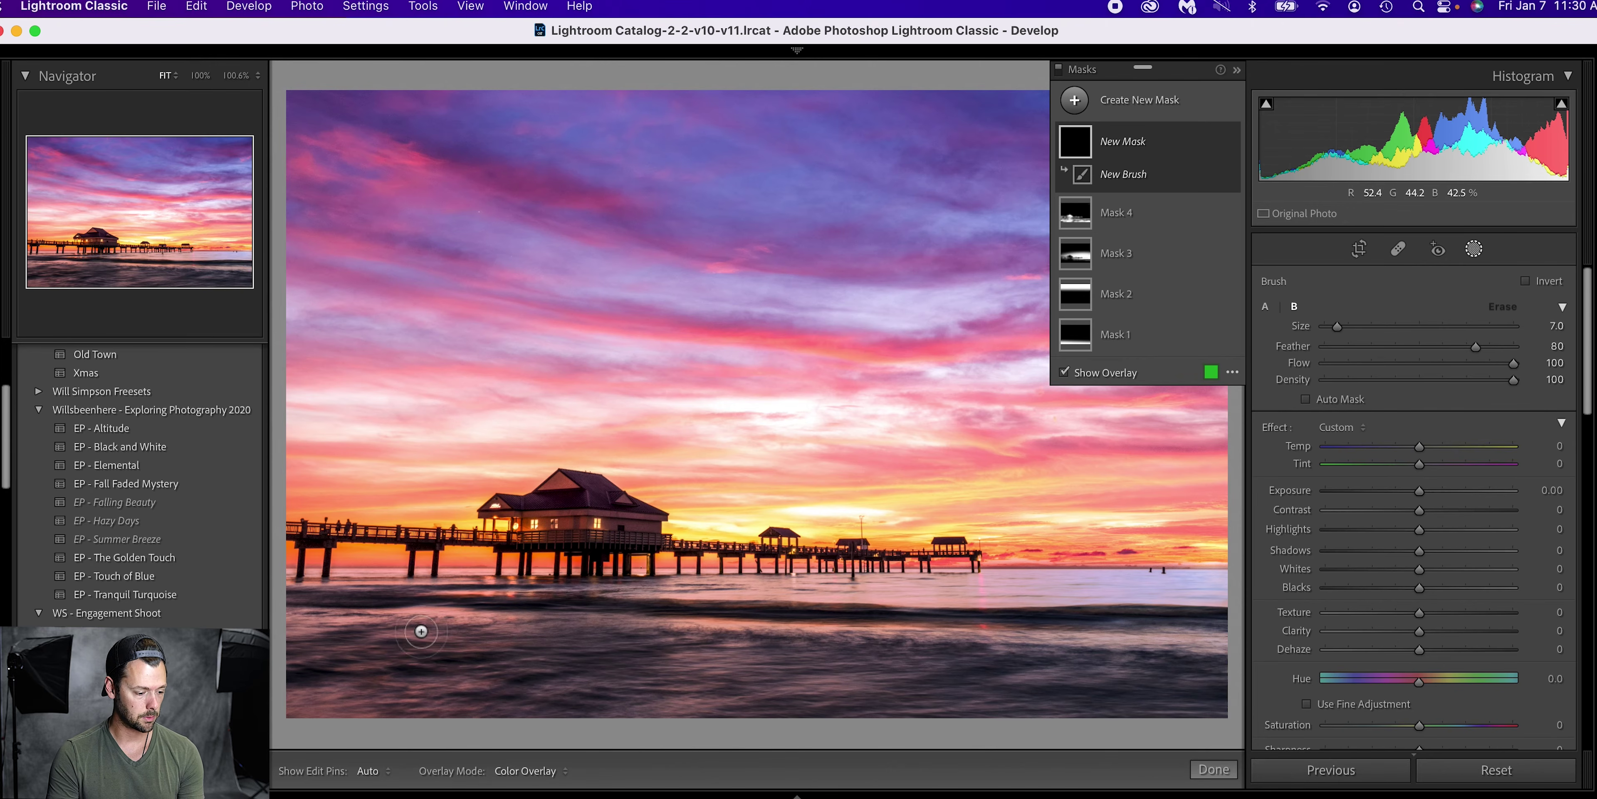
scroll(322, 604, "down", 1)
key("h")
left_click_drag(288, 601, 1215, 611)
key("h")
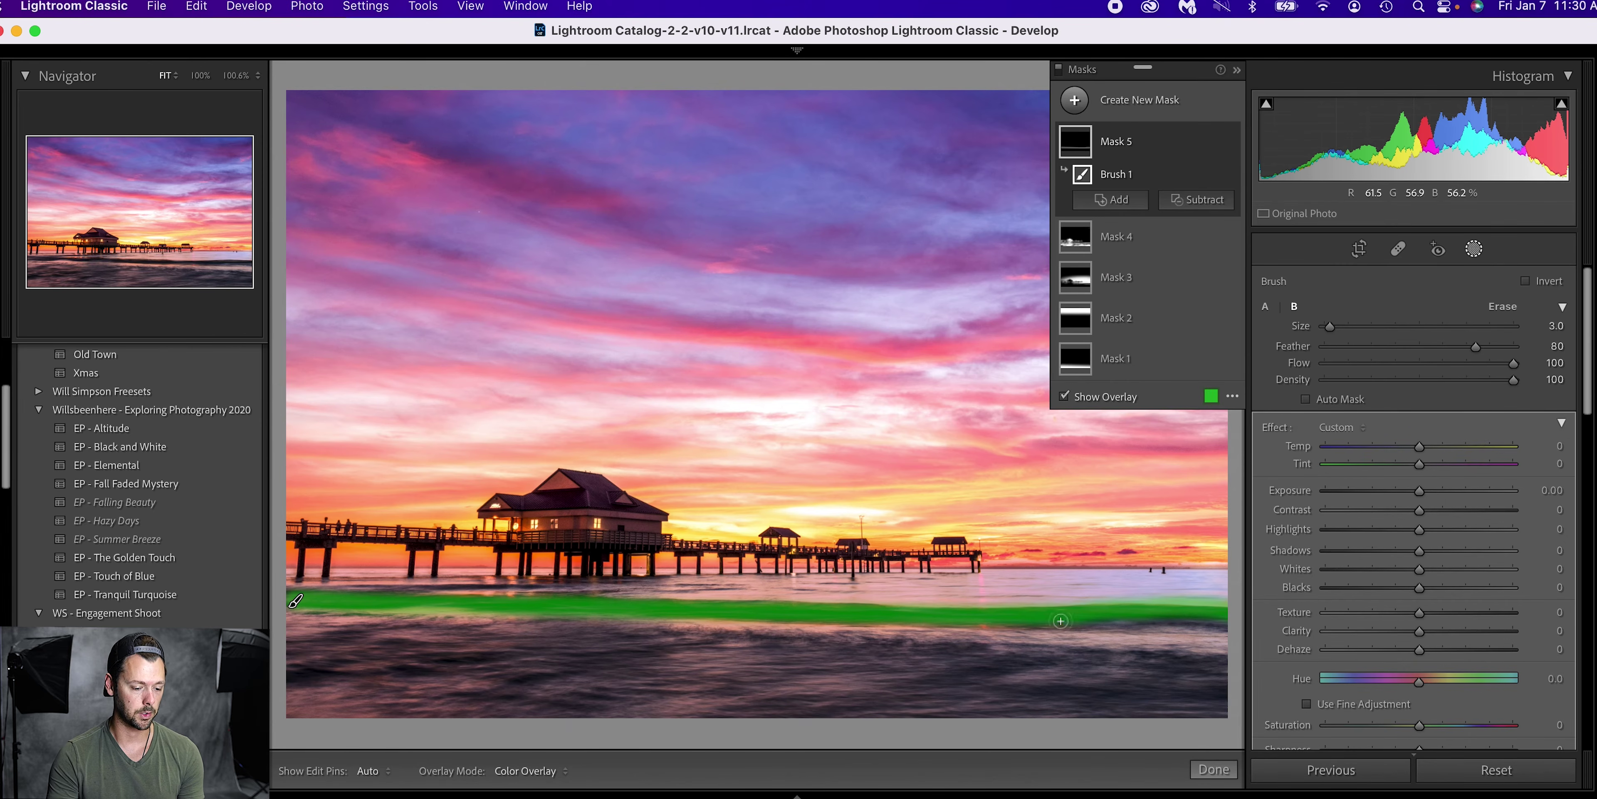
Touch up the painted strip in the brush mask and paint over the dark foreground waves with a size 11 brush
key("h")
key("alt")
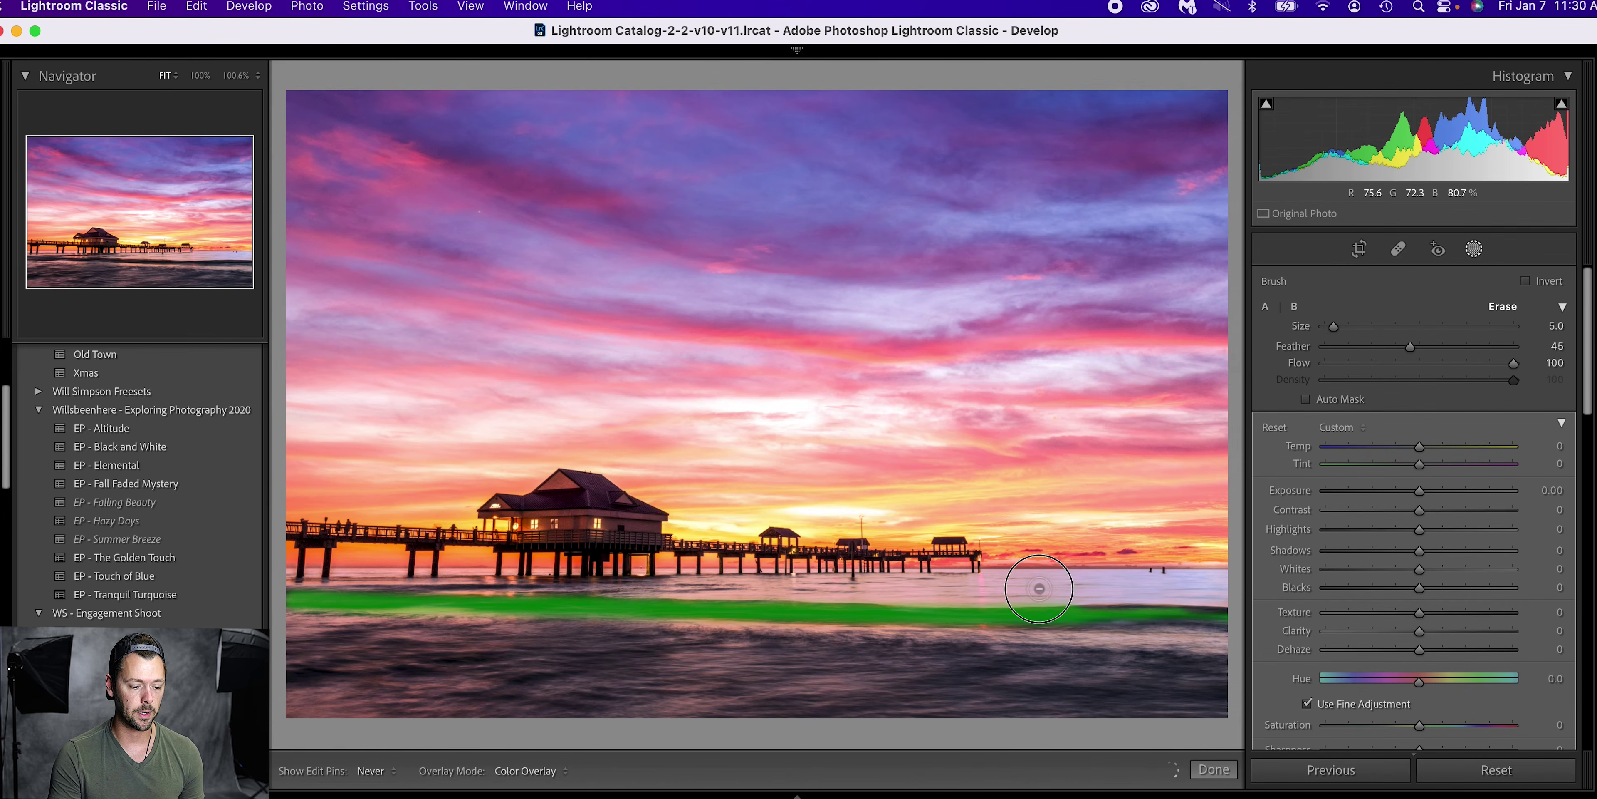
mouse_move(1094, 617)
left_mouse_down()
mouse_move(1236, 617)
mouse_move(1058, 615)
left_mouse_up()
key("bracketright")
key("bracketright")
key("bracketright")
key("bracketright")
key("bracketright")
key("bracketright")
key("bracketright")
key("bracketright")
mouse_move(337, 666)
left_mouse_down()
mouse_move(372, 660)
mouse_move(421, 695)
mouse_move(546, 688)
mouse_move(577, 707)
left_mouse_up()
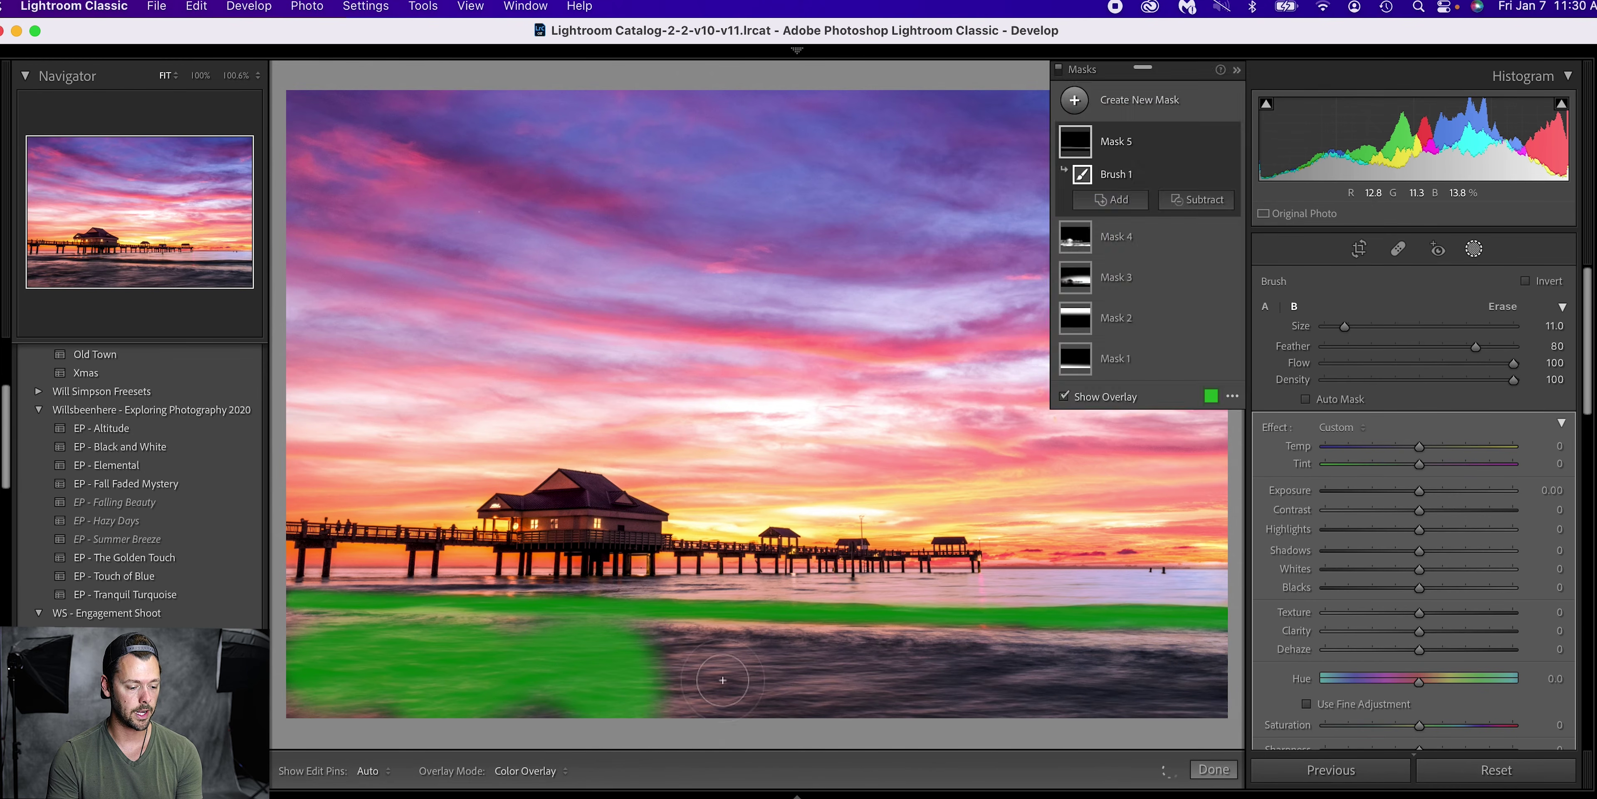
mouse_move(774, 655)
left_mouse_down()
mouse_move(788, 702)
mouse_move(832, 655)
mouse_move(979, 662)
mouse_move(967, 692)
mouse_move(1073, 715)
mouse_move(1181, 704)
left_mouse_up()
Paint the pier and its buildings into the same brush mask with a size 5 brush
key("bracketleft")
key("bracketleft")
key("bracketleft")
key("bracketleft")
key("bracketleft")
key("bracketleft")
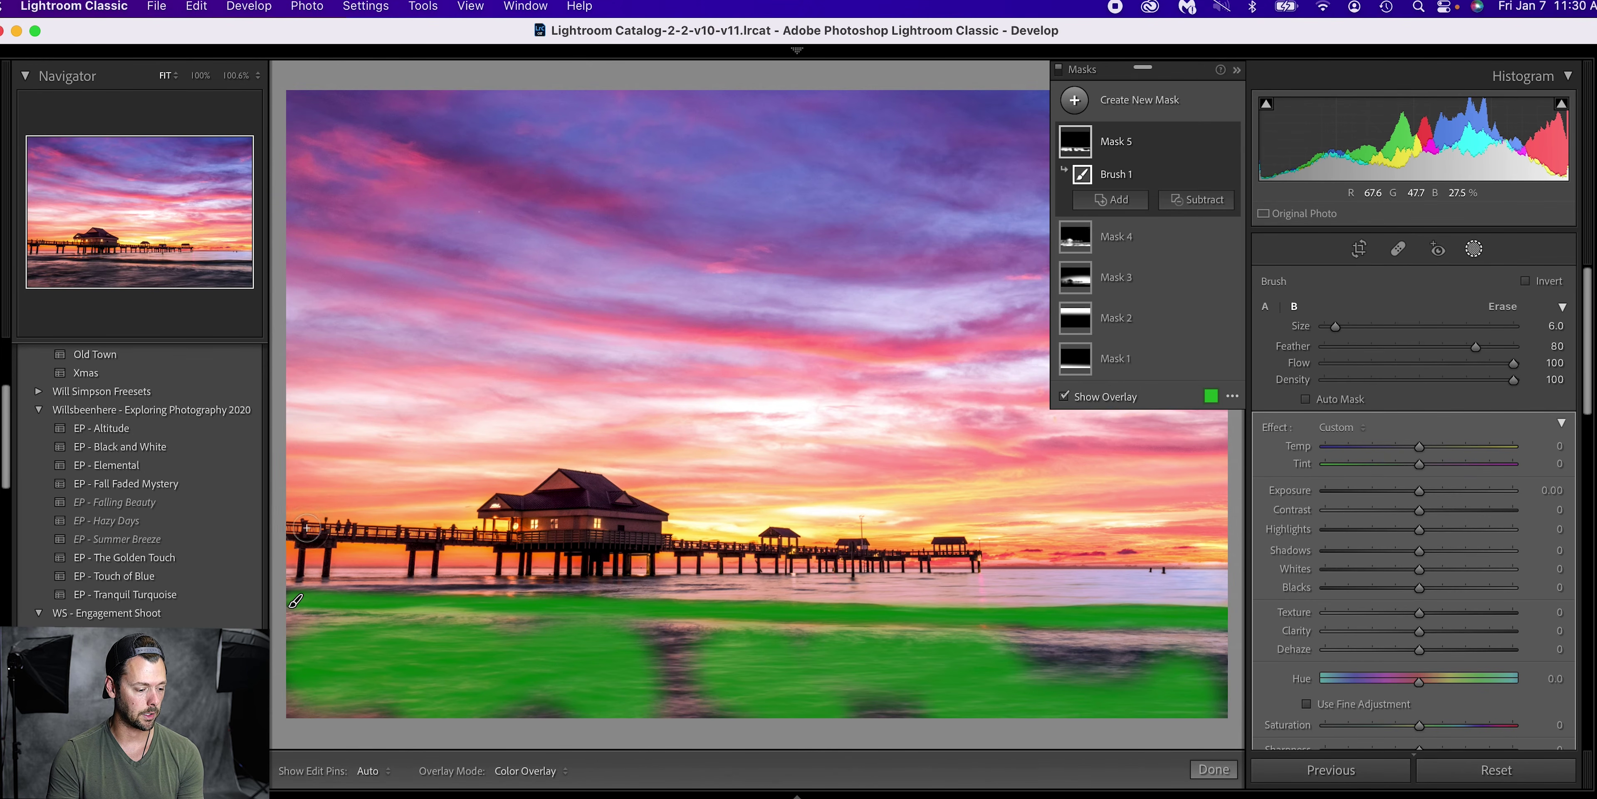
mouse_move(294, 531)
left_mouse_down()
mouse_move(555, 543)
mouse_move(496, 507)
mouse_move(585, 486)
mouse_move(570, 484)
mouse_move(616, 511)
mouse_move(571, 529)
mouse_move(645, 526)
mouse_move(601, 542)
left_mouse_up()
mouse_move(663, 548)
left_mouse_down()
mouse_move(806, 545)
mouse_move(770, 534)
mouse_move(949, 548)
left_mouse_up()
left_click_drag(948, 548, 971, 561)
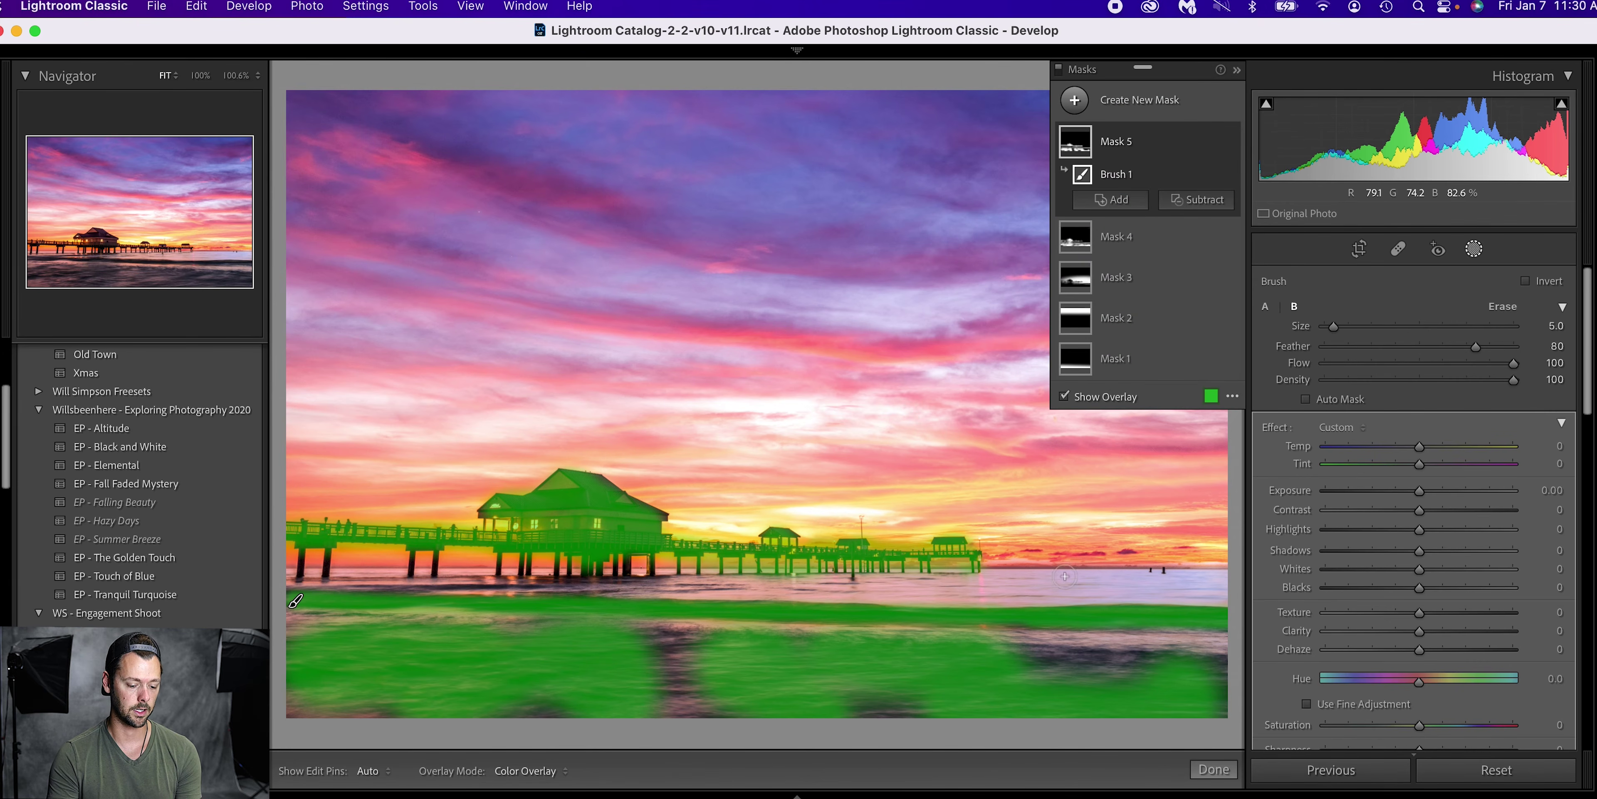
Set the brush mask's Exposure to −0.08 with the overlay hidden, and compare the result with the original photo
key("p")
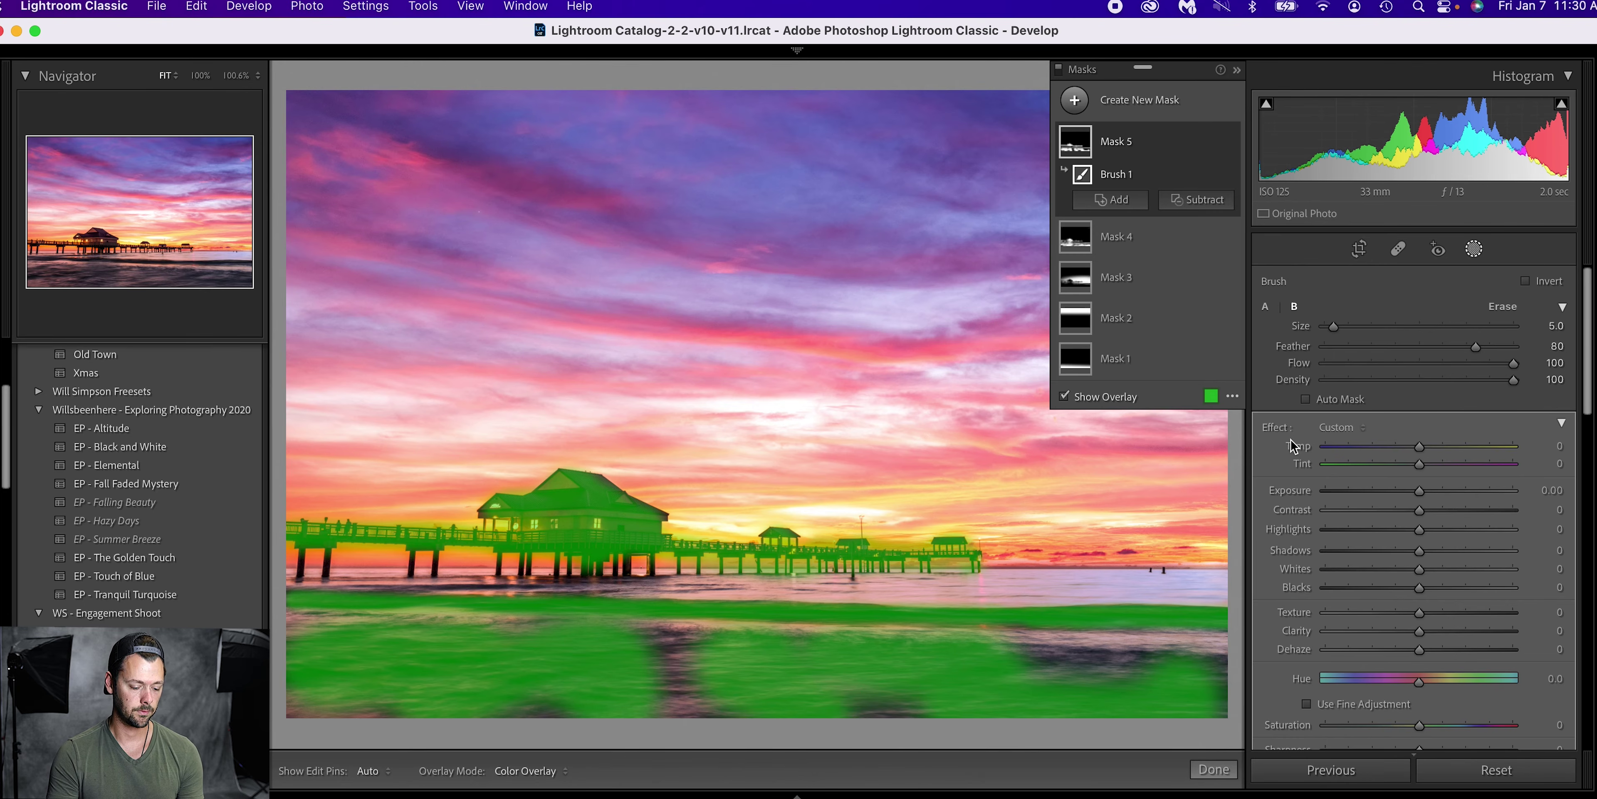
key("u")
key("o")
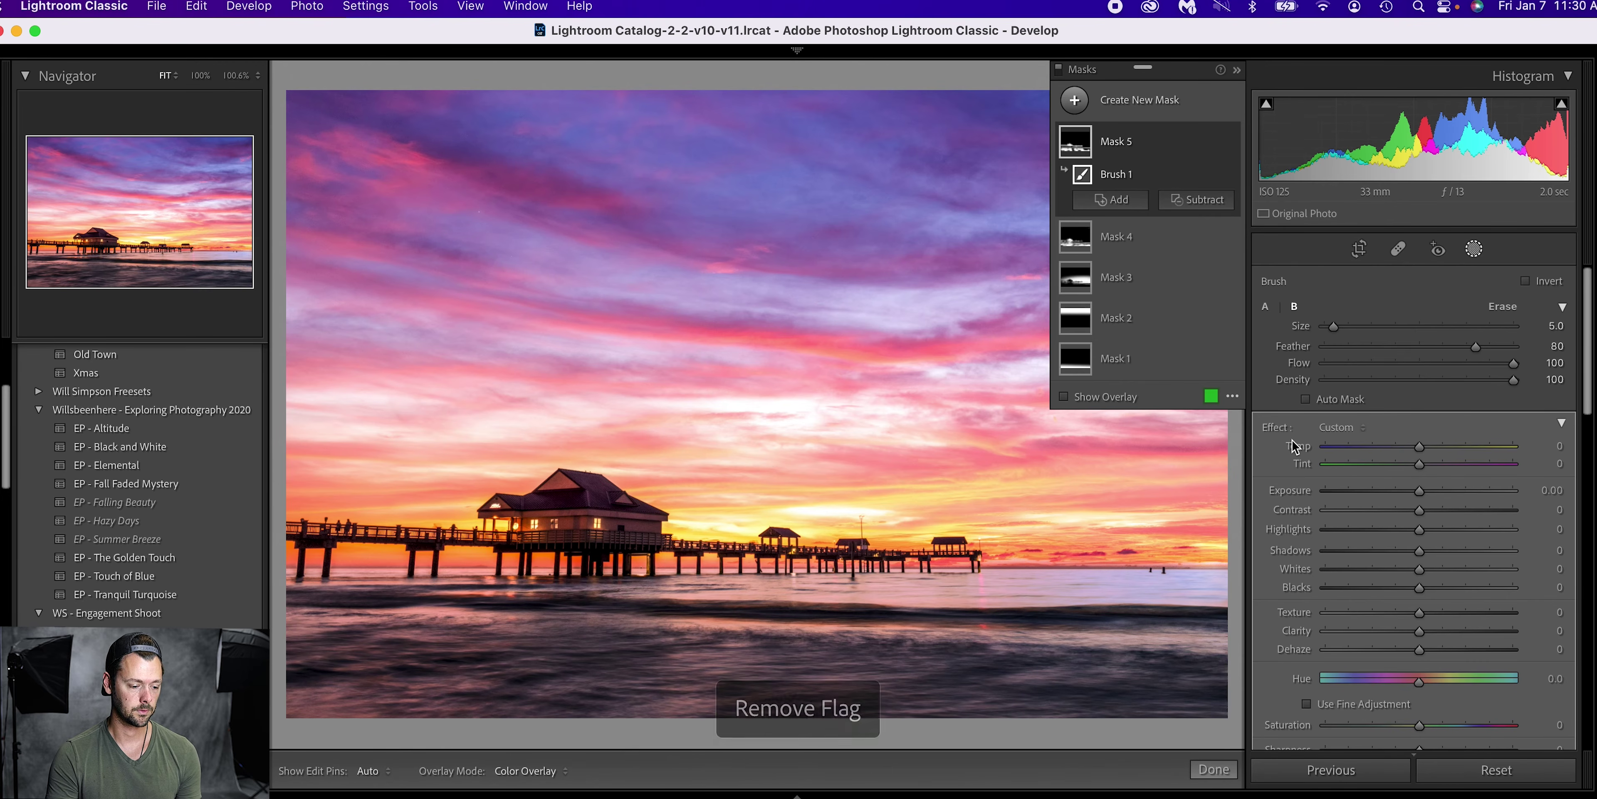
left_click_drag(1420, 493, 1417, 495)
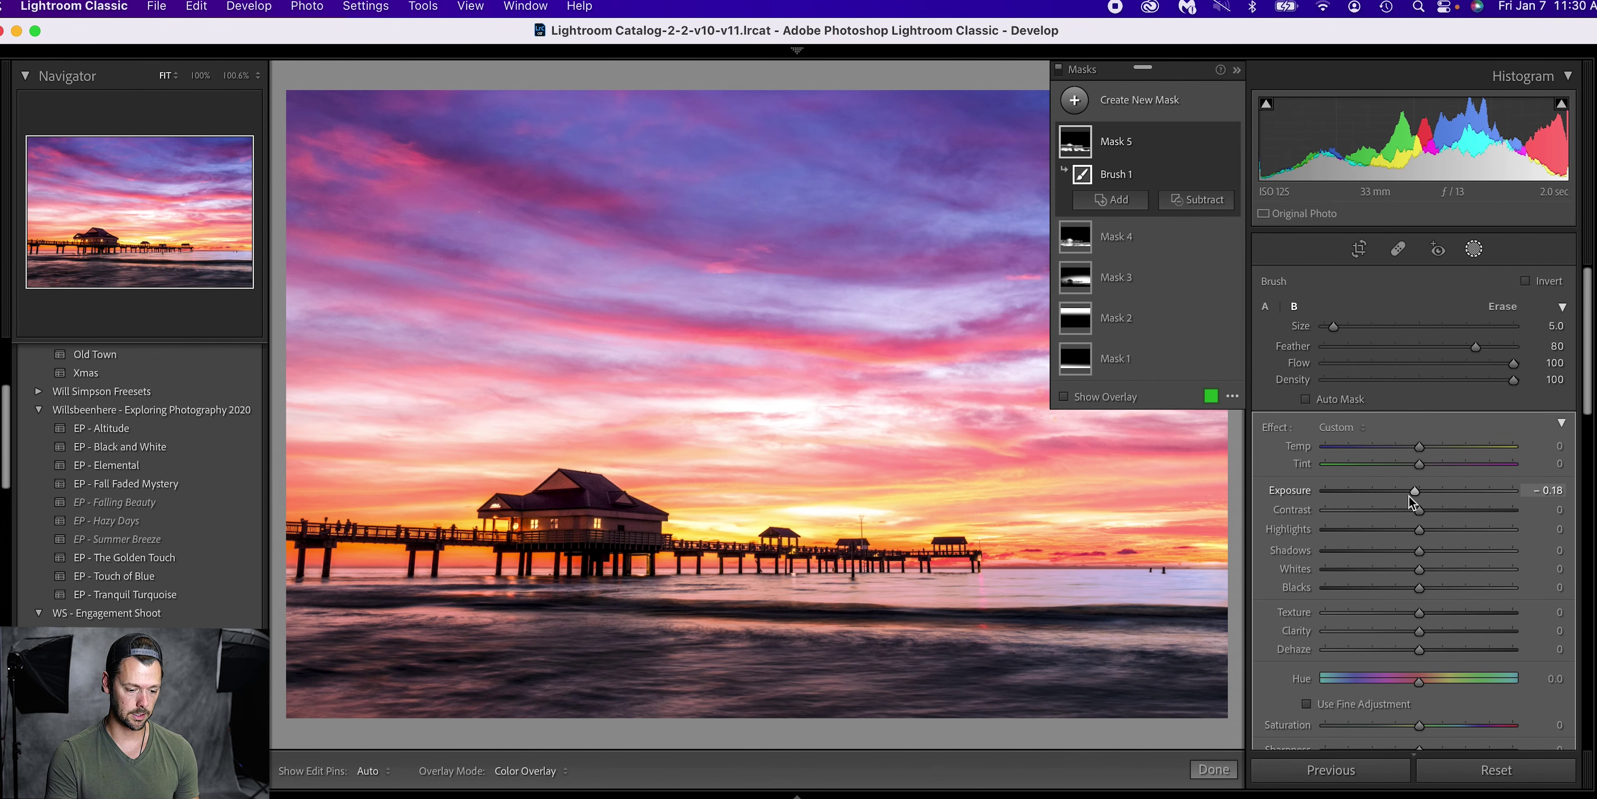
left_click_drag(1417, 495, 1418, 497)
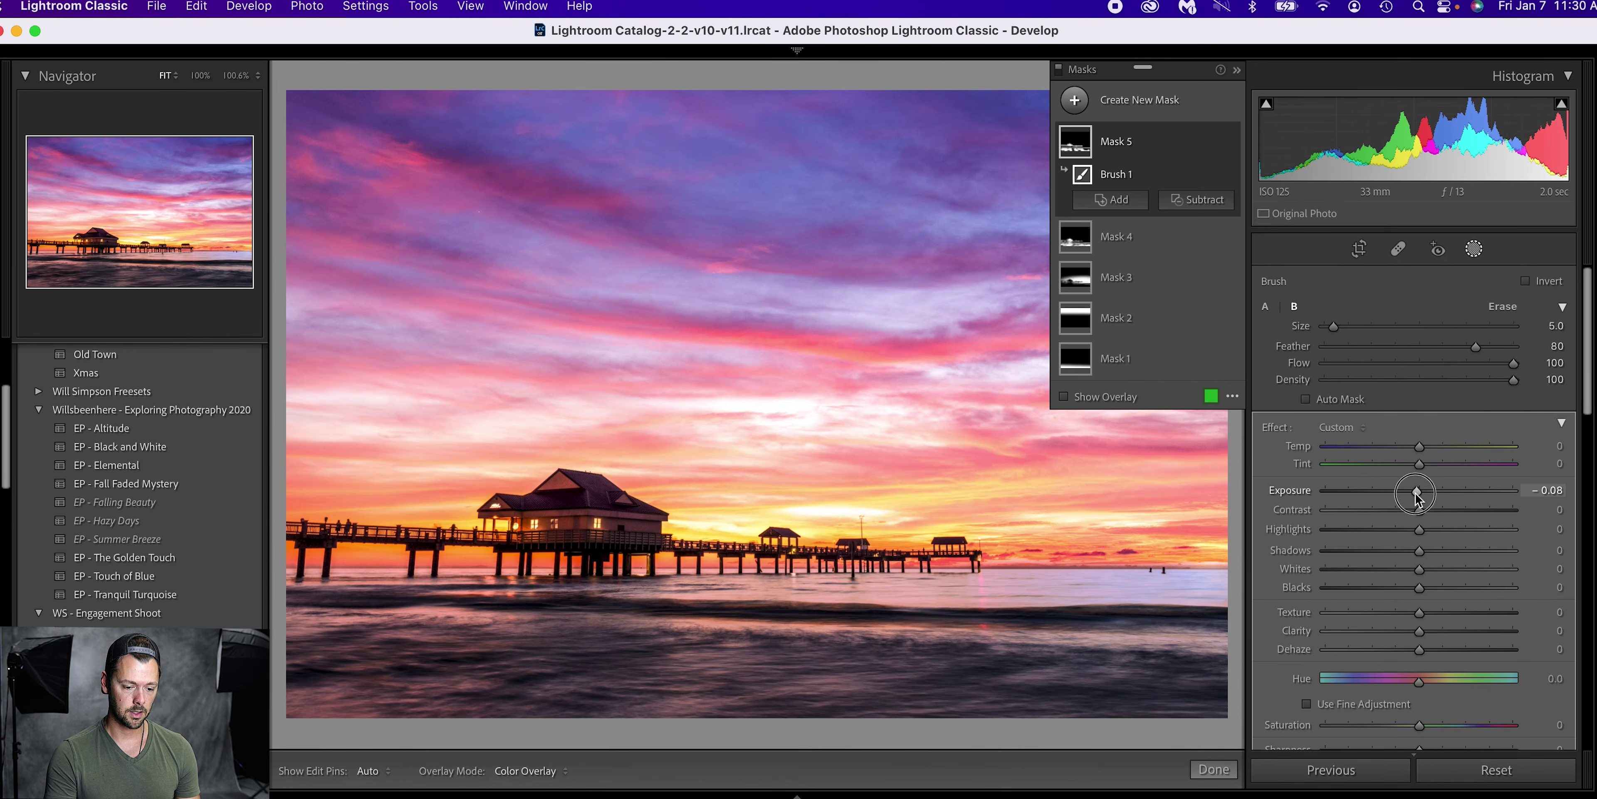
key("backslash")
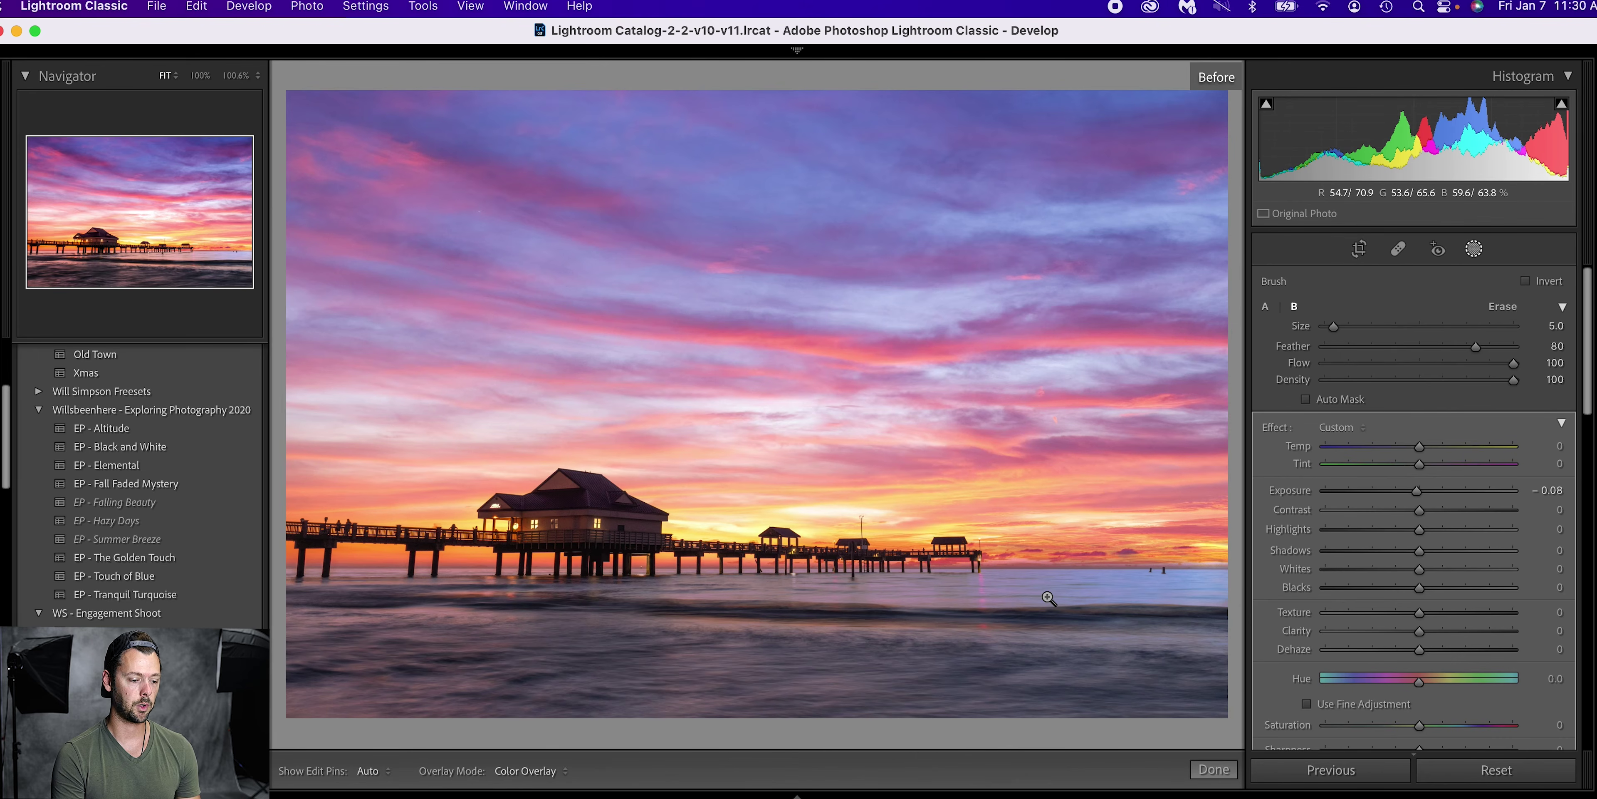
key("backslash")
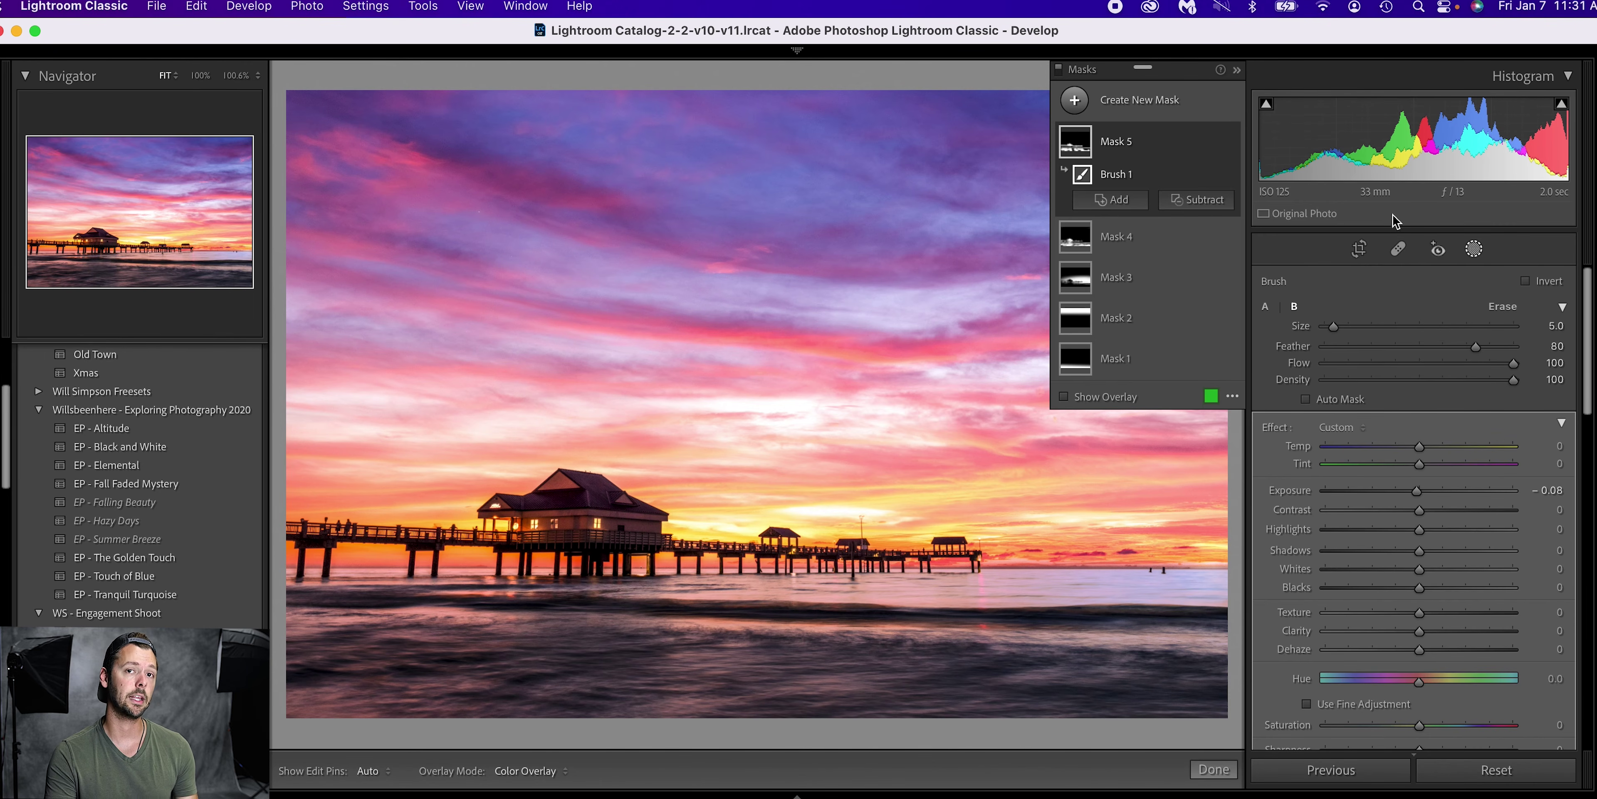
Add a linear gradient mask over all the water below the horizon, with Temp 15 and Tint 23, and align its edge to the horizon
left_click(1168, 106)
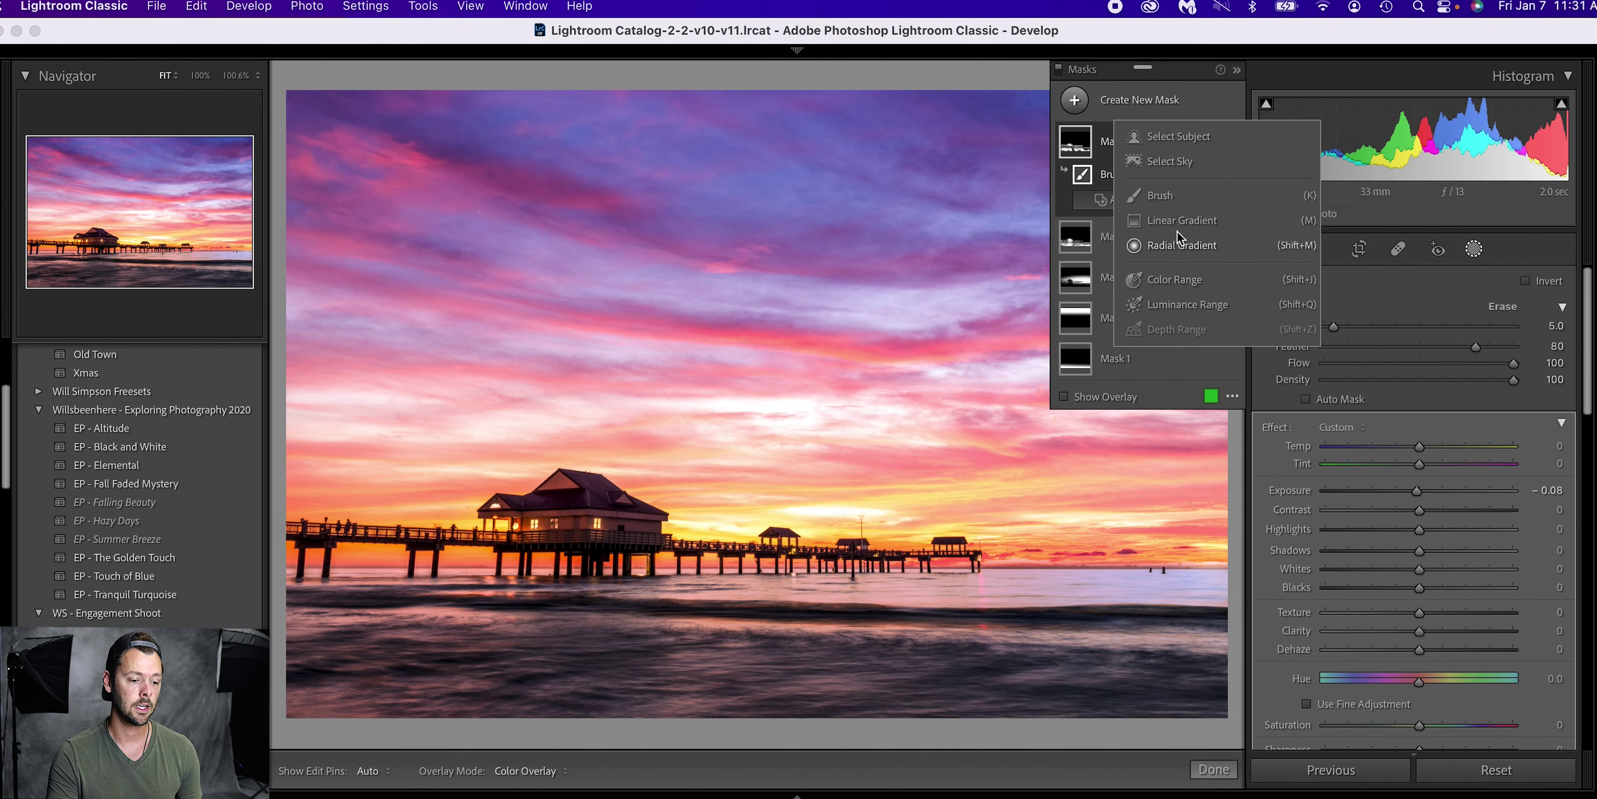
left_click(1166, 205)
left_click_drag(758, 572, 760, 563)
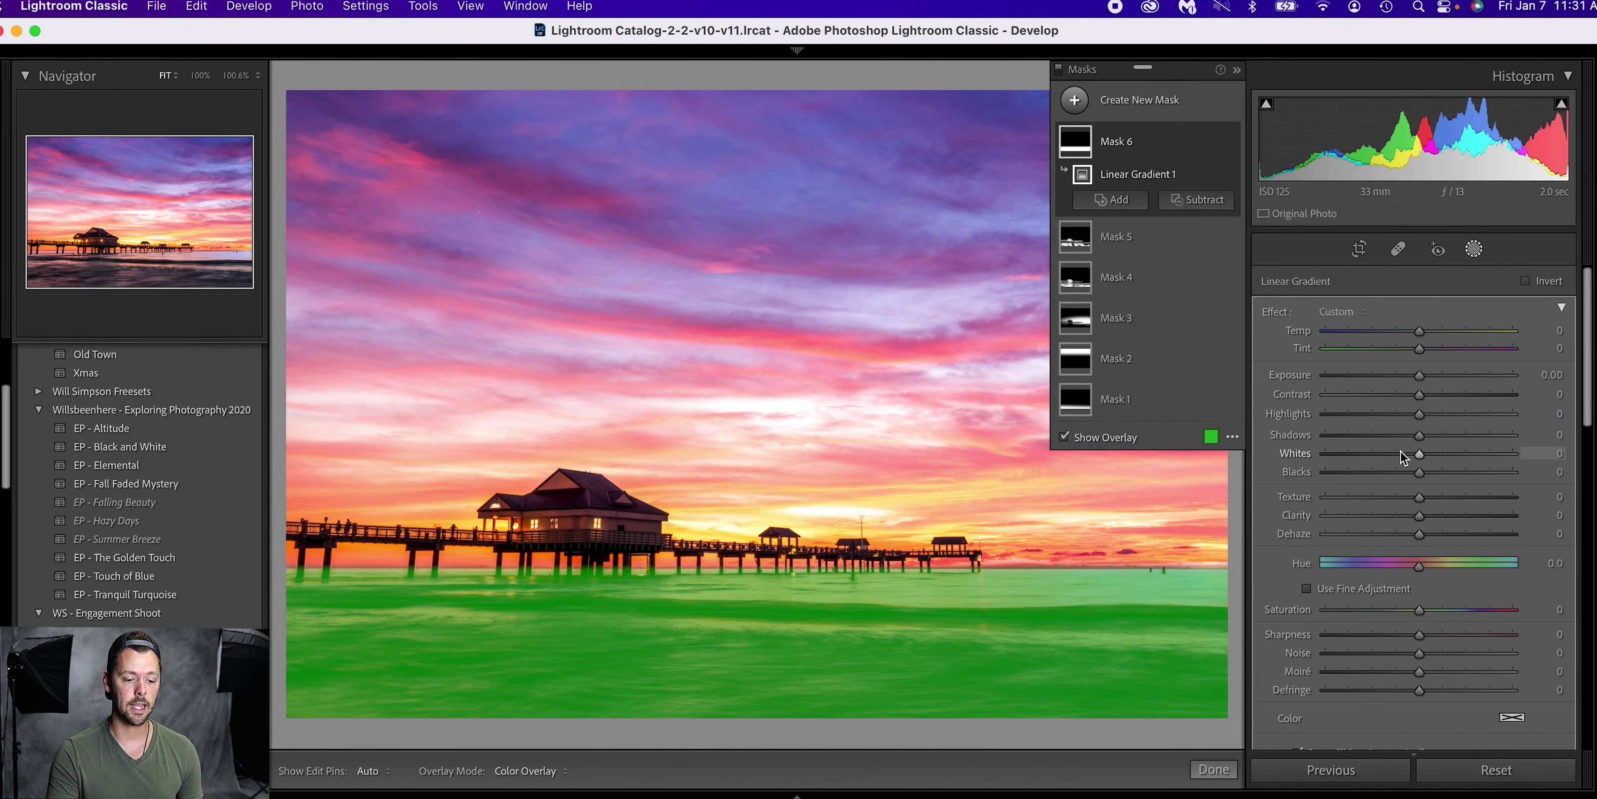
key("o")
left_click_drag(1421, 331, 1437, 335)
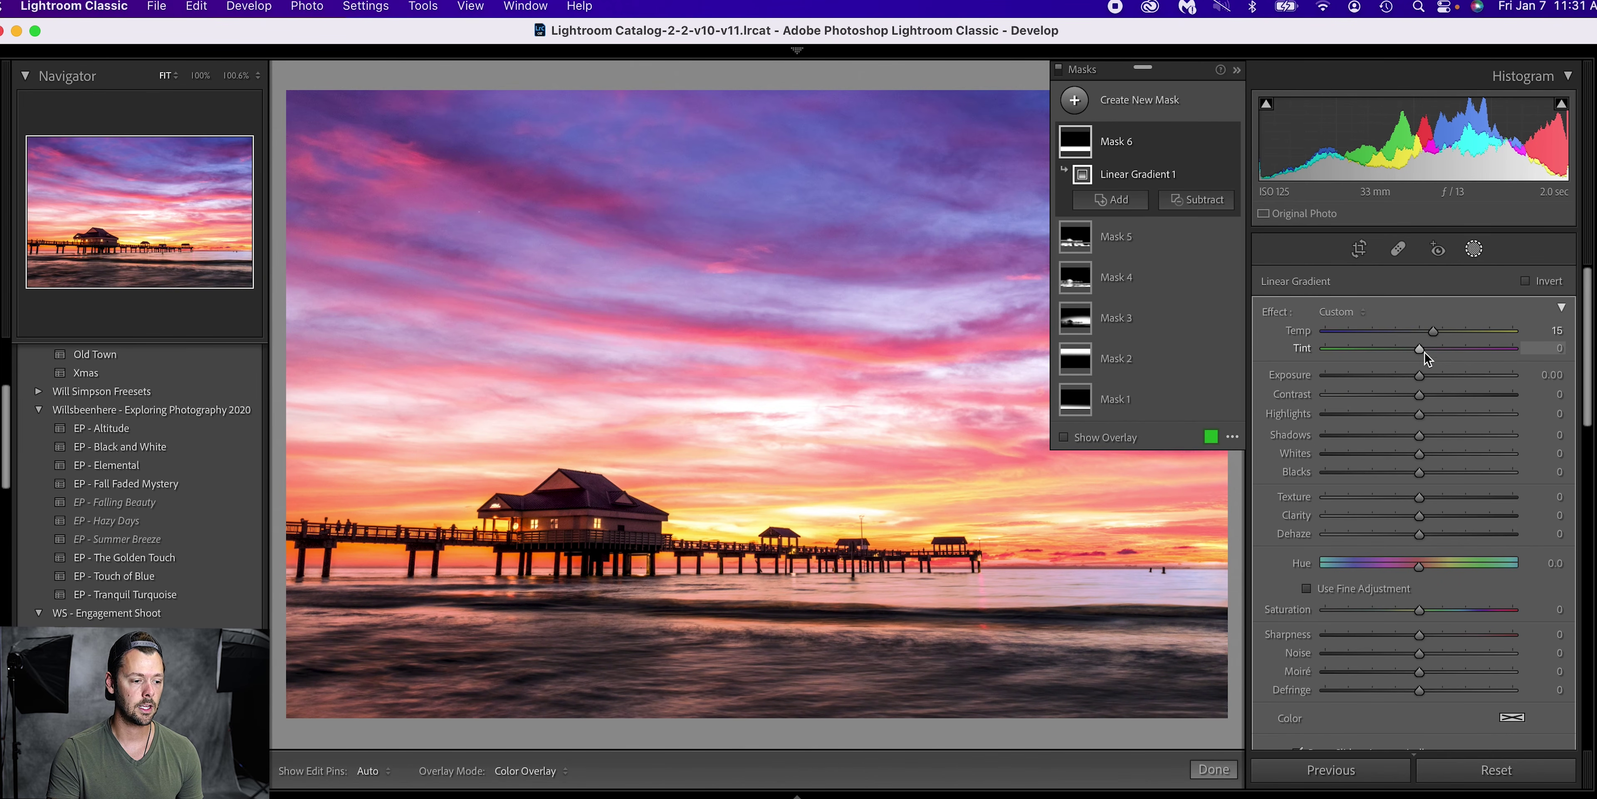
left_click_drag(1425, 351, 1447, 351)
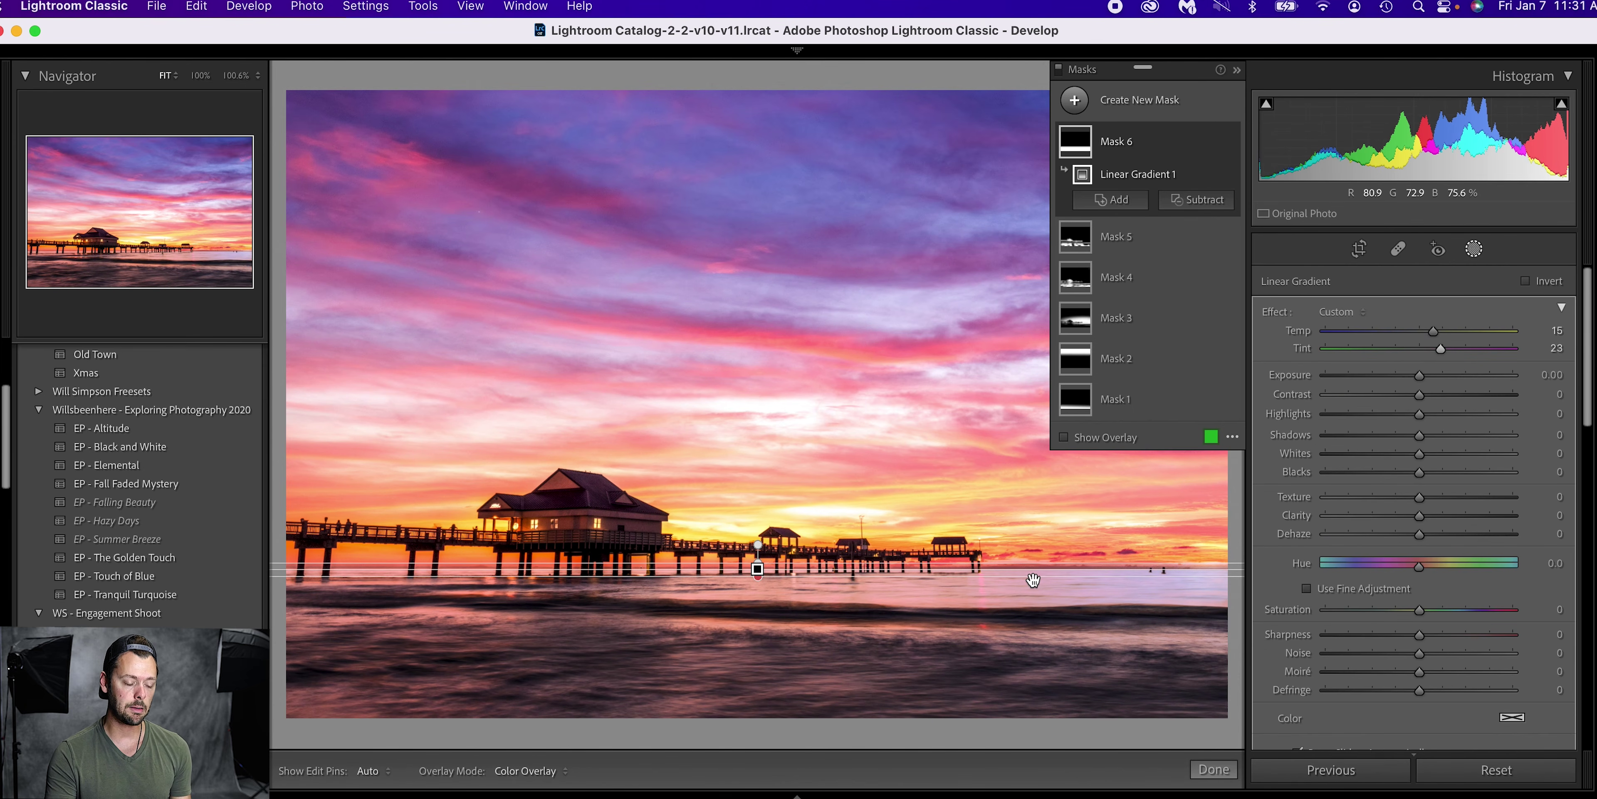
left_click_drag(757, 569, 758, 565)
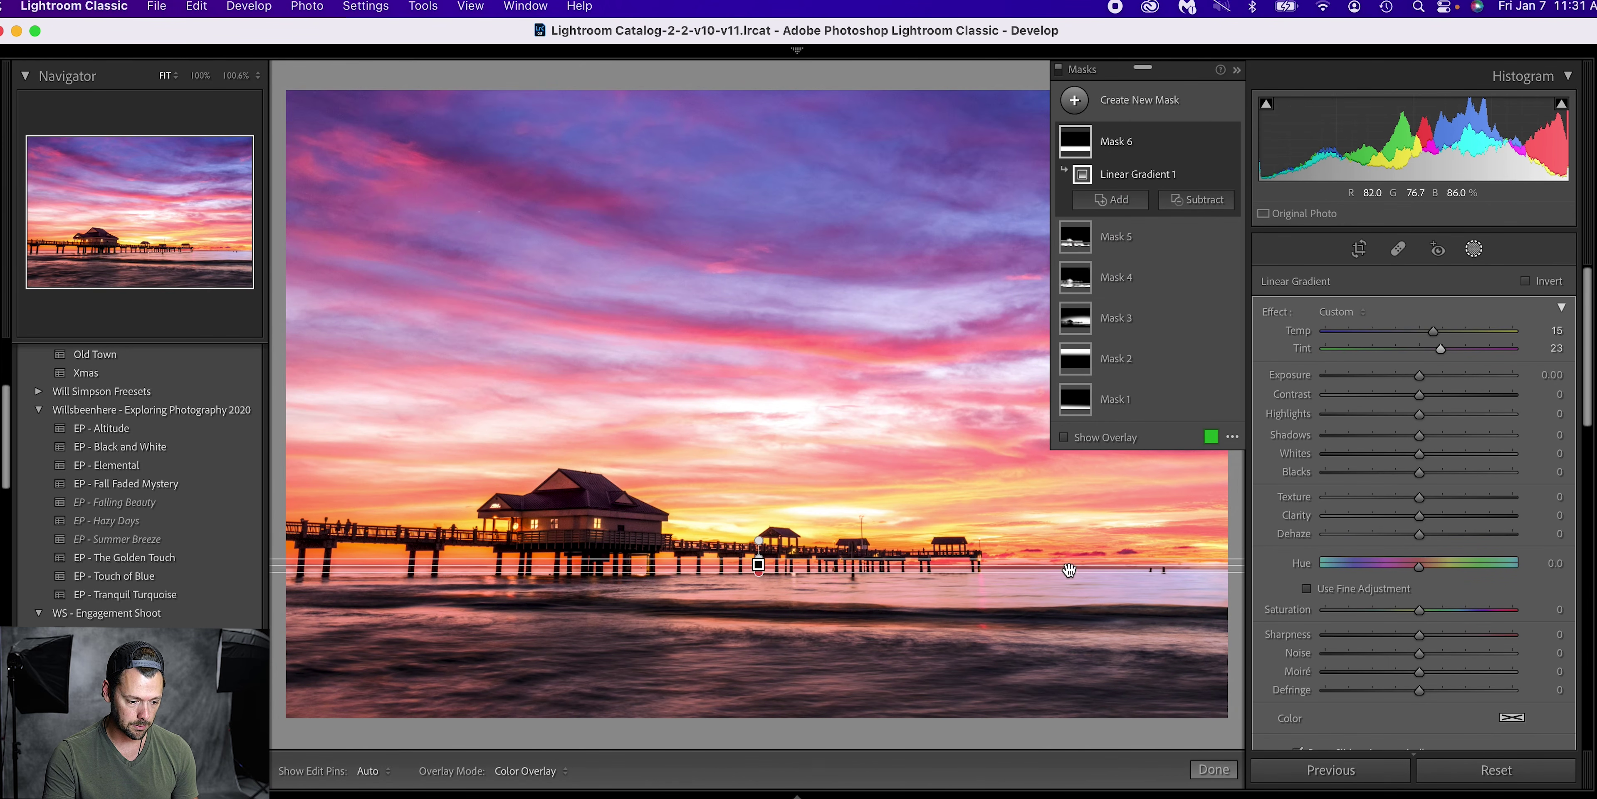
left_click(1194, 770)
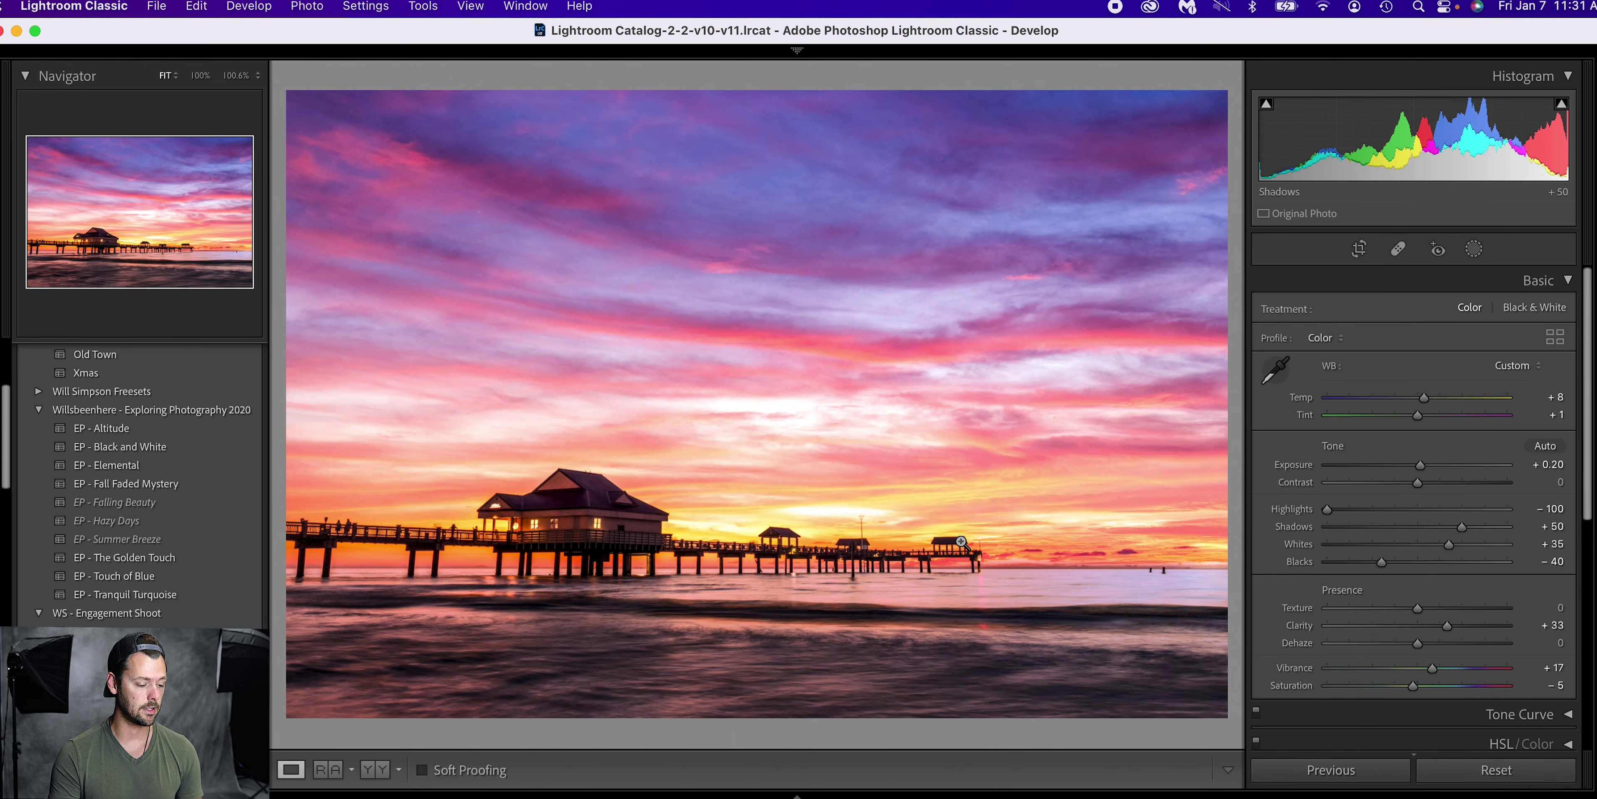
Show the filmstrip and switch between the finished edit and the original photo _Y2A4592.CR3 to compare them
left_click(800, 794)
key("Left")
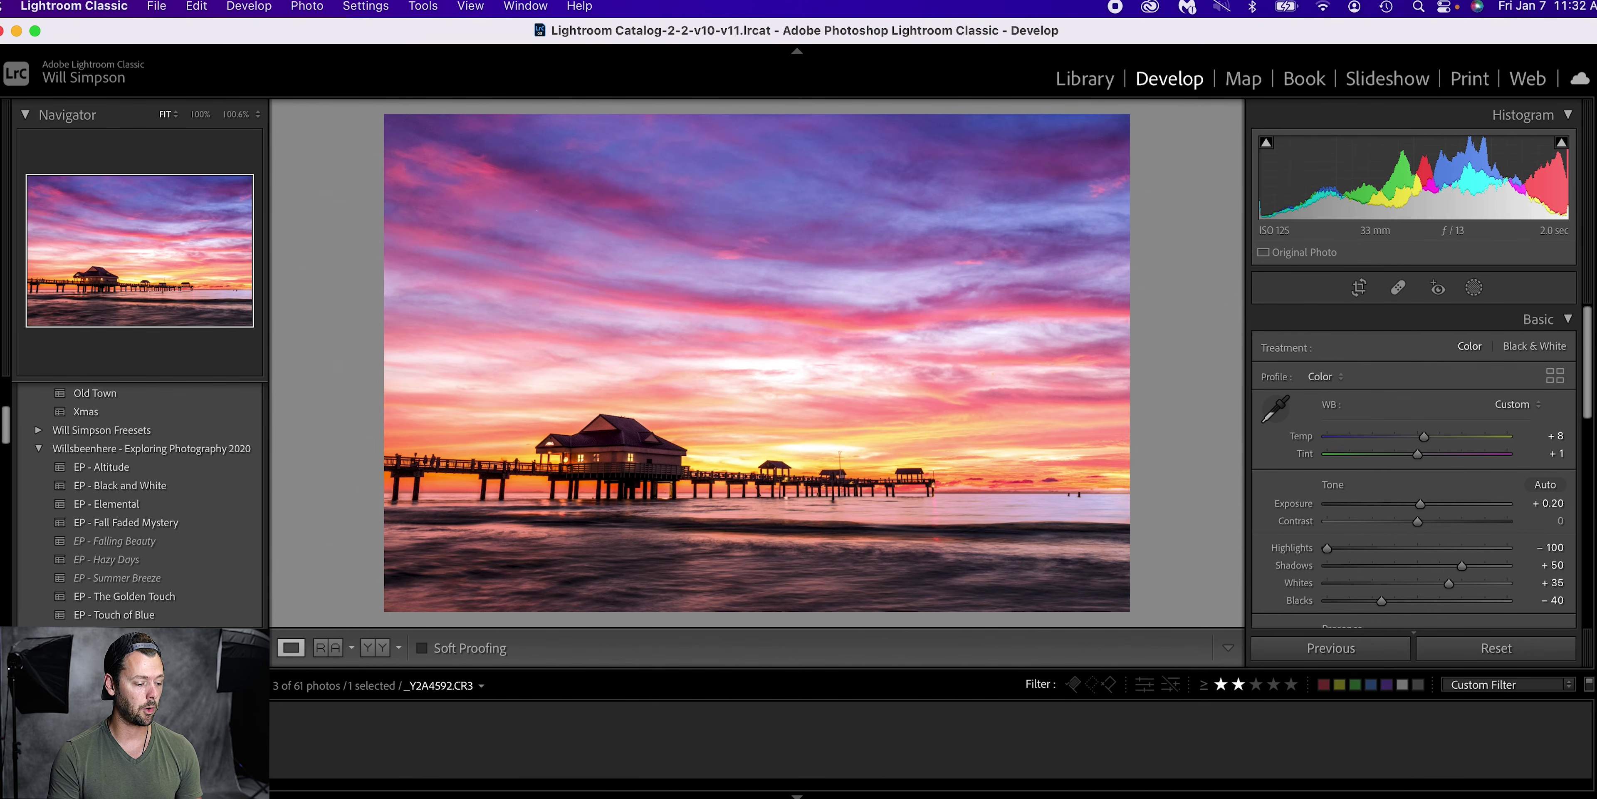
key("Right")
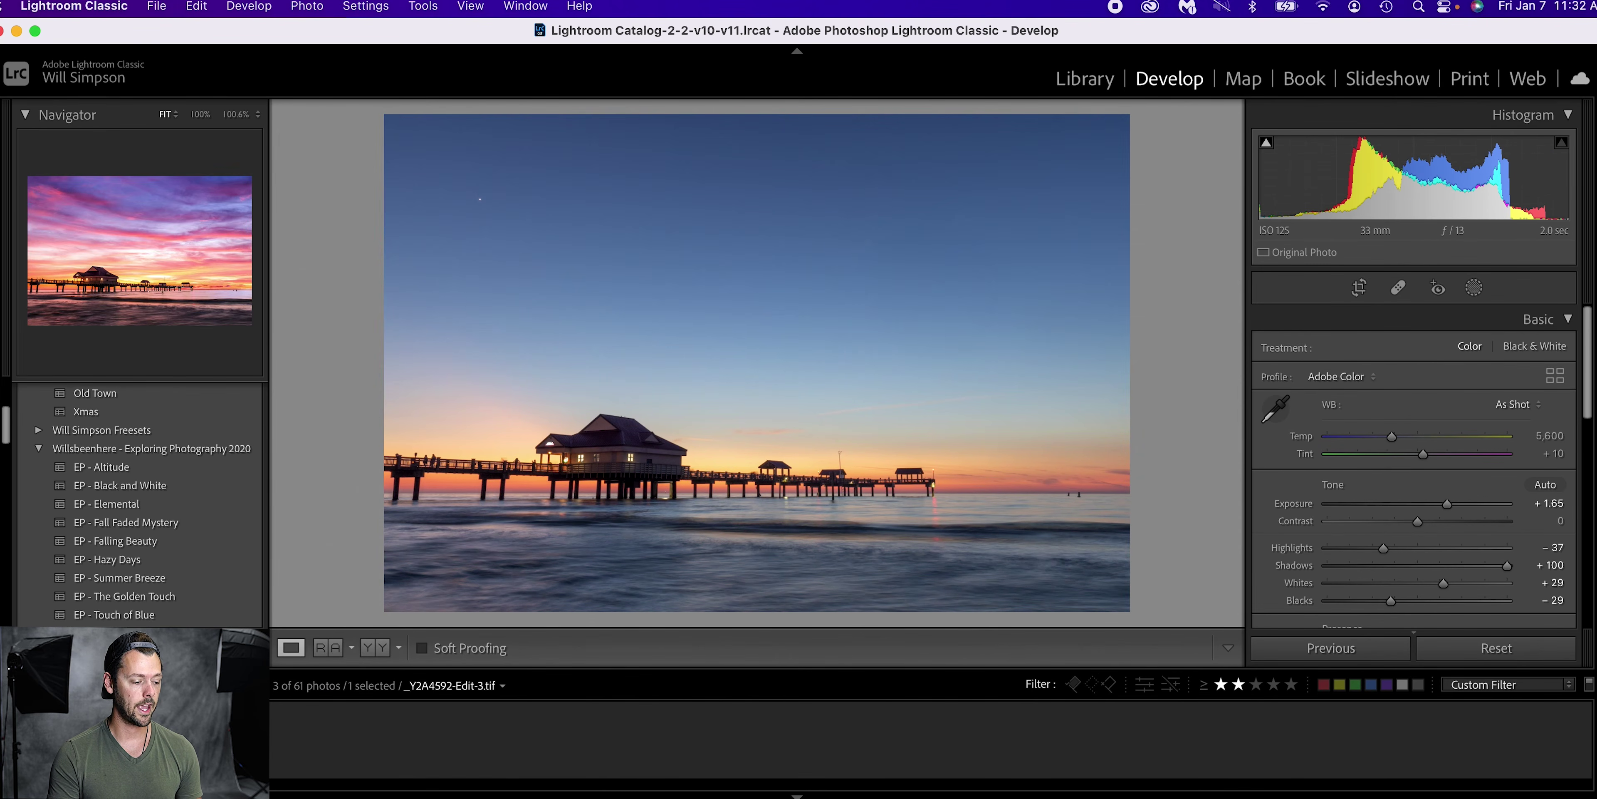